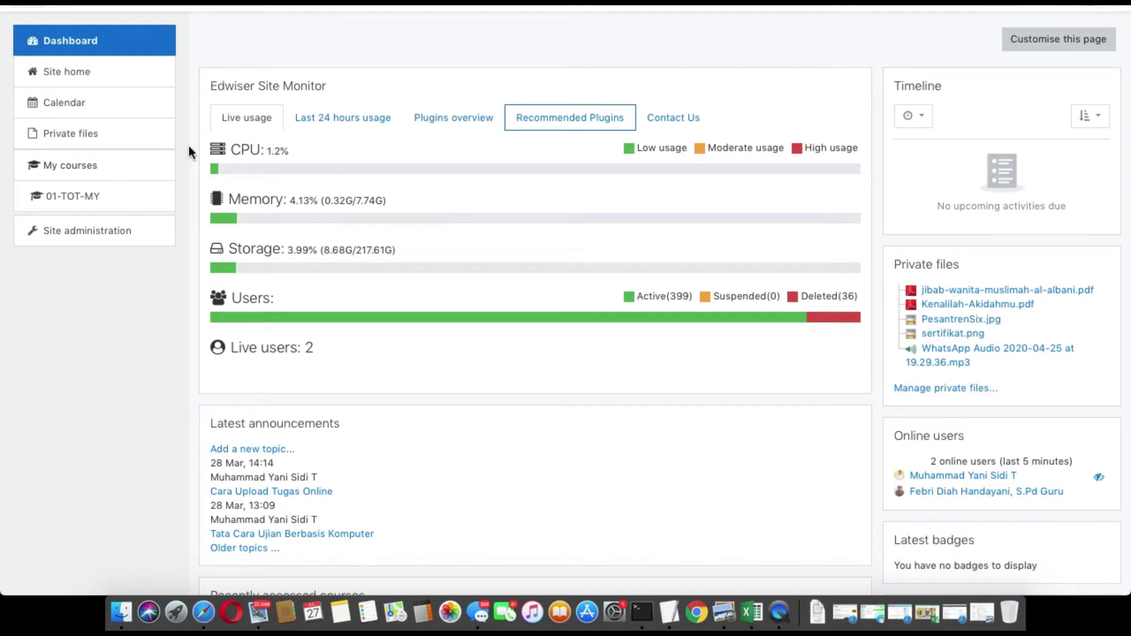
Step: Open the 01-TOT-MY course and look through its introduction and first module sections
{"action": "left_click", "coordinate": [77, 195]}
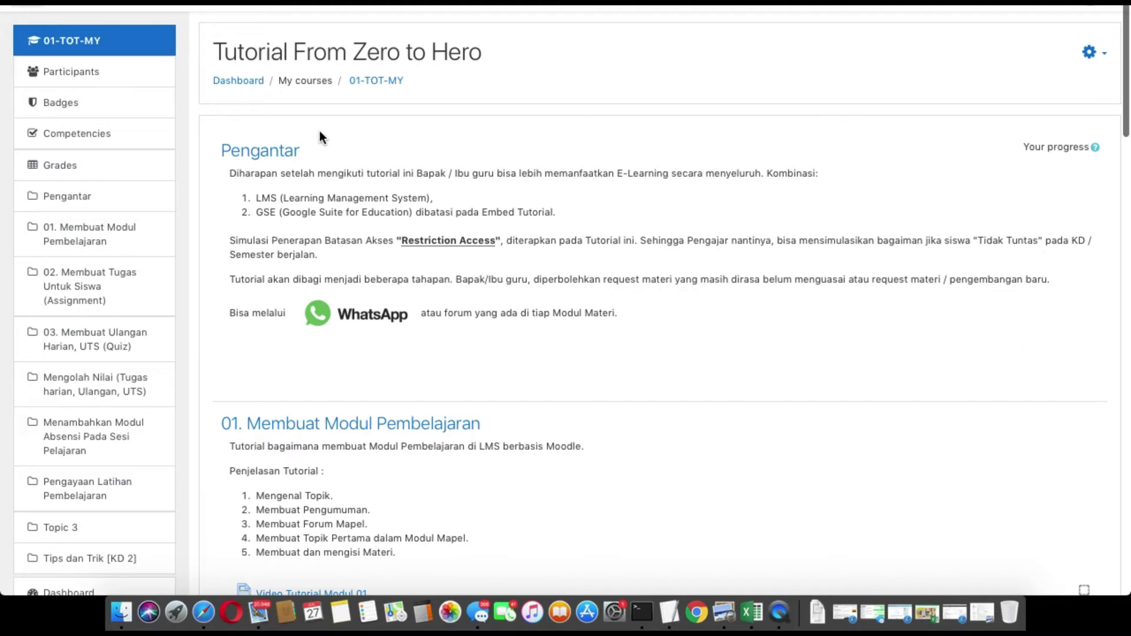
{"action": "scroll", "coordinate": [323, 136], "scroll_direction": "down", "scroll_amount": 1}
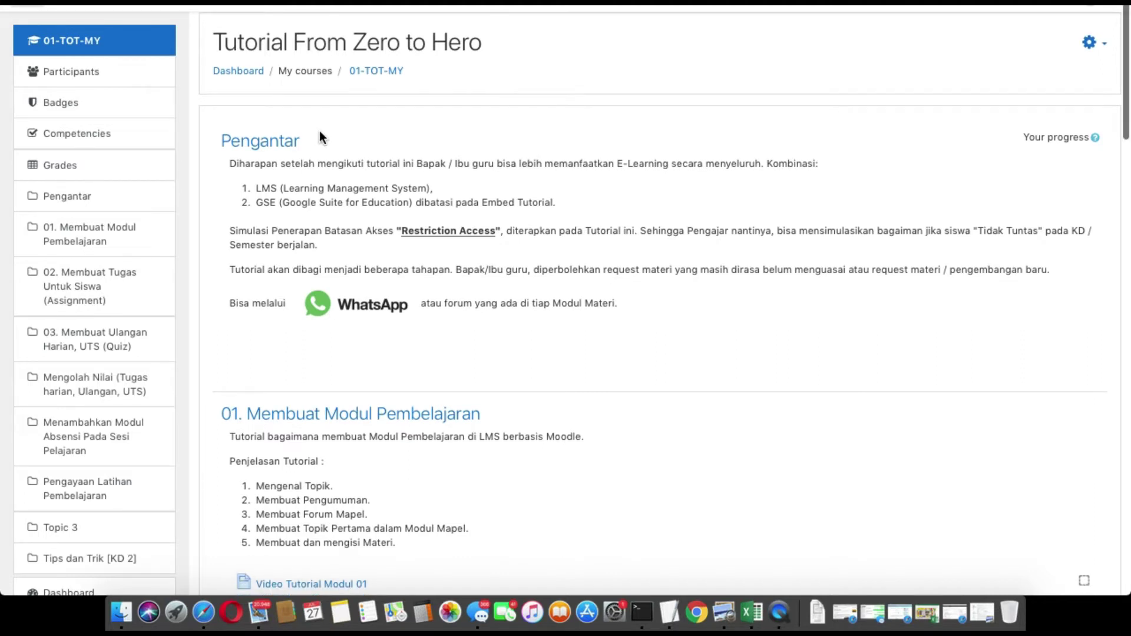
{"action": "scroll", "coordinate": [320, 132], "scroll_direction": "down", "scroll_amount": 1}
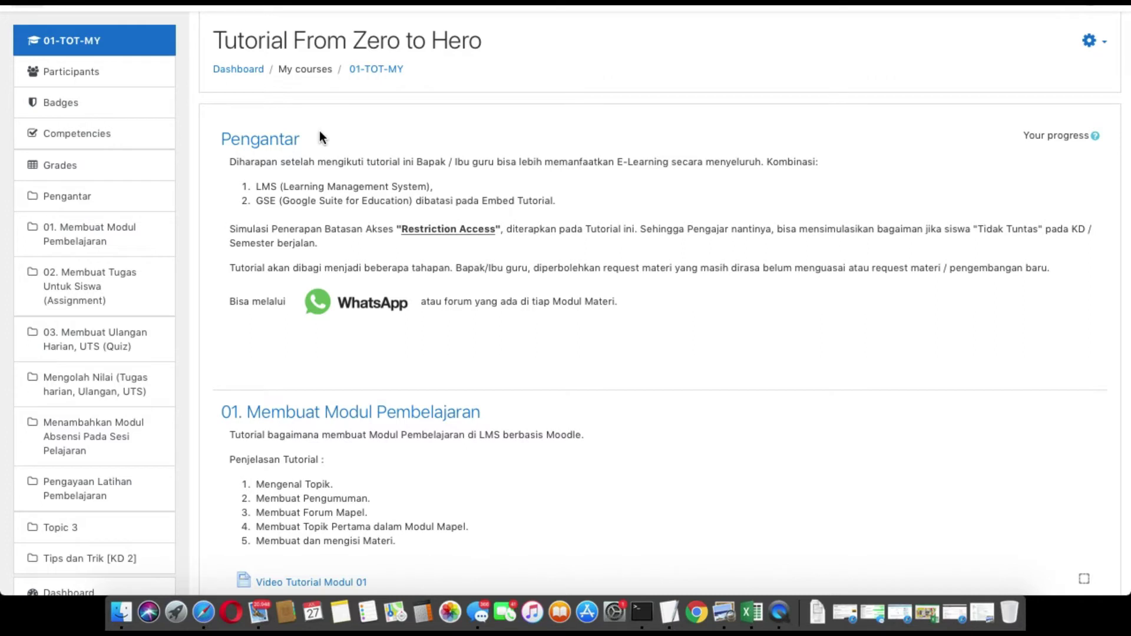
{"action": "scroll", "coordinate": [370, 254], "scroll_direction": "down", "scroll_amount": 2}
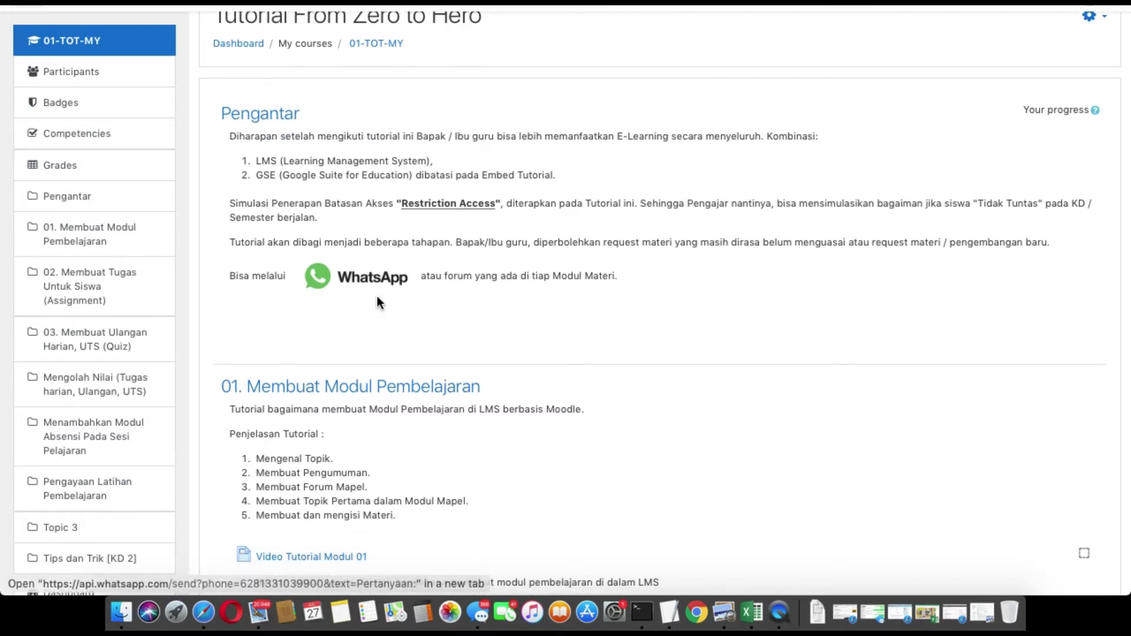
{"action": "scroll", "coordinate": [377, 297], "scroll_direction": "down", "scroll_amount": 5}
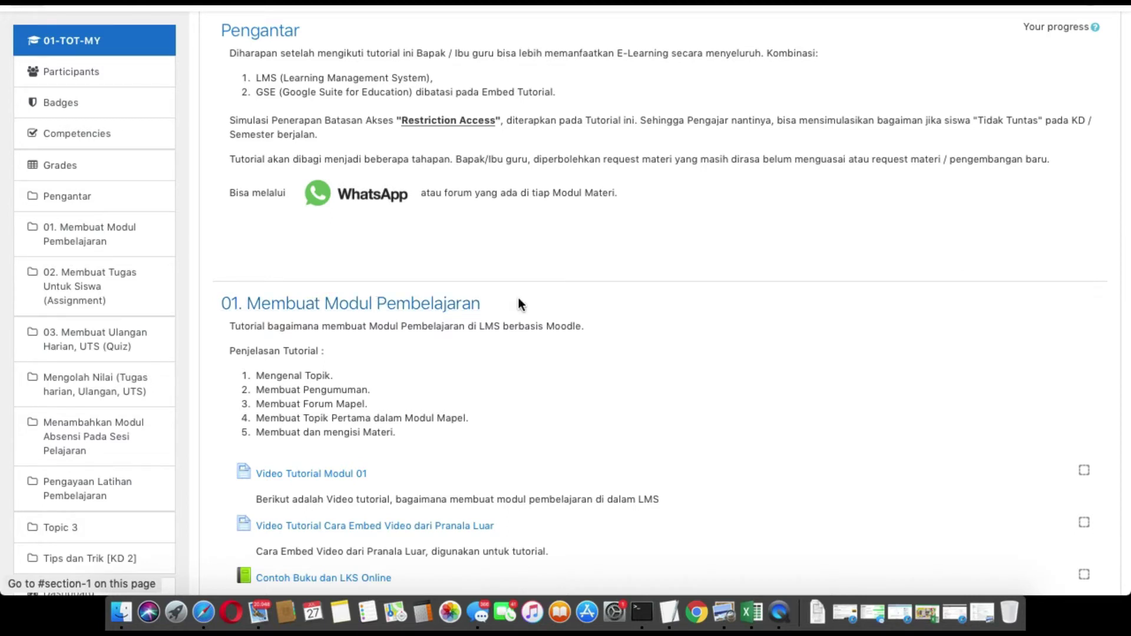
{"action": "scroll", "coordinate": [518, 298], "scroll_direction": "up", "scroll_amount": 5}
{"action": "scroll", "coordinate": [519, 298], "scroll_direction": "down", "scroll_amount": 10}
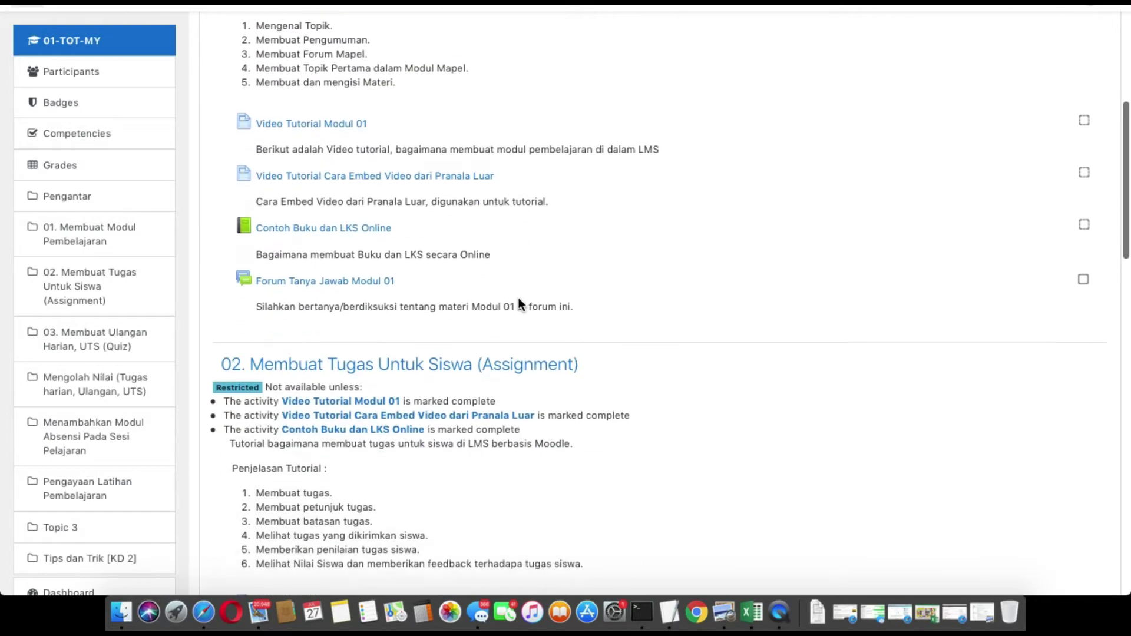
{"action": "scroll", "coordinate": [518, 298], "scroll_direction": "up", "scroll_amount": 8}
{"action": "scroll", "coordinate": [518, 304], "scroll_direction": "up", "scroll_amount": 2}
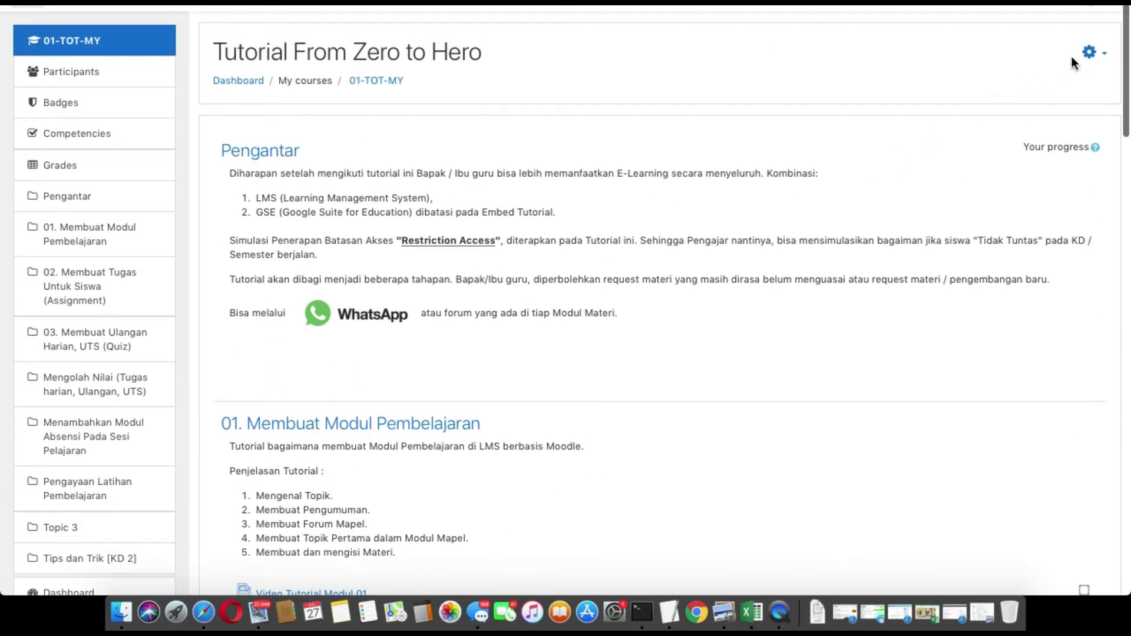
Step: Turn on editing mode for the Tutorial From Zero to Hero course
{"action": "left_click", "coordinate": [1090, 54]}
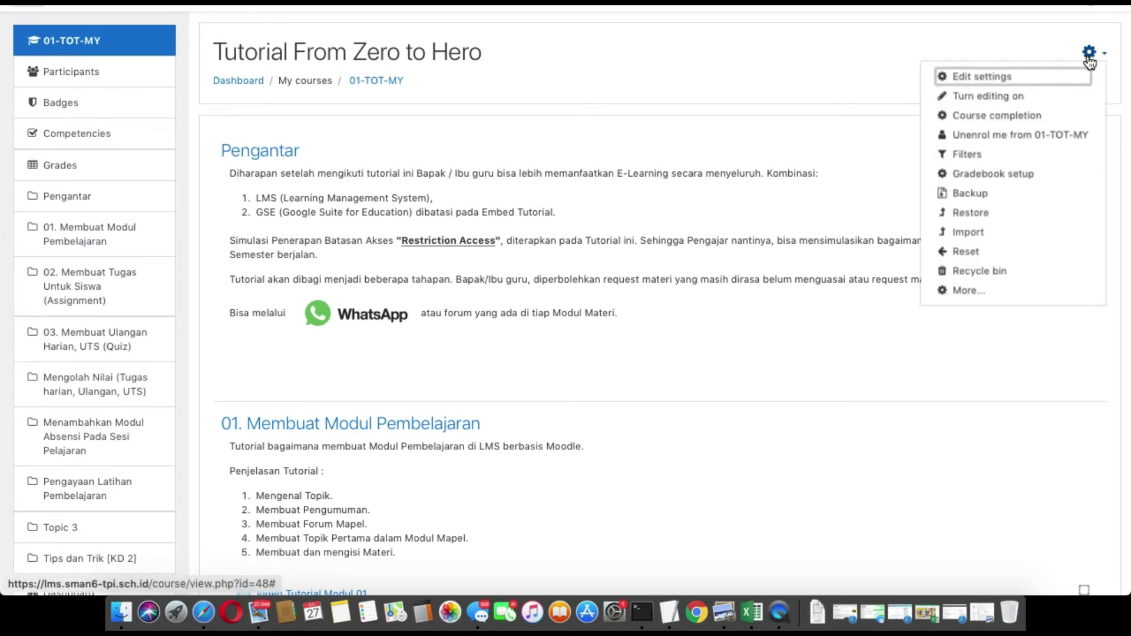
{"action": "left_click", "coordinate": [1002, 97]}
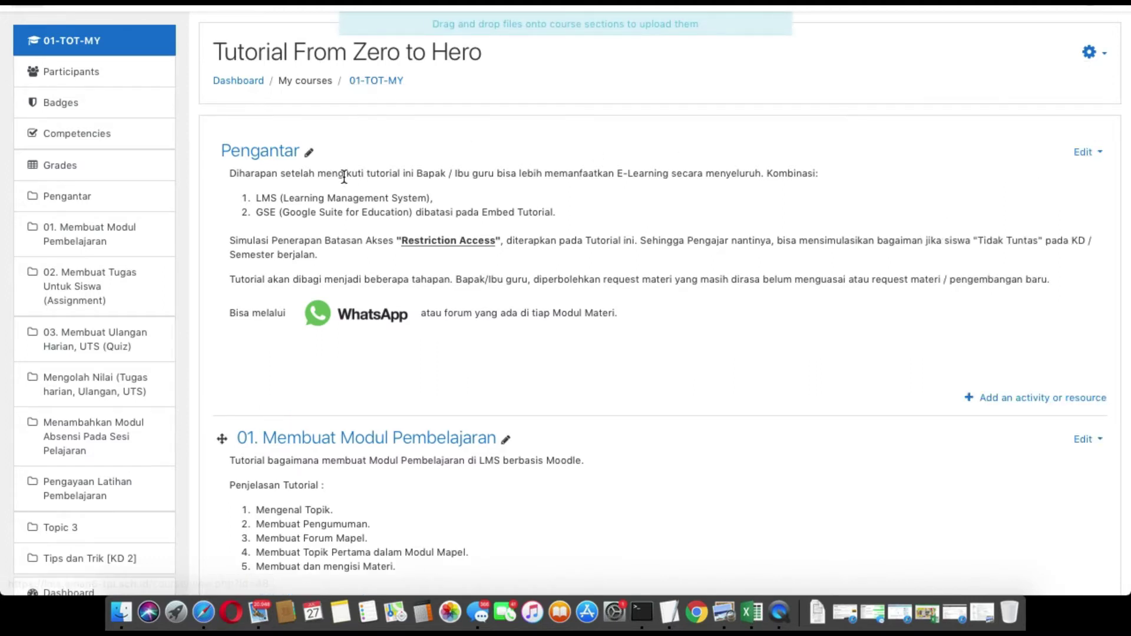
{"action": "scroll", "coordinate": [344, 175], "scroll_direction": "down", "scroll_amount": 1}
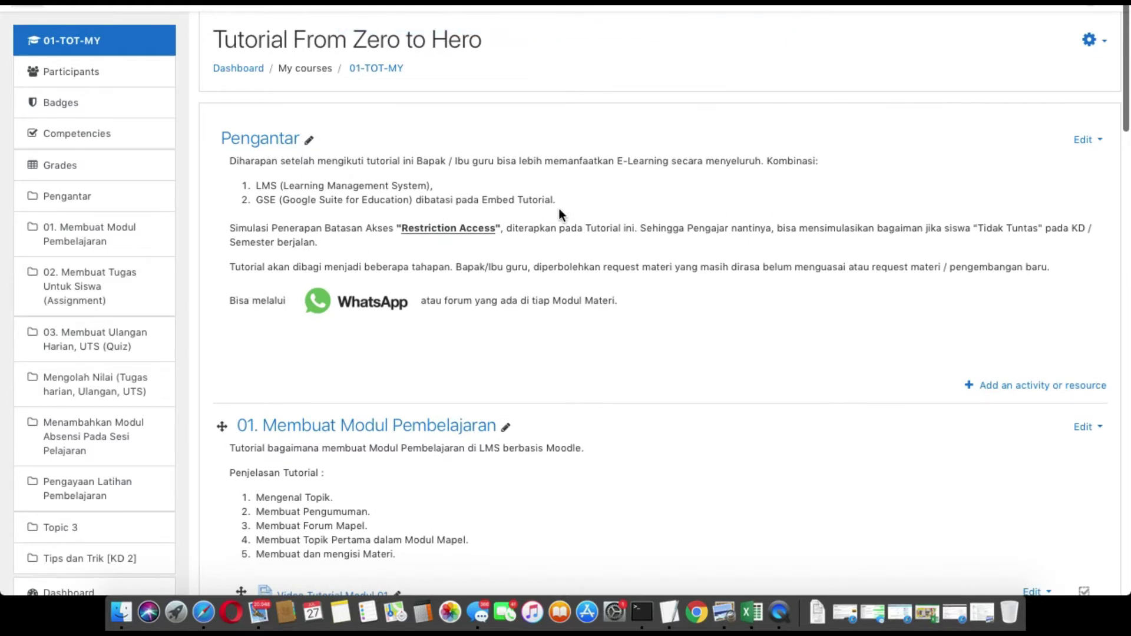
Step: Switch to the Untitled.txt notes in TextEdit, correct "oleh" to "boleh" in item 2, and highlight item 1 about the question bank category
{"action": "left_click", "coordinate": [670, 613]}
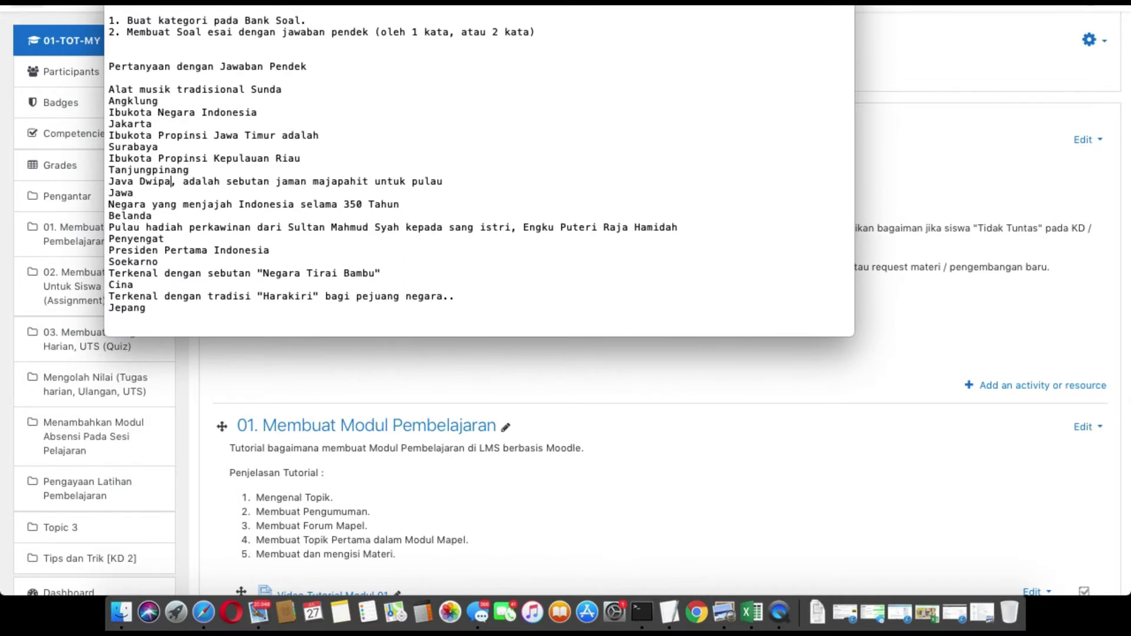
{"action": "left_click_drag", "start_coordinate": [291, 7], "coordinate": [330, 62]}
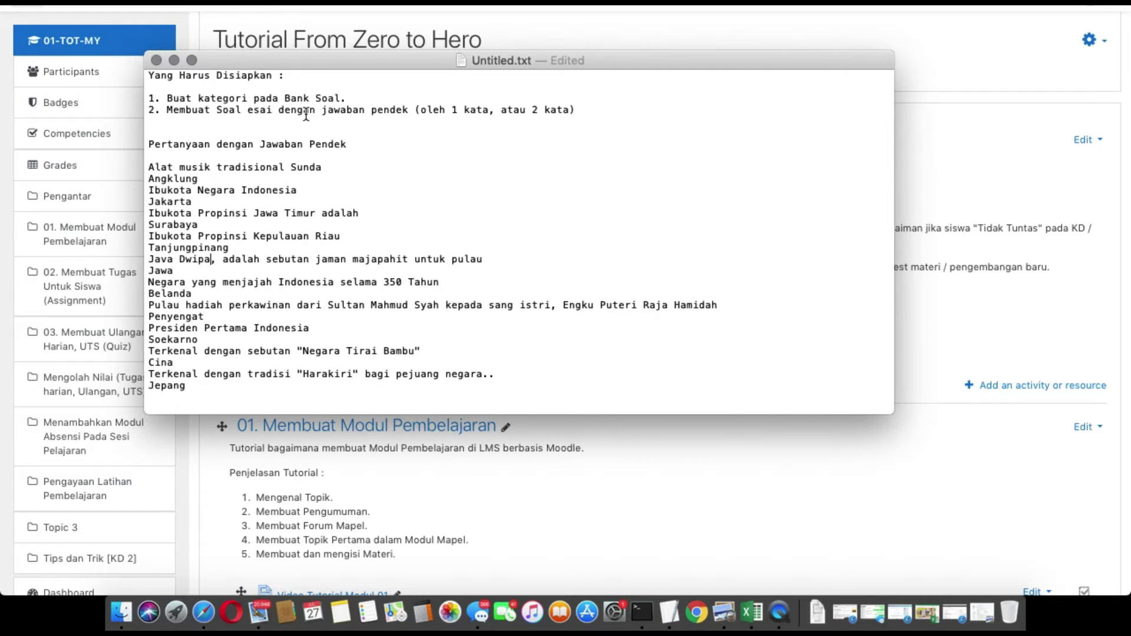
{"action": "left_click", "coordinate": [420, 111]}
{"action": "type", "text": "b"}
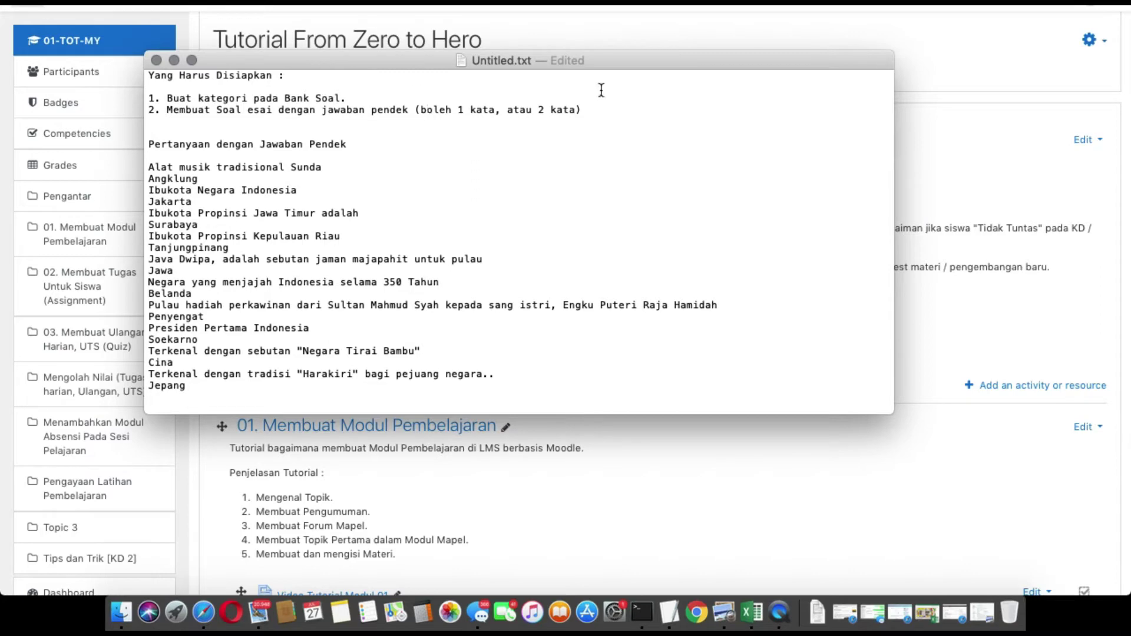
{"action": "left_click", "coordinate": [370, 97]}
{"action": "left_click_drag", "start_coordinate": [370, 98], "coordinate": [149, 96]}
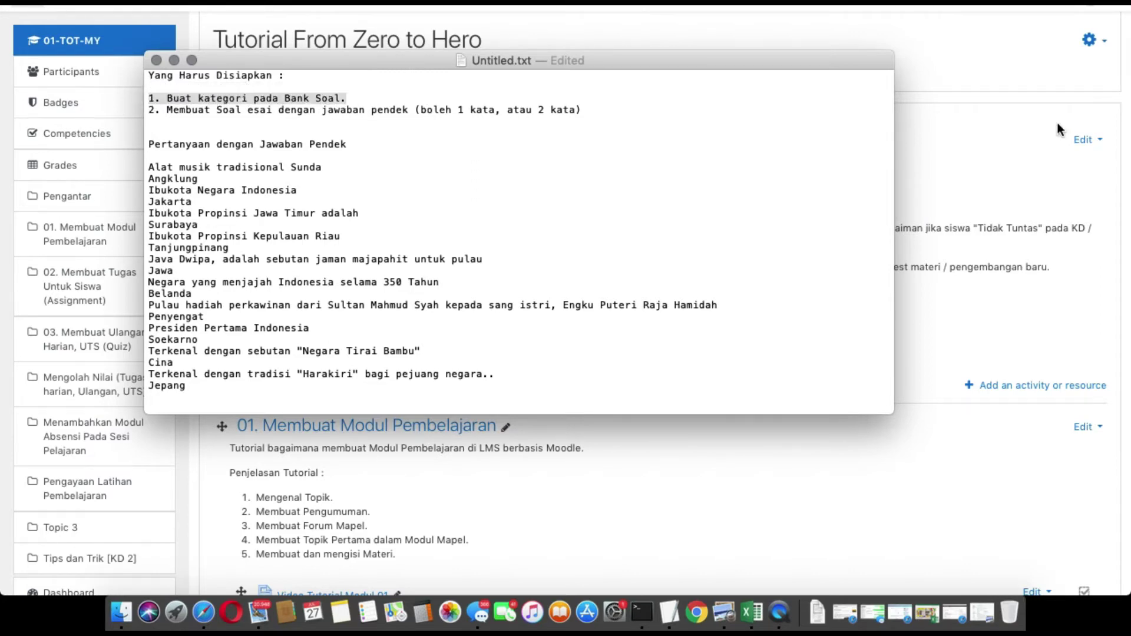
Step: Switch back to the Moodle course in the browser and open its question bank categories
{"action": "left_click", "coordinate": [1009, 79]}
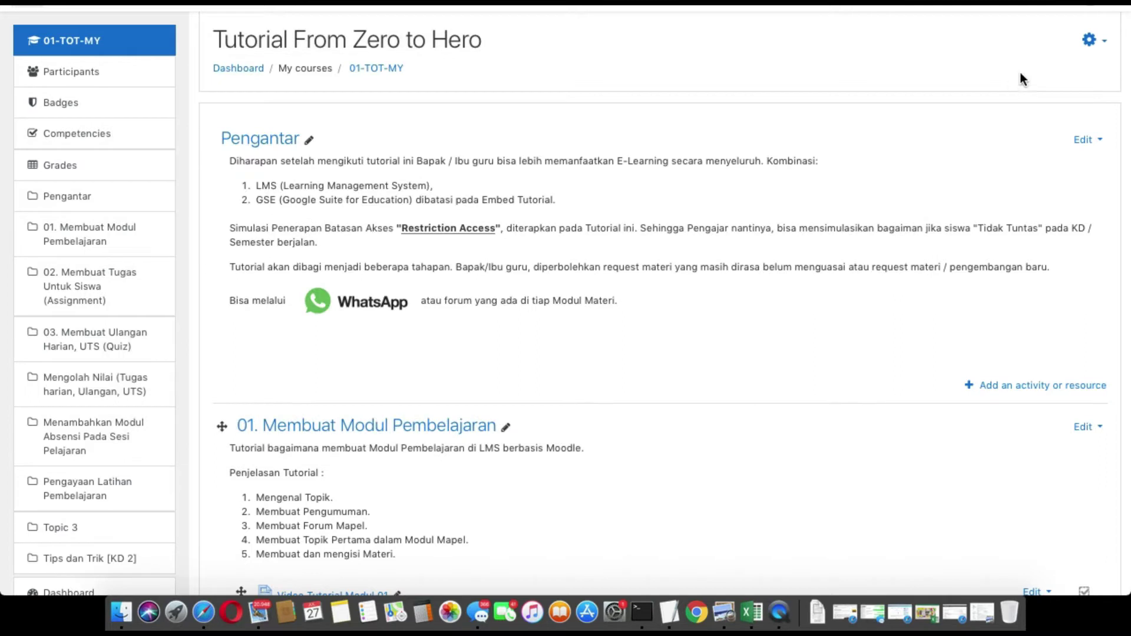
{"action": "left_click", "coordinate": [1091, 52]}
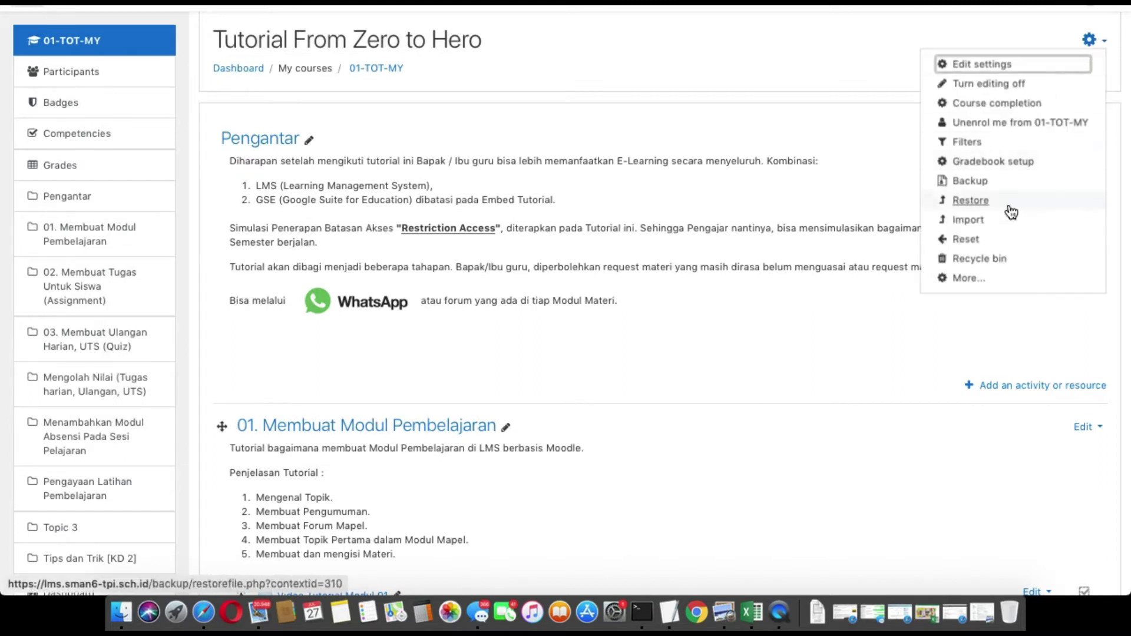
{"action": "left_click", "coordinate": [965, 278]}
{"action": "scroll", "coordinate": [774, 333], "scroll_direction": "down", "scroll_amount": 1}
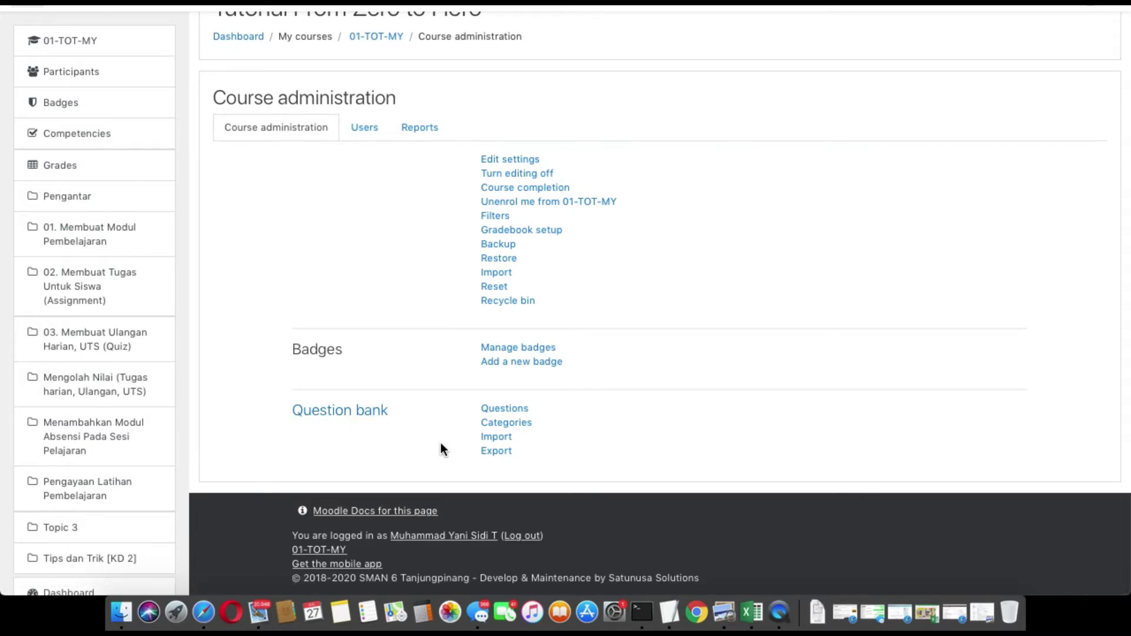
{"action": "left_click", "coordinate": [514, 423]}
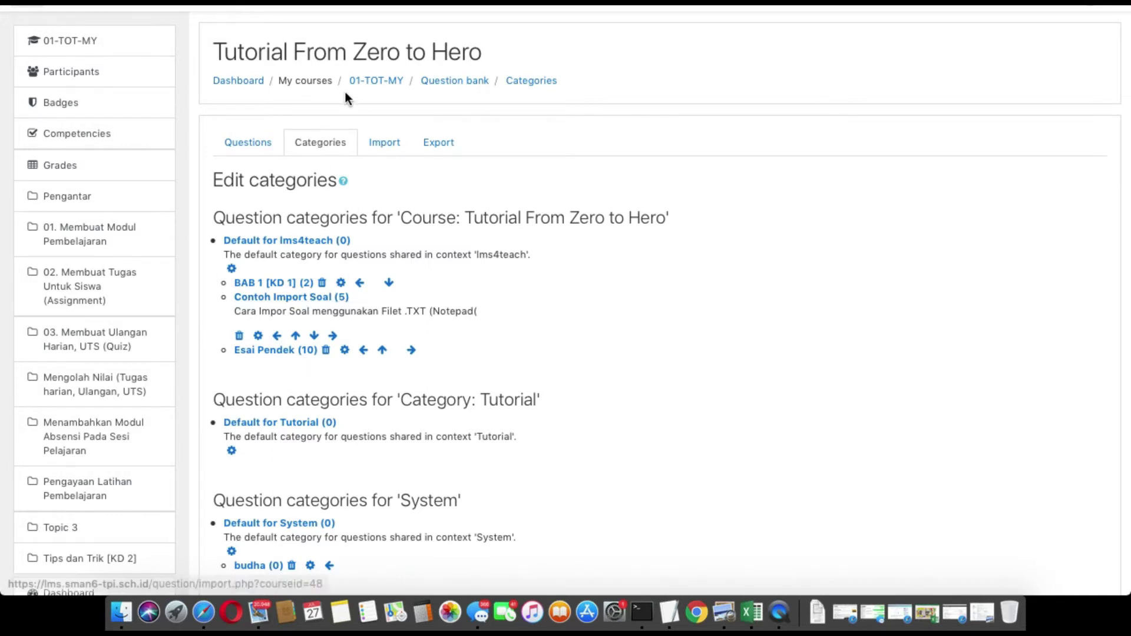
Step: Enter Quiz TTS 1 as the name of a new question category under Default for lms4teach
{"action": "scroll", "coordinate": [318, 309], "scroll_direction": "down", "scroll_amount": 1}
{"action": "scroll", "coordinate": [319, 310], "scroll_direction": "down", "scroll_amount": 3}
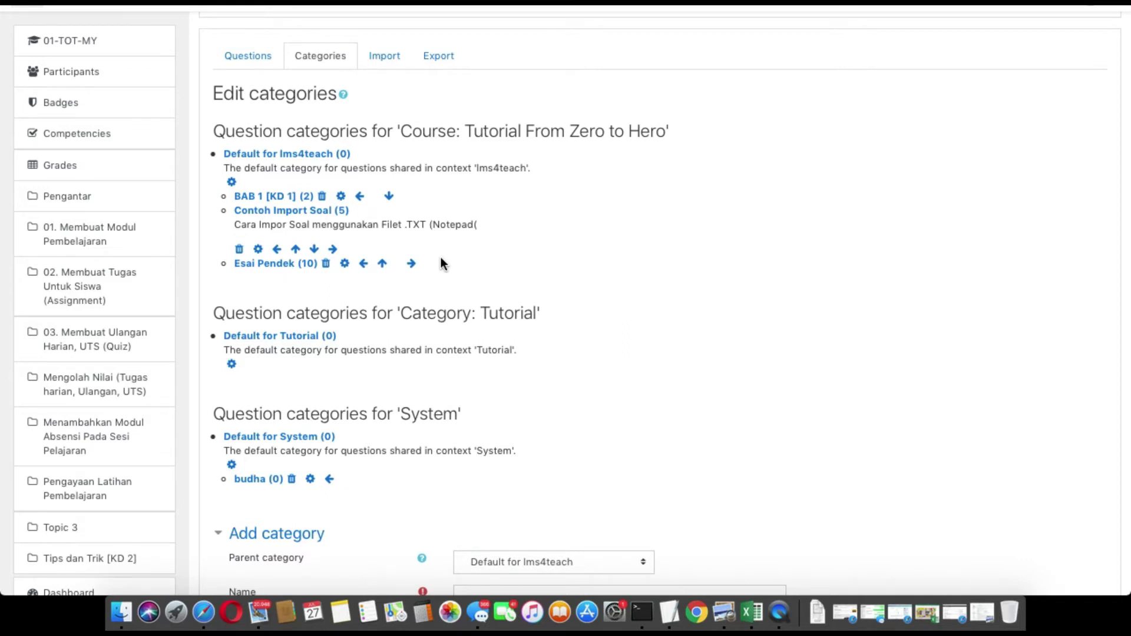
{"action": "scroll", "coordinate": [442, 258], "scroll_direction": "down", "scroll_amount": 5}
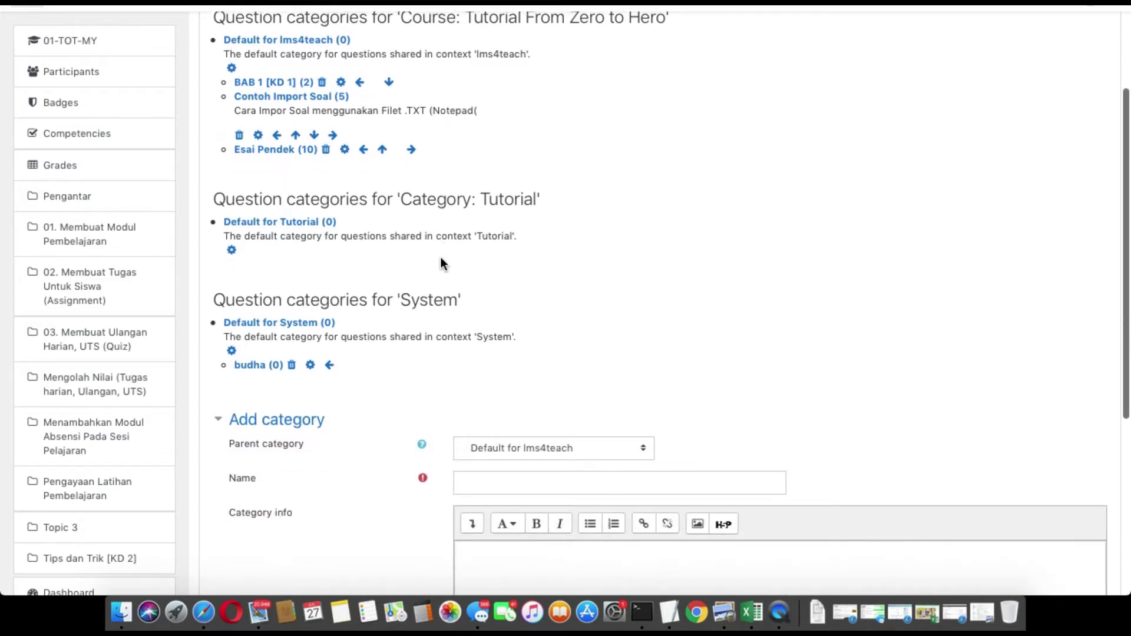
{"action": "scroll", "coordinate": [441, 257], "scroll_direction": "up", "scroll_amount": 1}
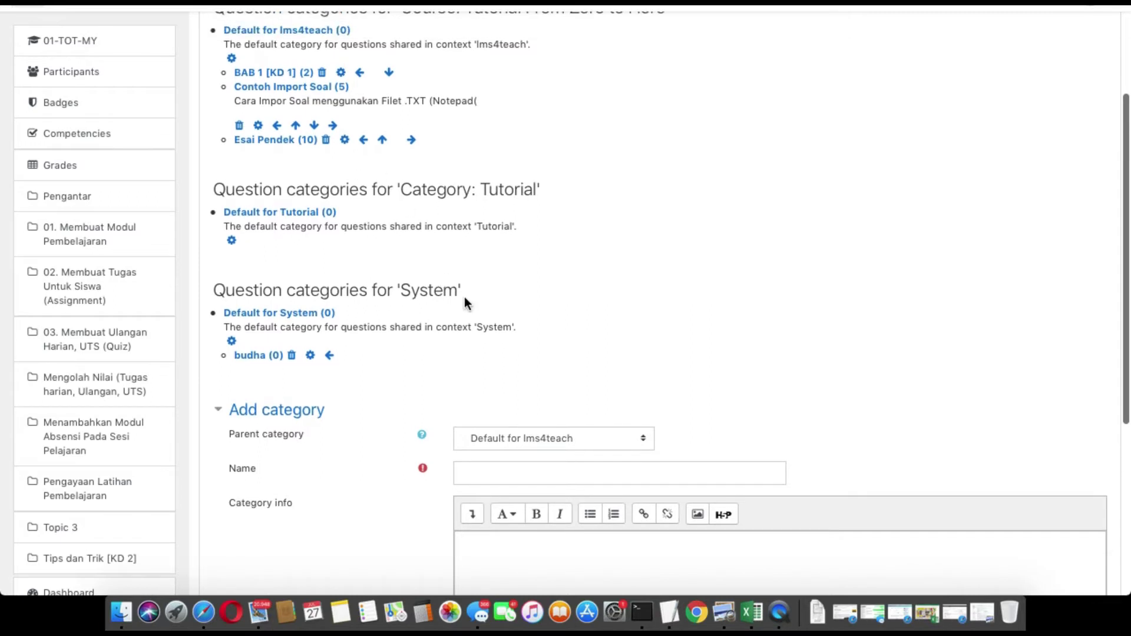
{"action": "scroll", "coordinate": [493, 271], "scroll_direction": "up", "scroll_amount": 2}
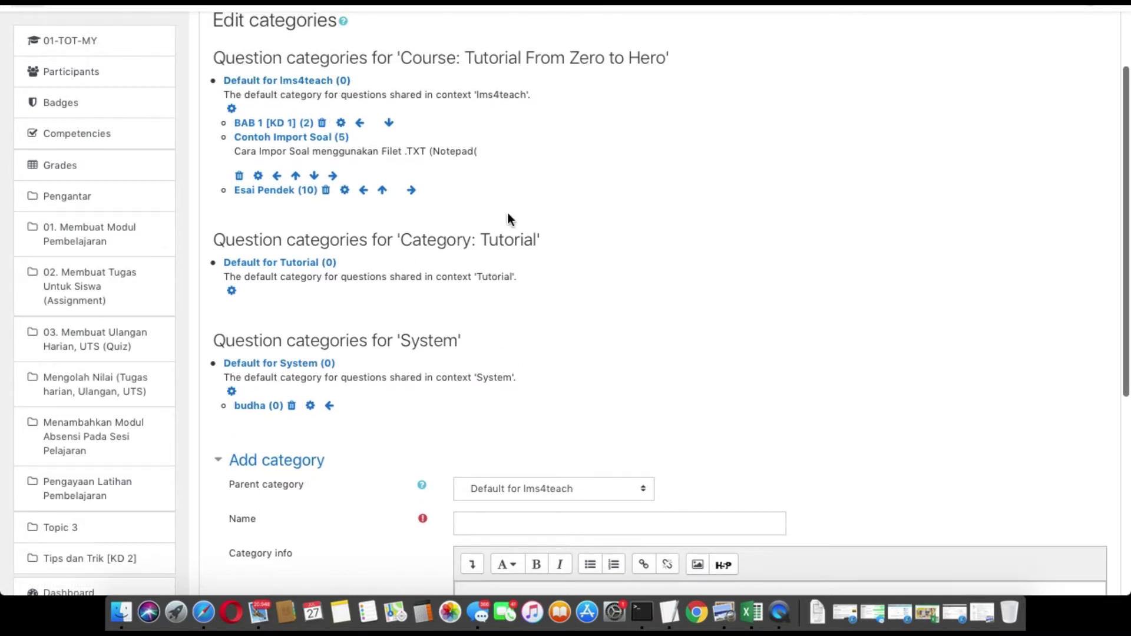
{"action": "scroll", "coordinate": [508, 215], "scroll_direction": "down", "scroll_amount": 5}
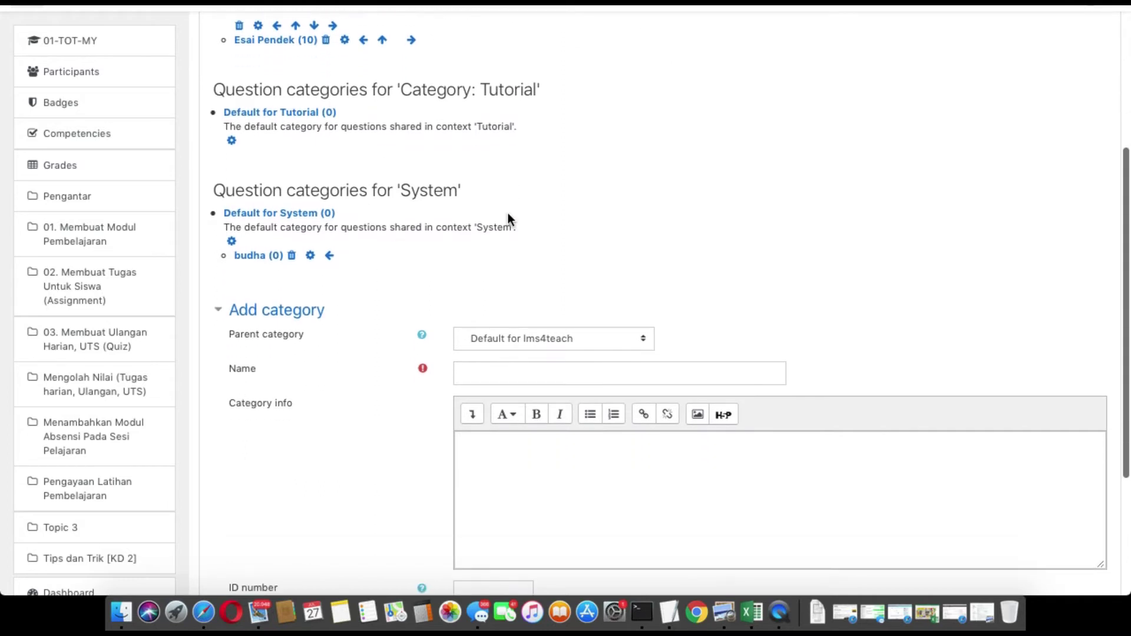
{"action": "left_click", "coordinate": [509, 375]}
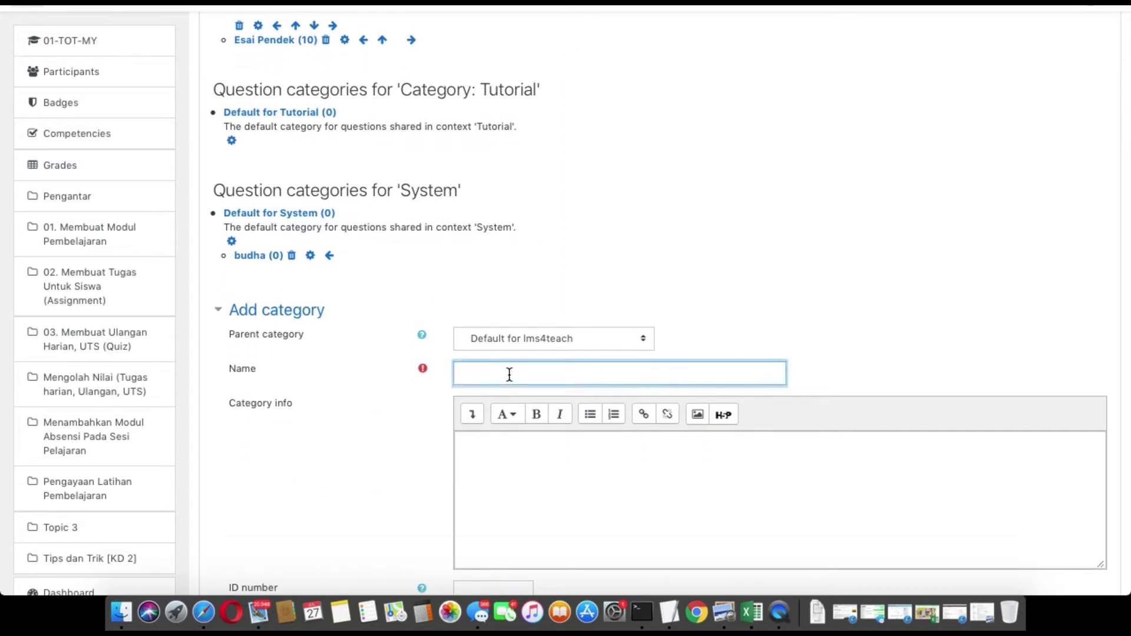
{"action": "type", "text": "Quiz TTS 1"}
Step: Enter "Contoh Quiz Untuk TTS Materi 01" as the category info and add the category
{"action": "scroll", "coordinate": [516, 417], "scroll_direction": "down", "scroll_amount": 3}
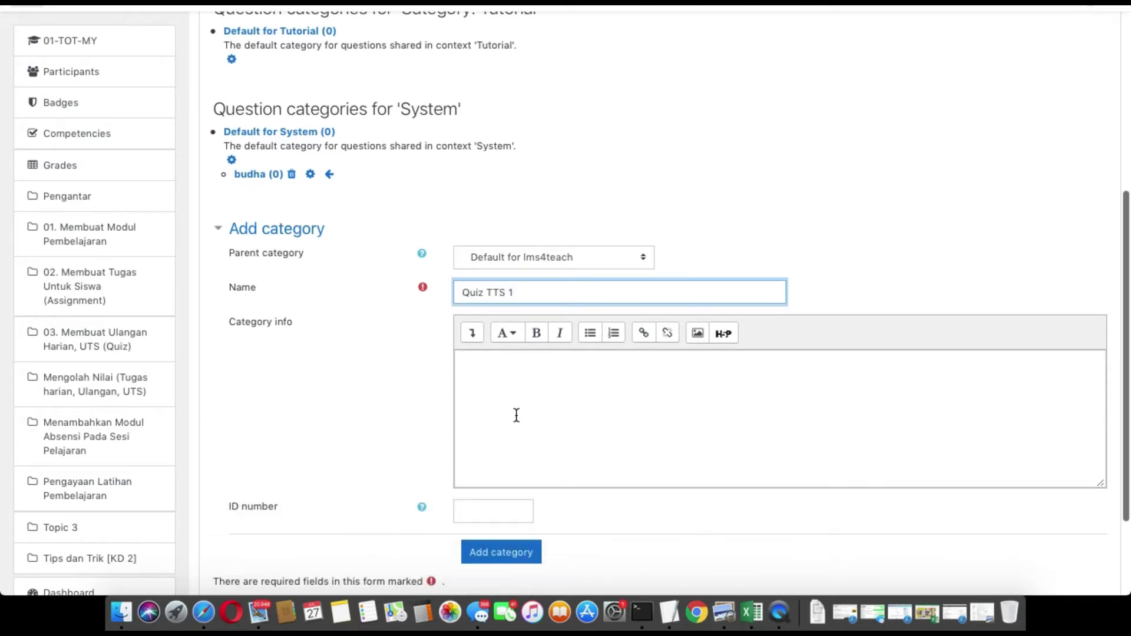
{"action": "left_click", "coordinate": [516, 416]}
{"action": "type", "text": "COntoh"}
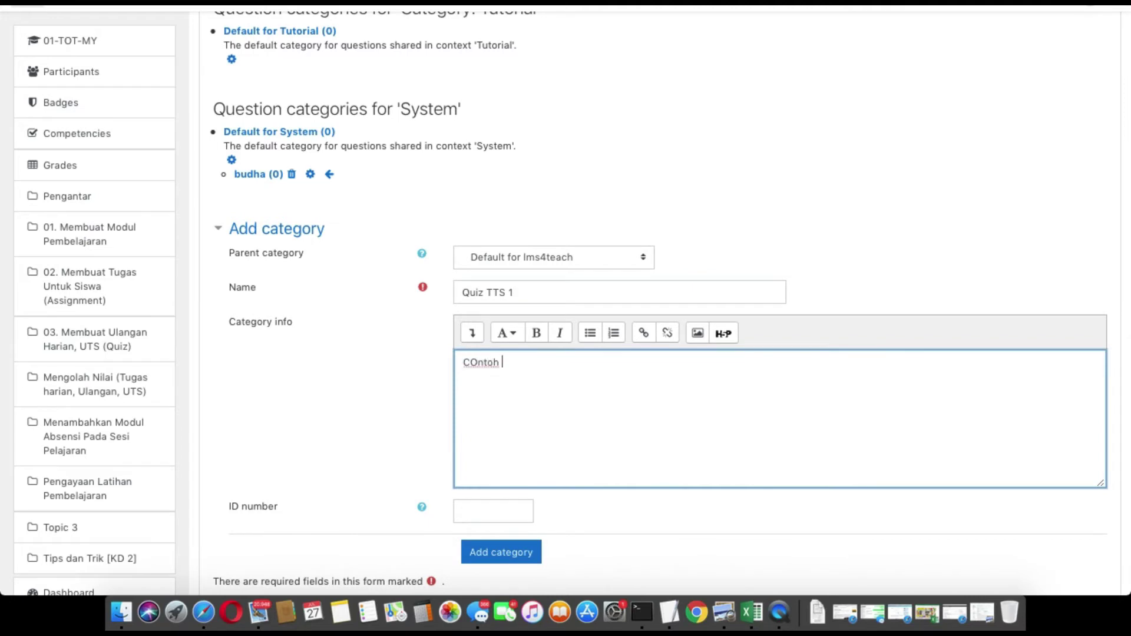
{"action": "key", "text": "BackSpace"}
{"action": "key", "text": "BackSpace"}
{"action": "key", "text": "BackSpace"}
{"action": "key", "text": "BackSpace"}
{"action": "key", "text": "BackSpace"}
{"action": "type", "text": "ontoh Quiz Untuk TTS Materi"}
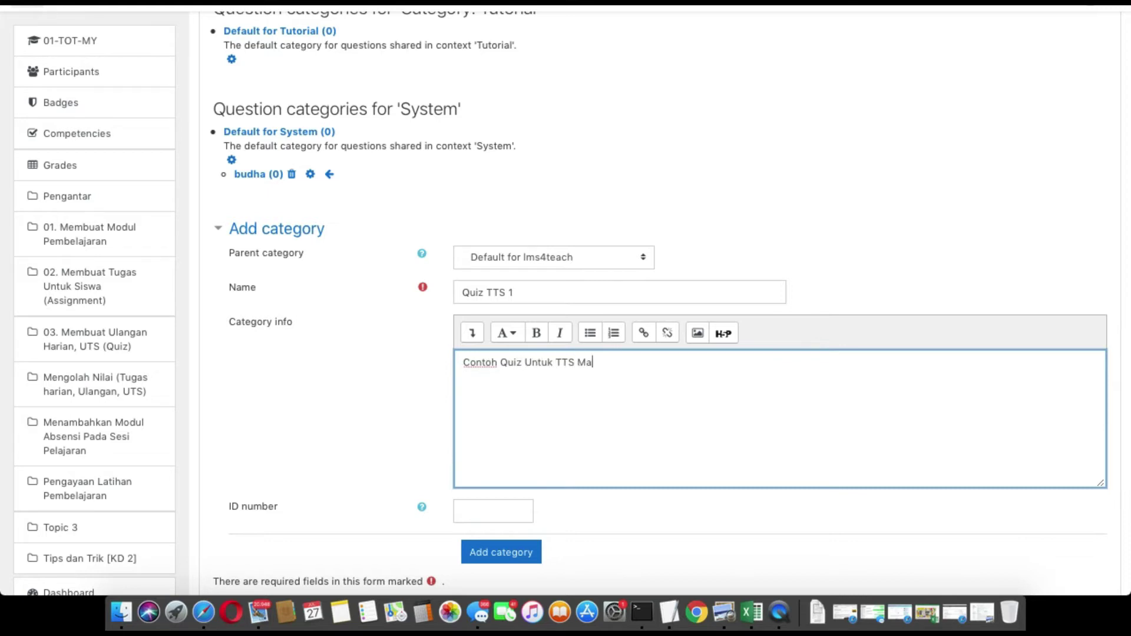
{"action": "type", "text": " 01"}
{"action": "scroll", "coordinate": [501, 489], "scroll_direction": "down", "scroll_amount": 1}
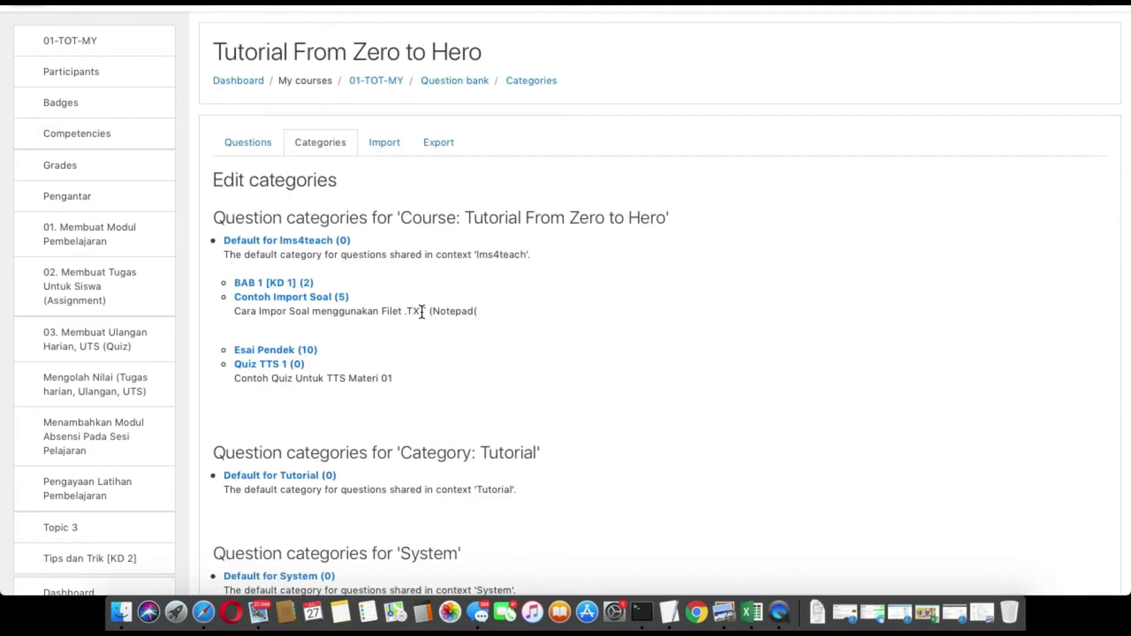
Step: Show the Quiz TTS 1 category in the question bank's list of questions
{"action": "scroll", "coordinate": [422, 312], "scroll_direction": "down", "scroll_amount": 1}
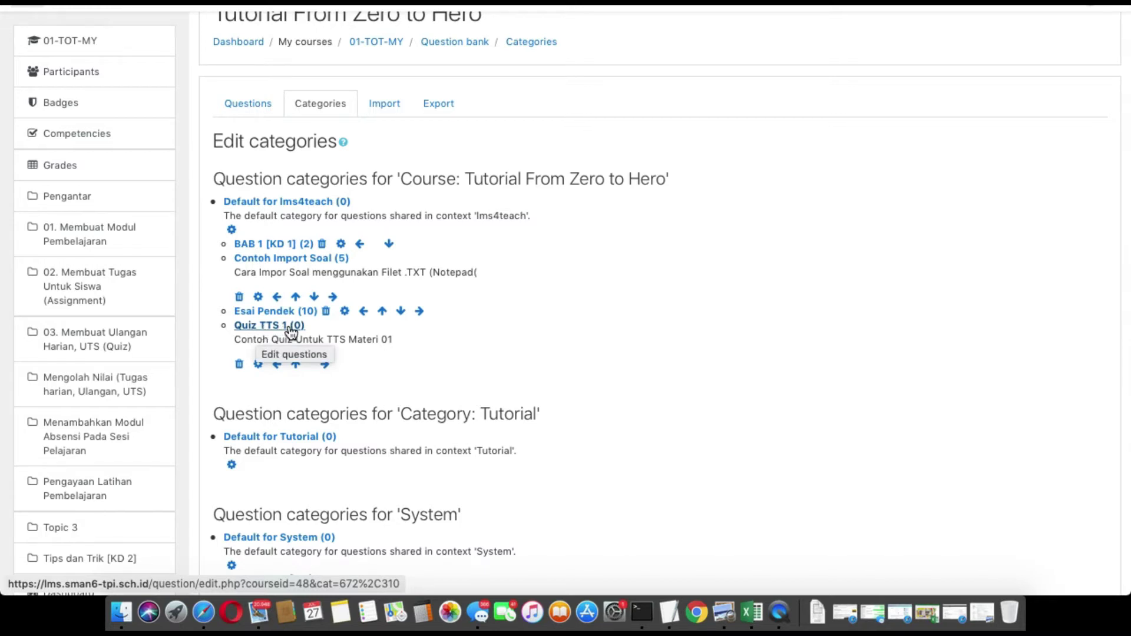
{"action": "left_click", "coordinate": [256, 99]}
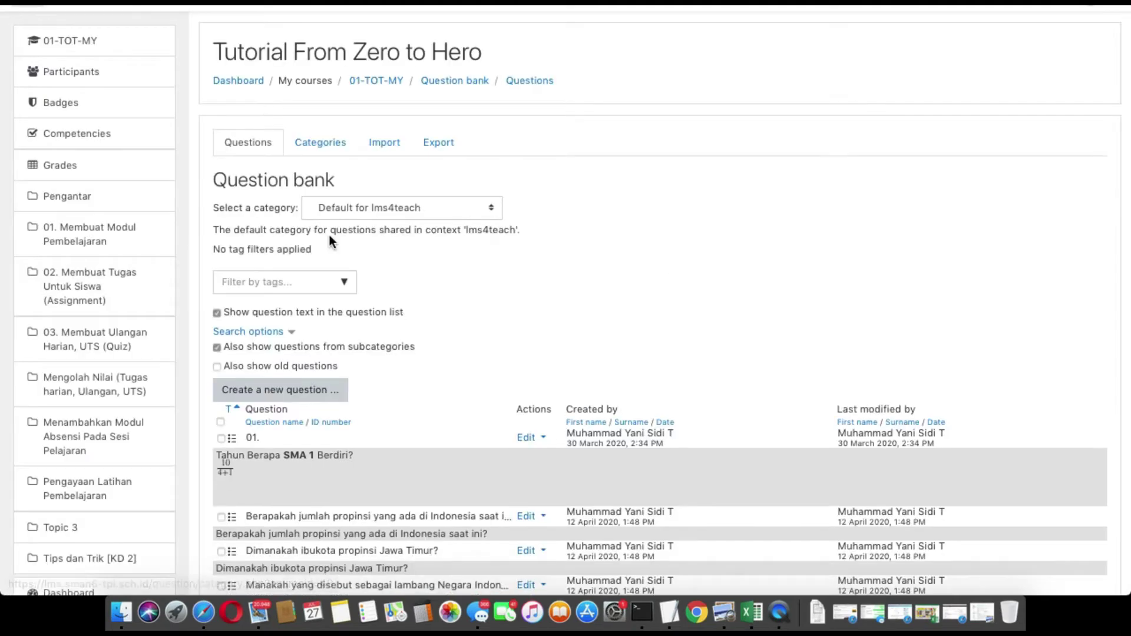
{"action": "left_click", "coordinate": [398, 210]}
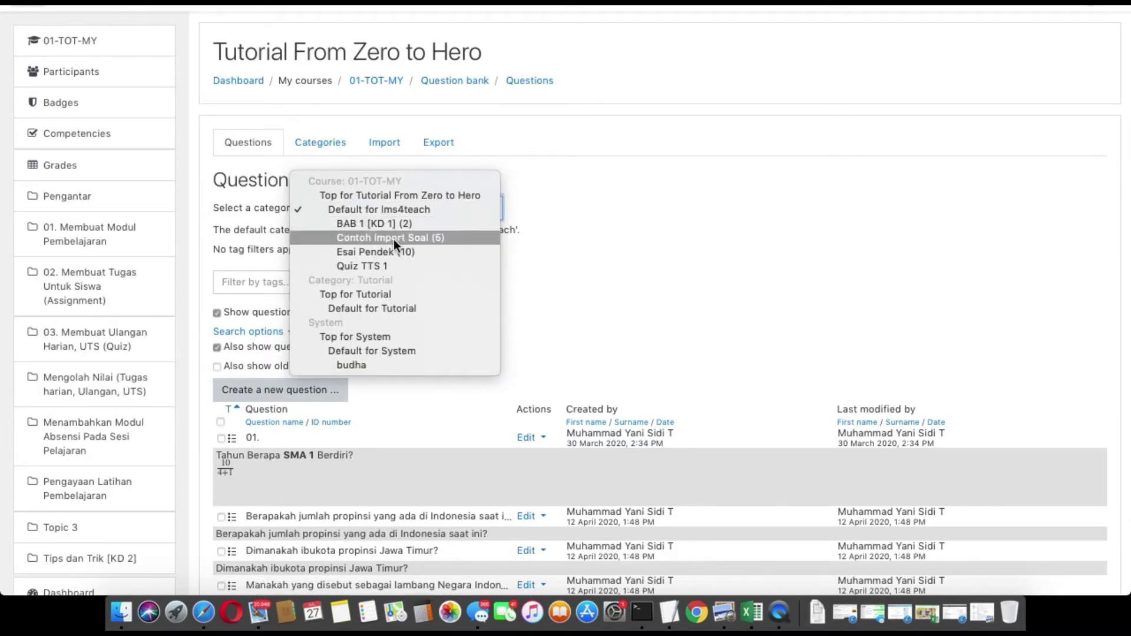
{"action": "left_click", "coordinate": [384, 266]}
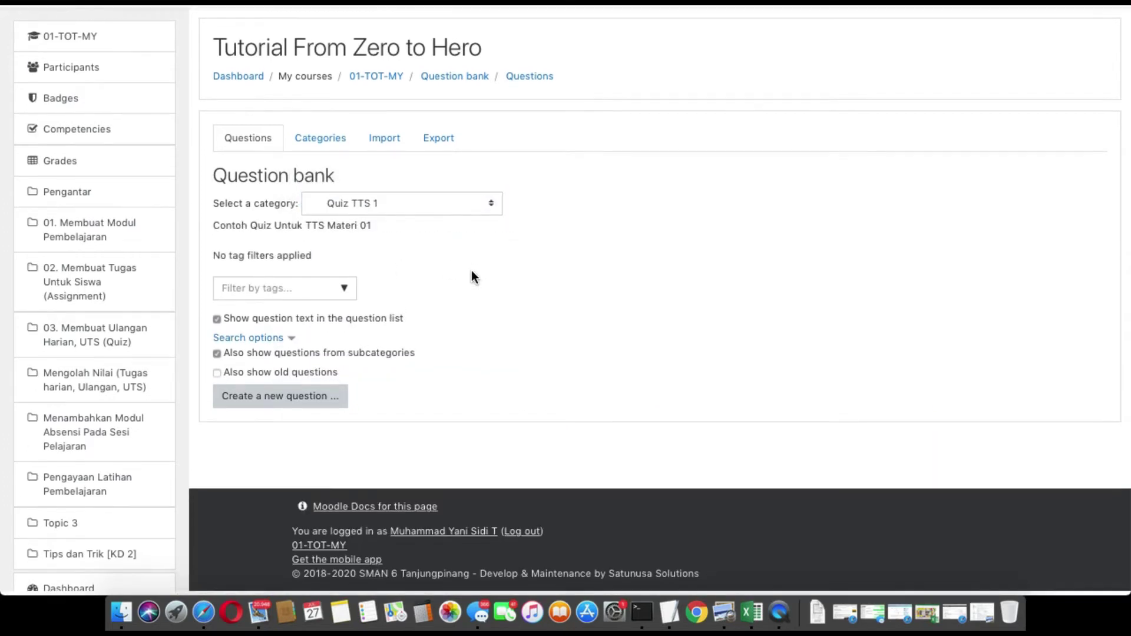
Step: Start a new question of the Short answer type in the Quiz TTS 1 category
{"action": "left_click", "coordinate": [334, 411]}
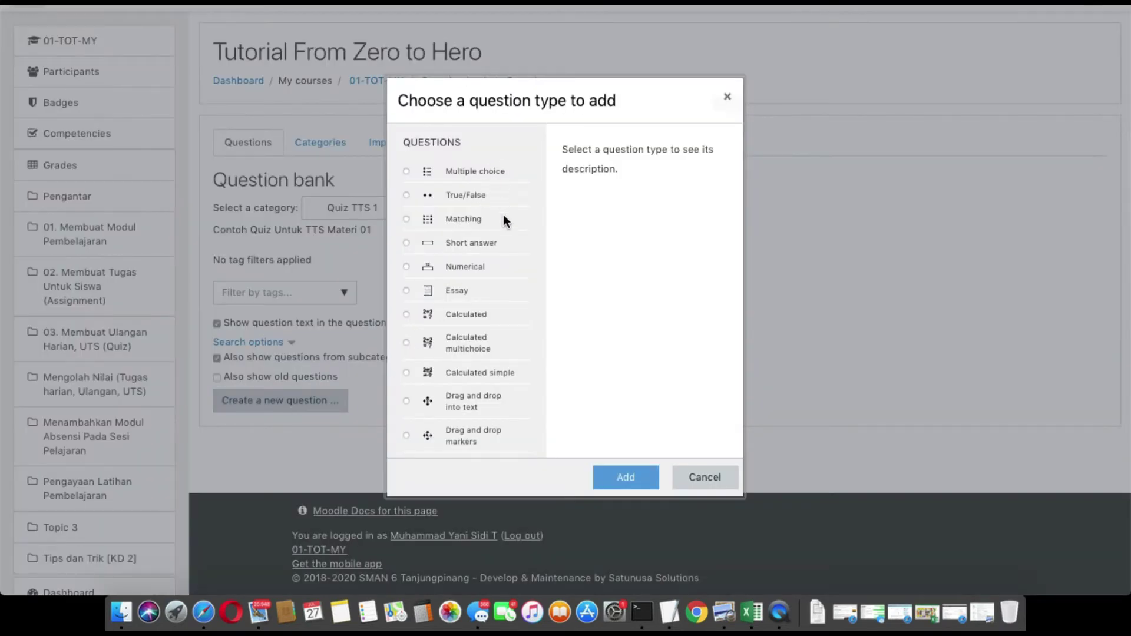
{"action": "left_click", "coordinate": [457, 244]}
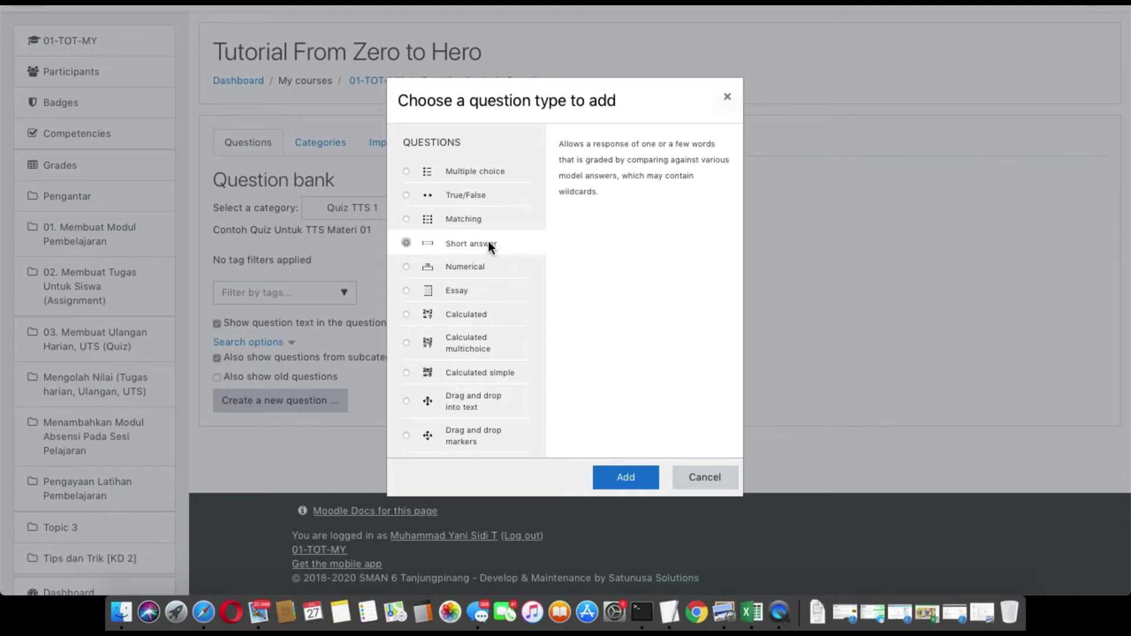
{"action": "left_click", "coordinate": [622, 482]}
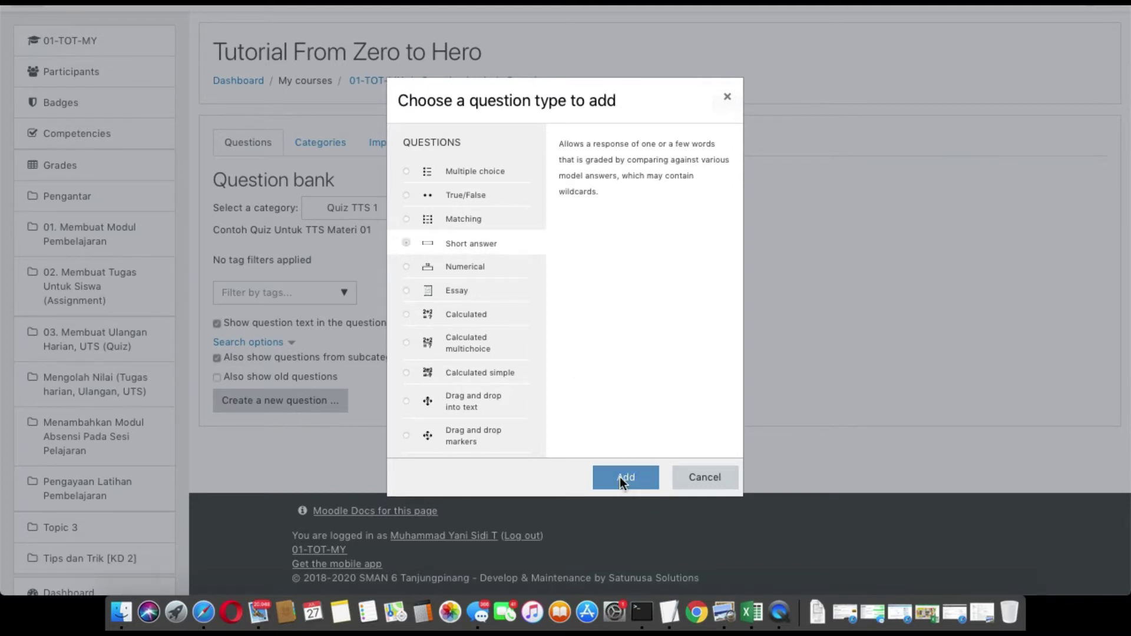
Step: Enter 01. as the name of the new short answer question
{"action": "scroll", "coordinate": [622, 483], "scroll_direction": "down", "scroll_amount": 2}
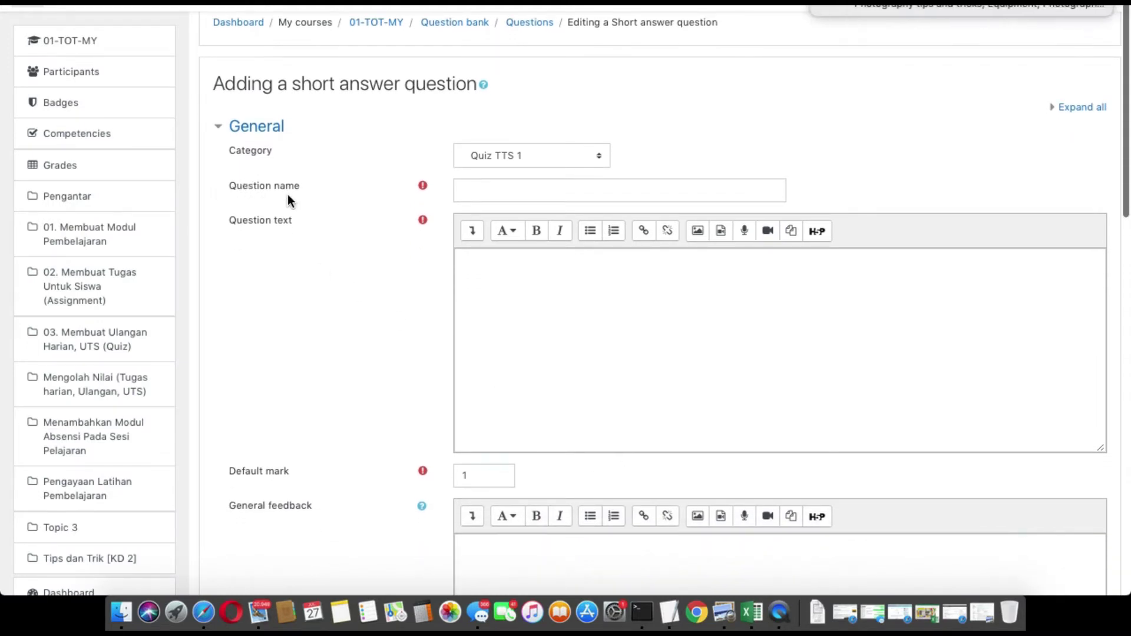
{"action": "left_click", "coordinate": [521, 198]}
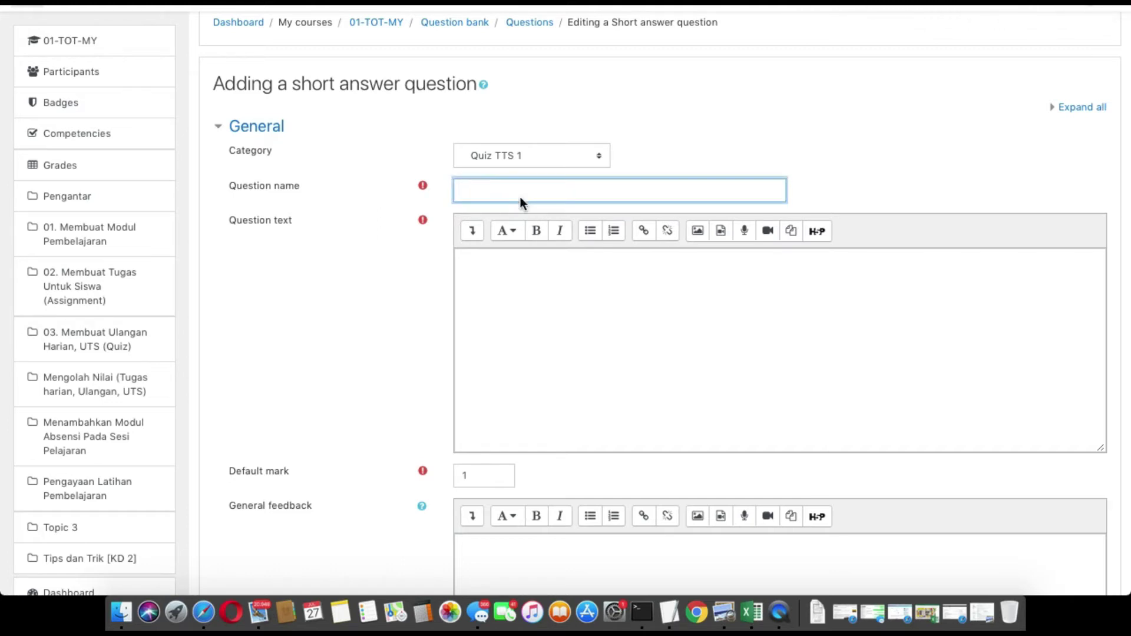
{"action": "type", "text": "01."}
Step: Copy "Alat musik tradisional Sunda" from the Untitled.txt notes in TextEdit into the question text
{"action": "left_click", "coordinate": [506, 283]}
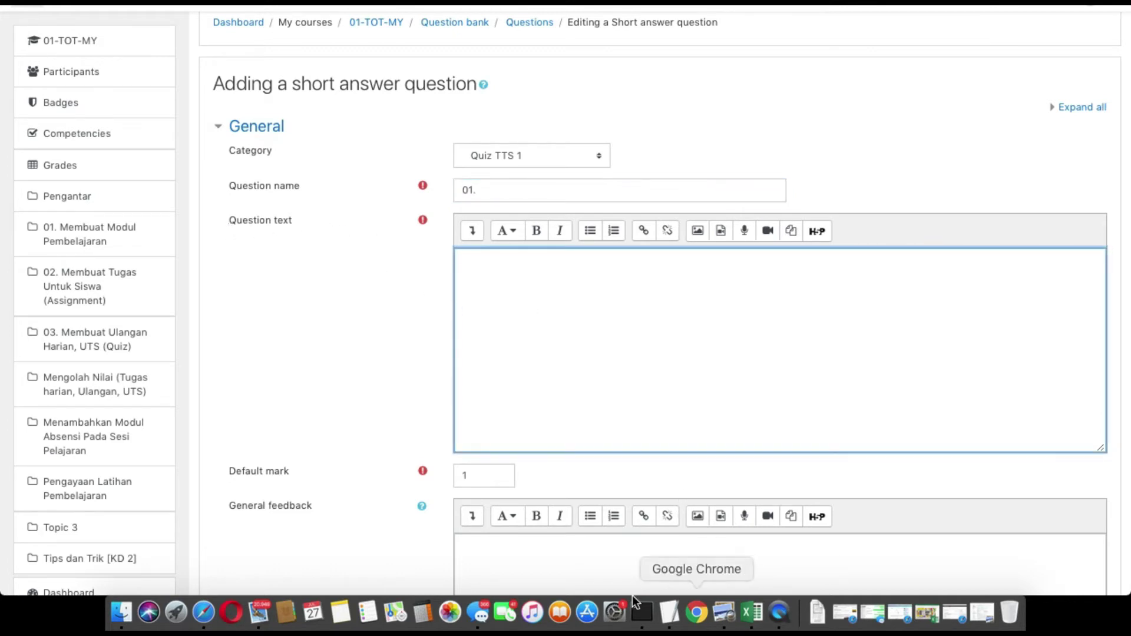
{"action": "left_click", "coordinate": [669, 625]}
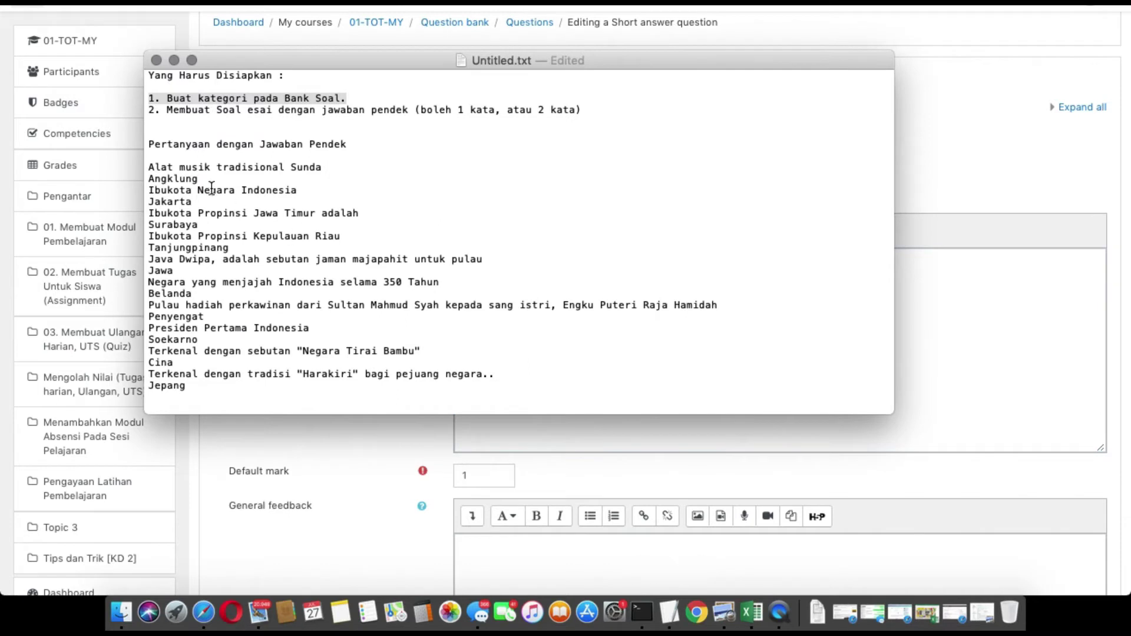
{"action": "left_click_drag", "start_coordinate": [149, 167], "coordinate": [326, 170]}
{"action": "key", "text": "super+c"}
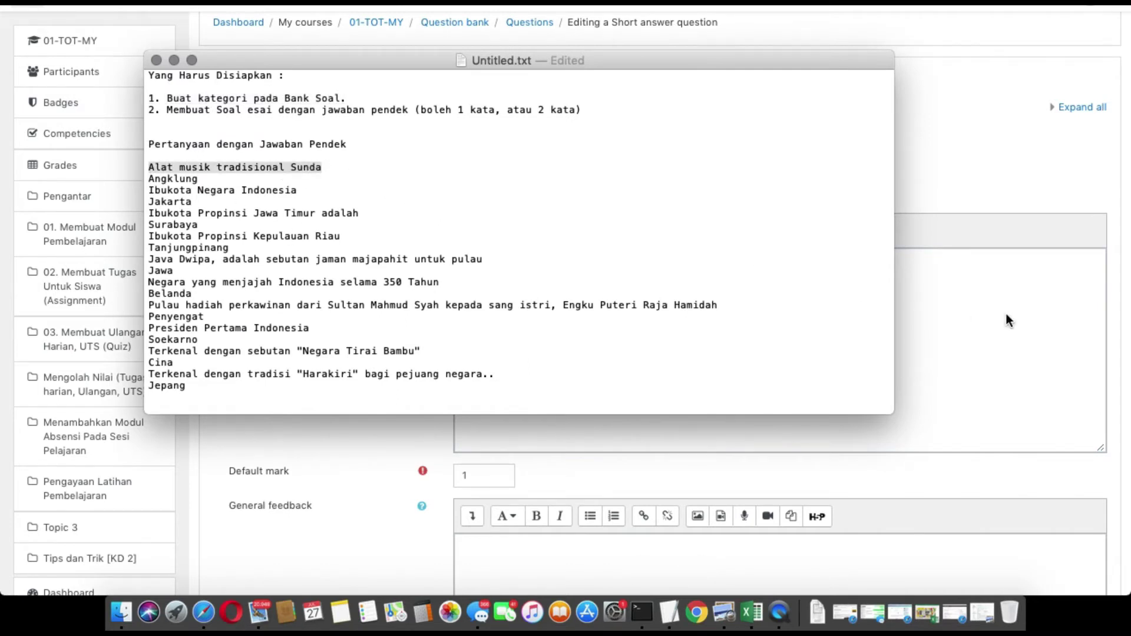
{"action": "left_click", "coordinate": [1054, 321]}
{"action": "key", "text": "super+v"}
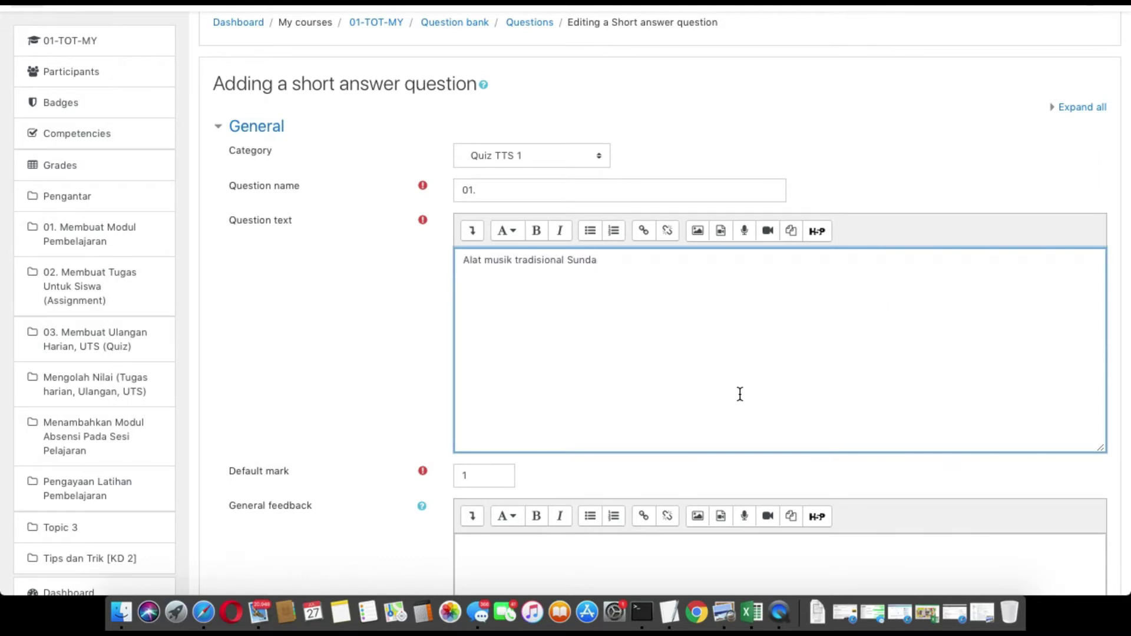
{"action": "left_click", "coordinate": [462, 260]}
Step: Examine the case sensitivity options and the remaining settings of the short answer question form
{"action": "scroll", "coordinate": [490, 389], "scroll_direction": "down", "scroll_amount": 5}
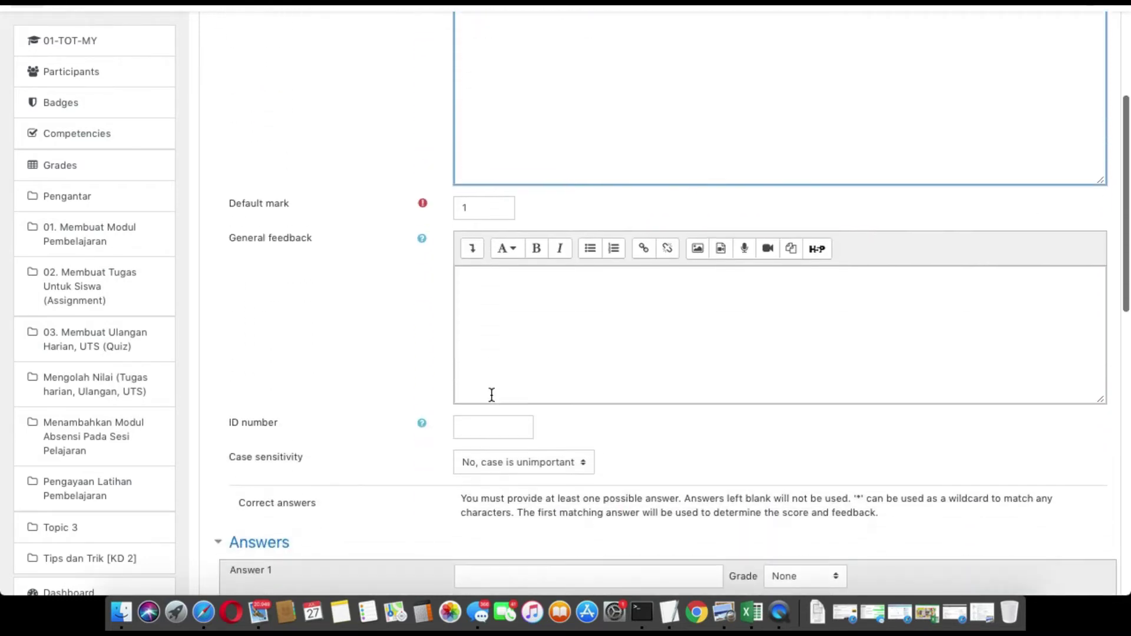
{"action": "scroll", "coordinate": [491, 395], "scroll_direction": "down", "scroll_amount": 4}
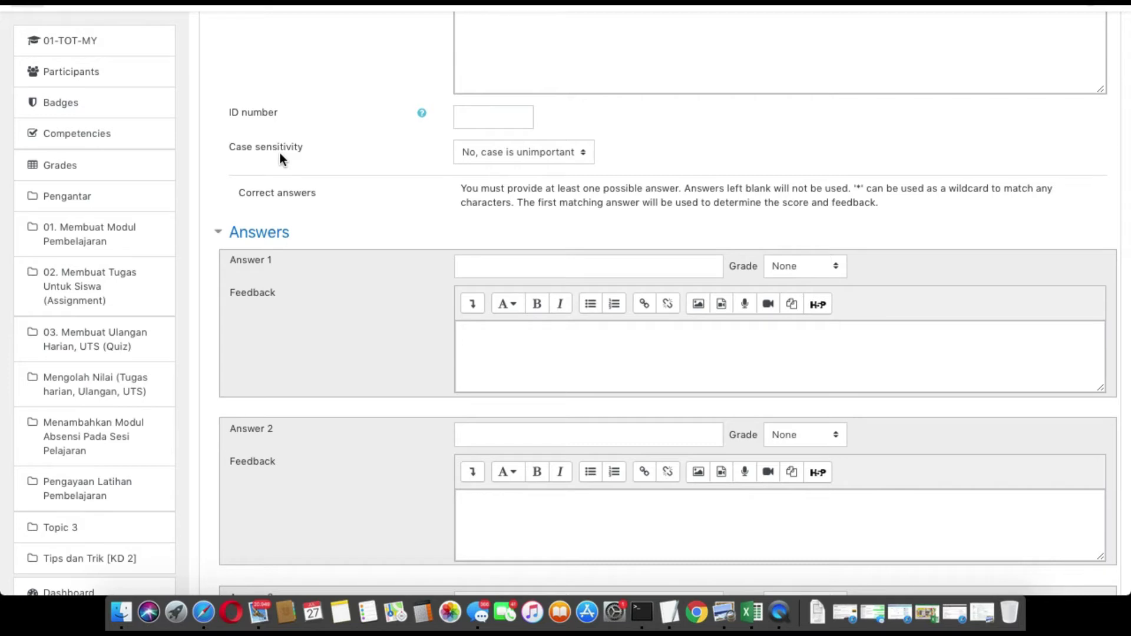
{"action": "left_click", "coordinate": [480, 157]}
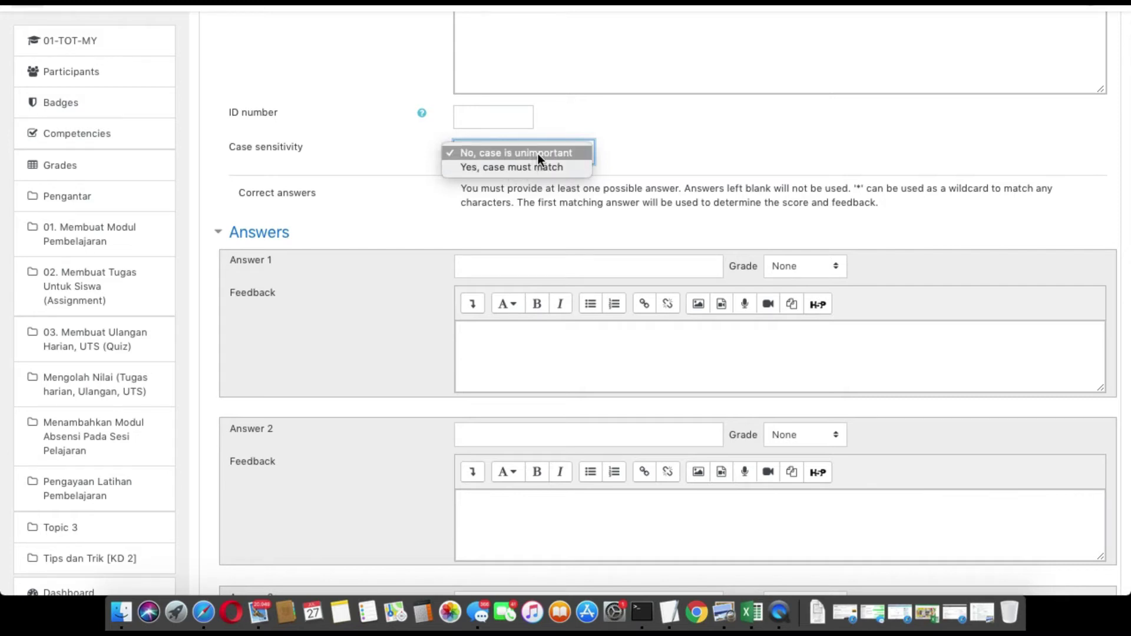
{"action": "scroll", "coordinate": [365, 155], "scroll_direction": "up", "scroll_amount": 1}
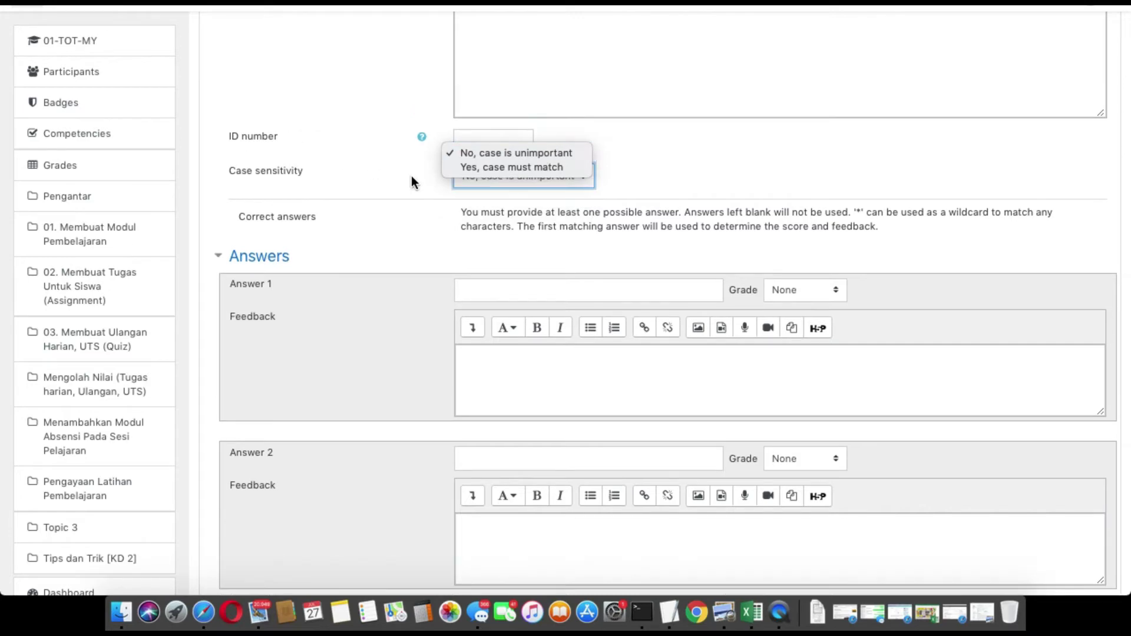
{"action": "left_click", "coordinate": [645, 179]}
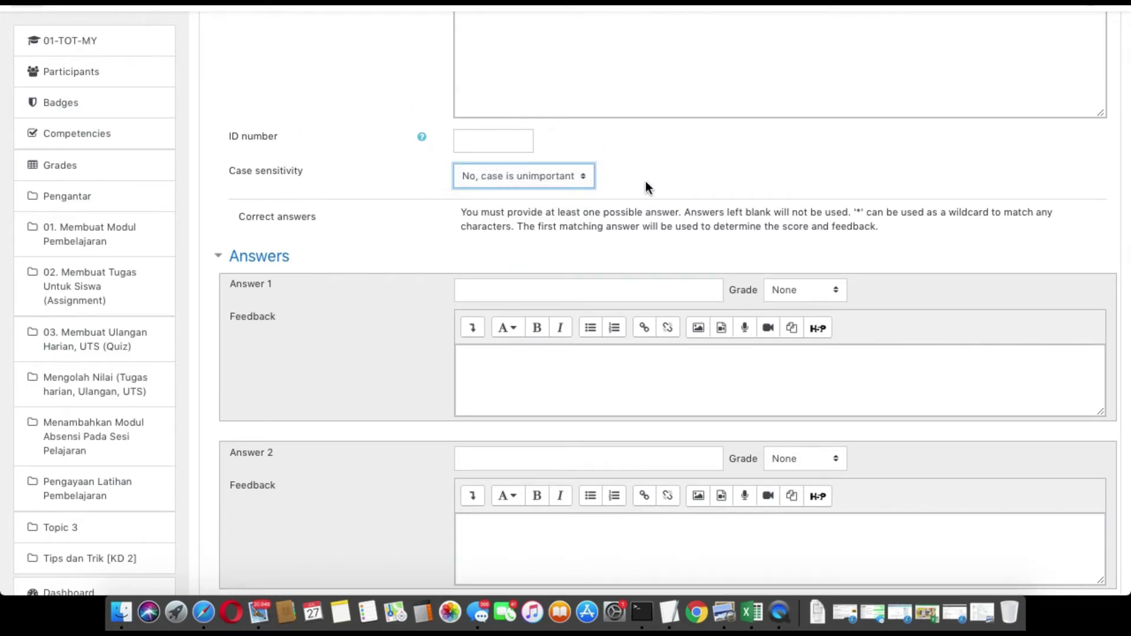
{"action": "scroll", "coordinate": [648, 215], "scroll_direction": "down", "scroll_amount": 3}
{"action": "scroll", "coordinate": [498, 220], "scroll_direction": "up", "scroll_amount": 15}
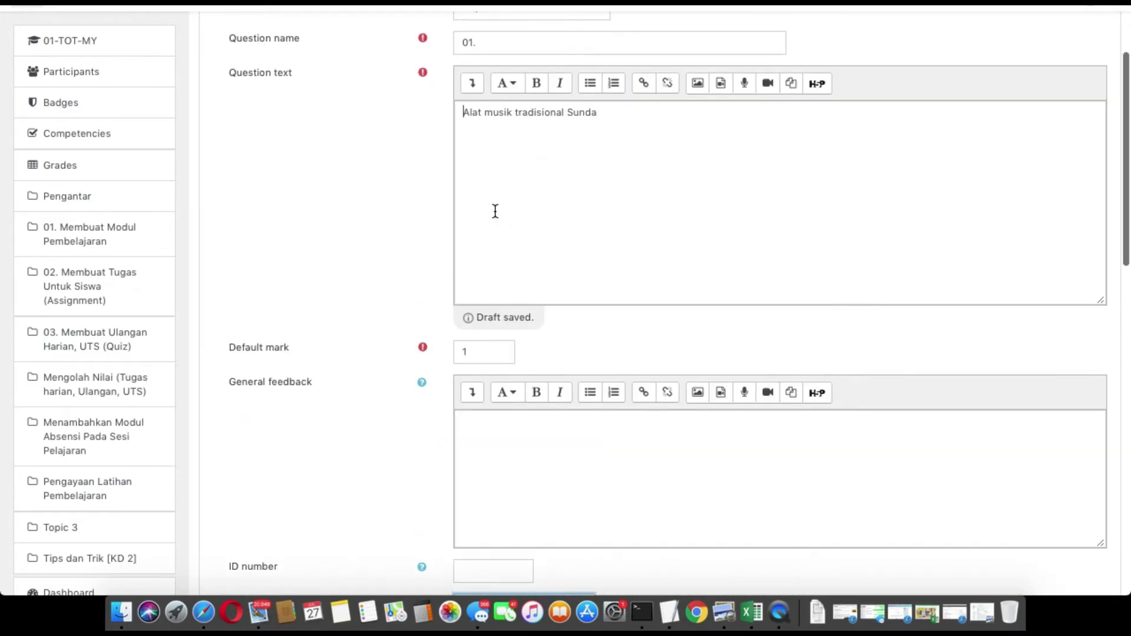
{"action": "scroll", "coordinate": [586, 135], "scroll_direction": "down", "scroll_amount": 6}
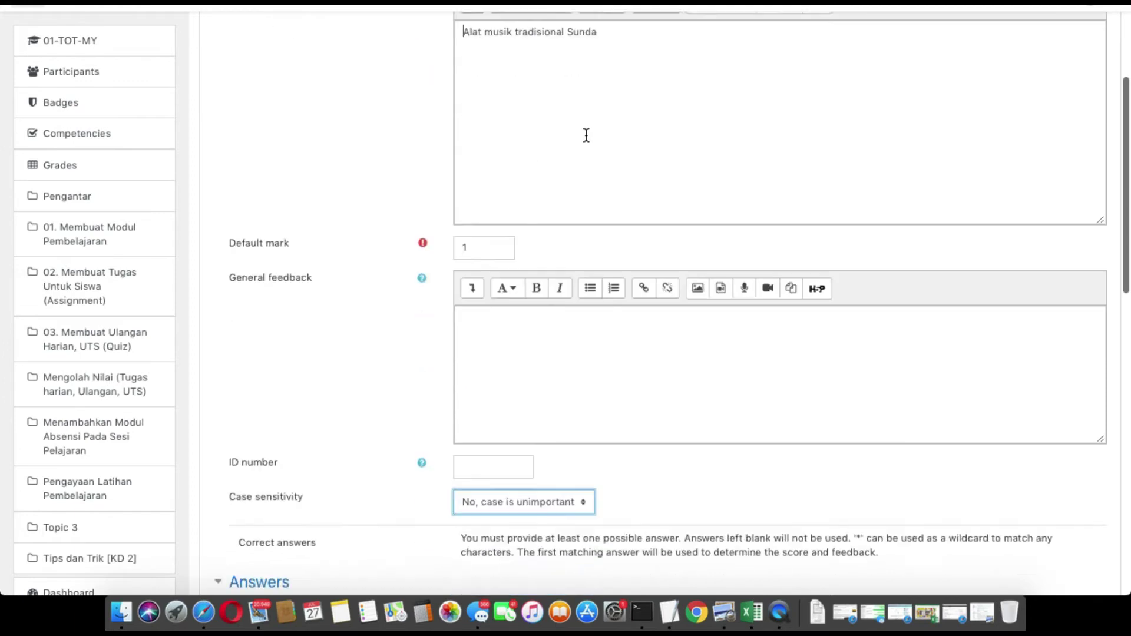
Step: Enter Angklung as Answer 1 with a grade of 100% and save the question
{"action": "scroll", "coordinate": [586, 135], "scroll_direction": "down", "scroll_amount": 5}
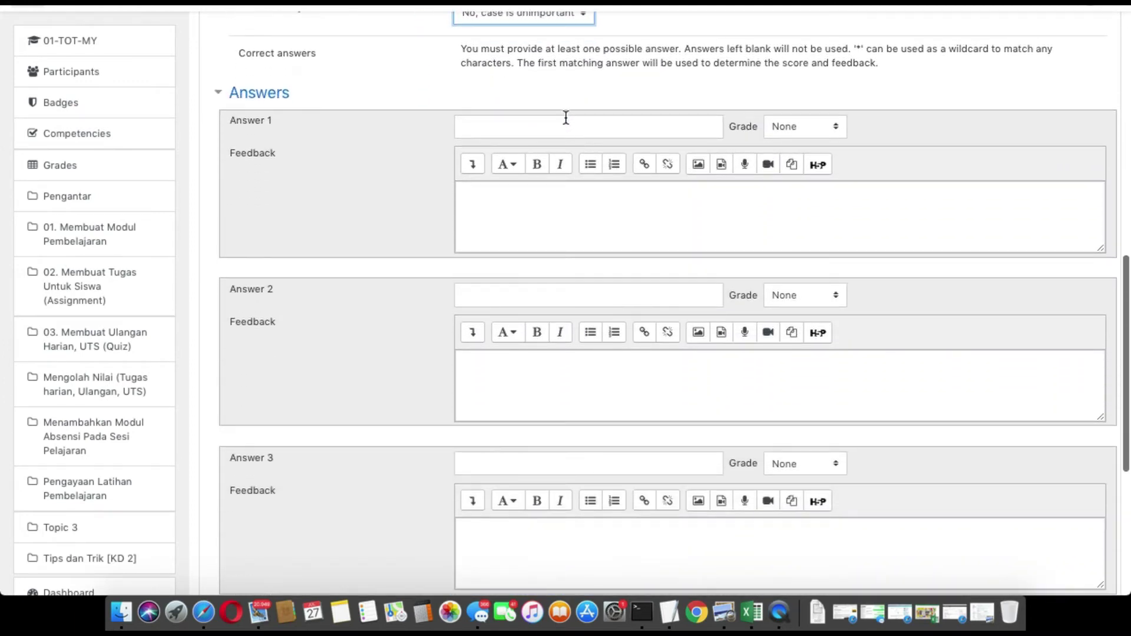
{"action": "left_click", "coordinate": [563, 127]}
{"action": "type", "text": "Angk"}
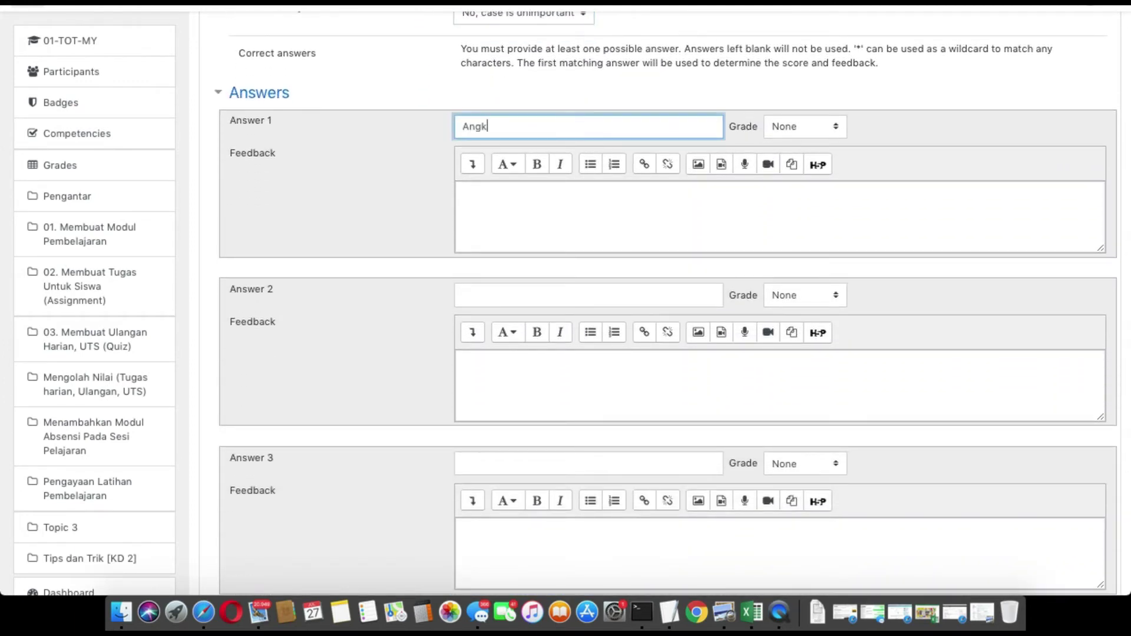
{"action": "type", "text": "lung"}
{"action": "left_click", "coordinate": [813, 127]}
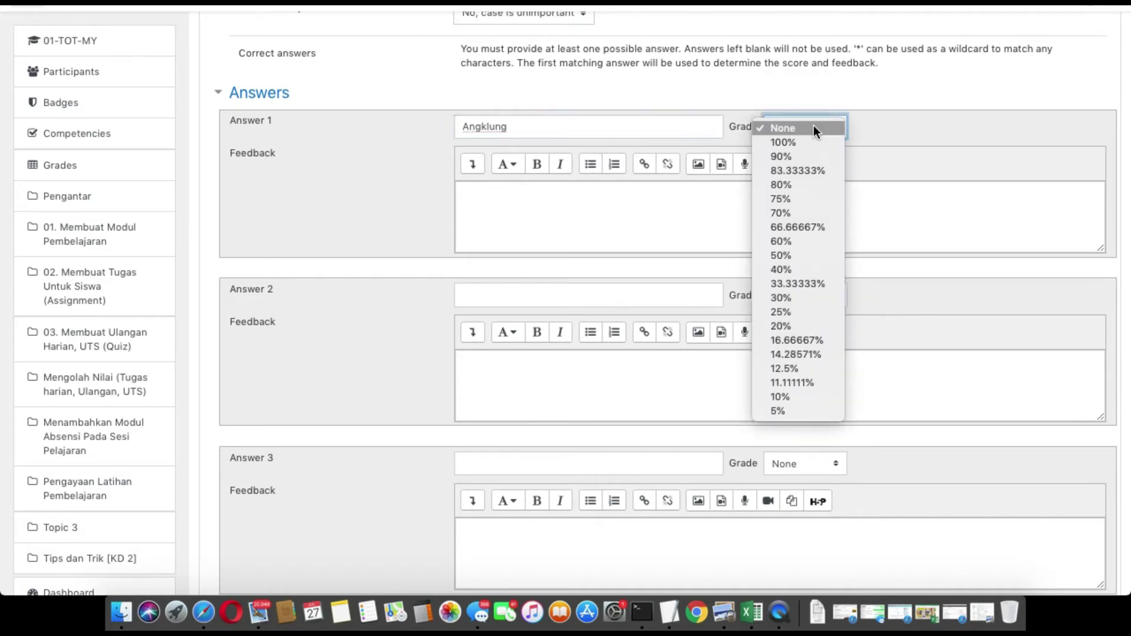
{"action": "left_click", "coordinate": [806, 142]}
{"action": "scroll", "coordinate": [768, 228], "scroll_direction": "down", "scroll_amount": 5}
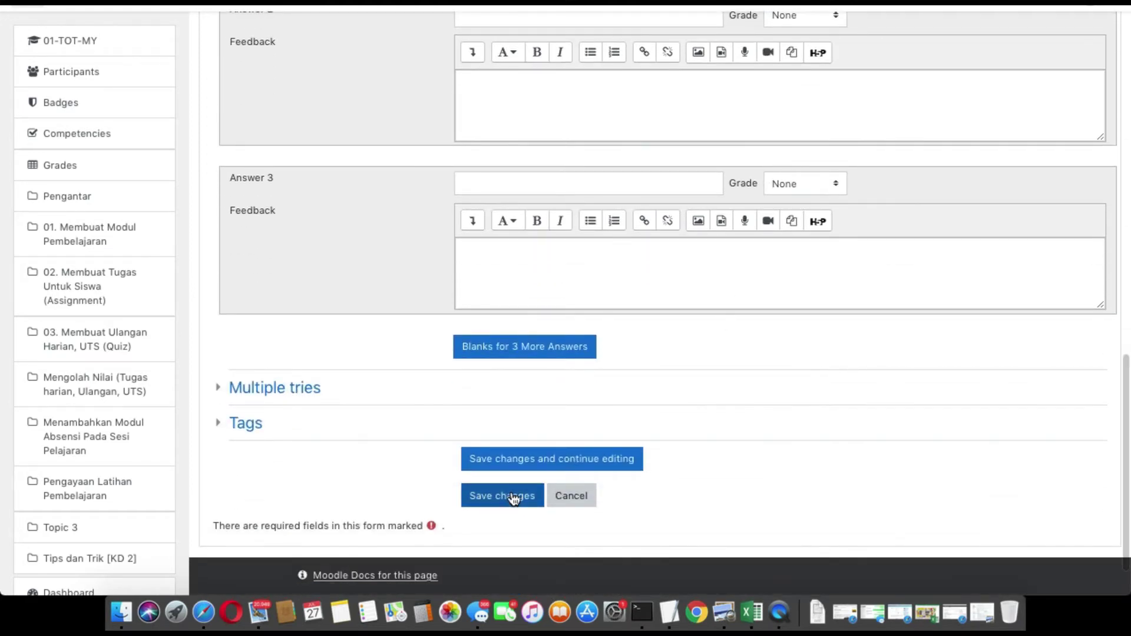
{"action": "left_click", "coordinate": [511, 496]}
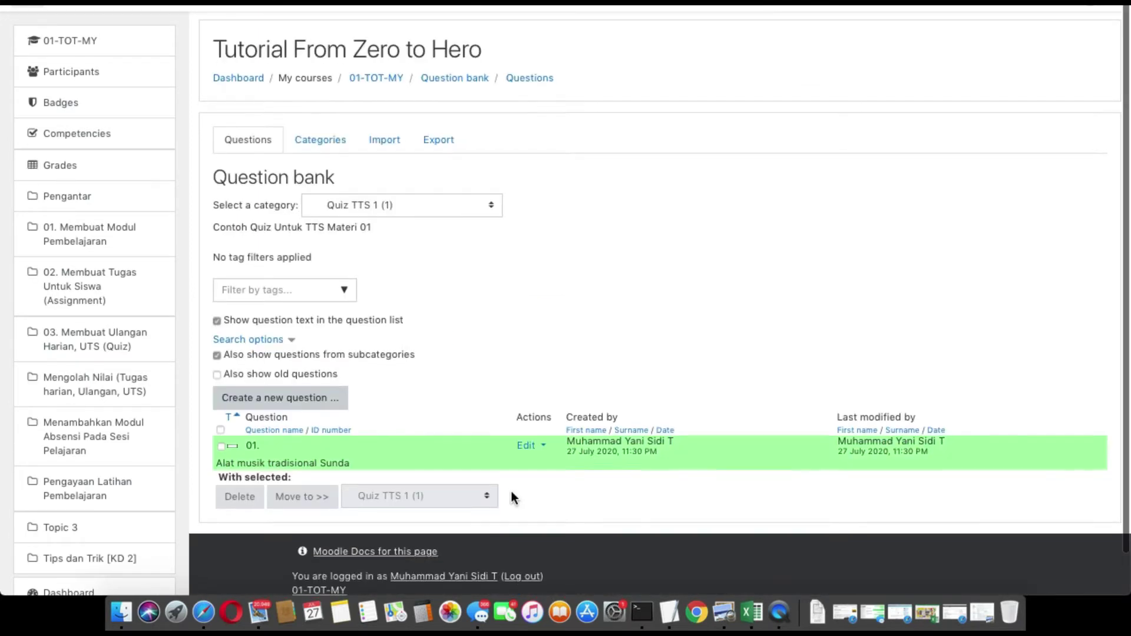
Step: Start another question of the Short answer type in the Quiz TTS 1 category
{"action": "scroll", "coordinate": [510, 490], "scroll_direction": "down", "scroll_amount": 2}
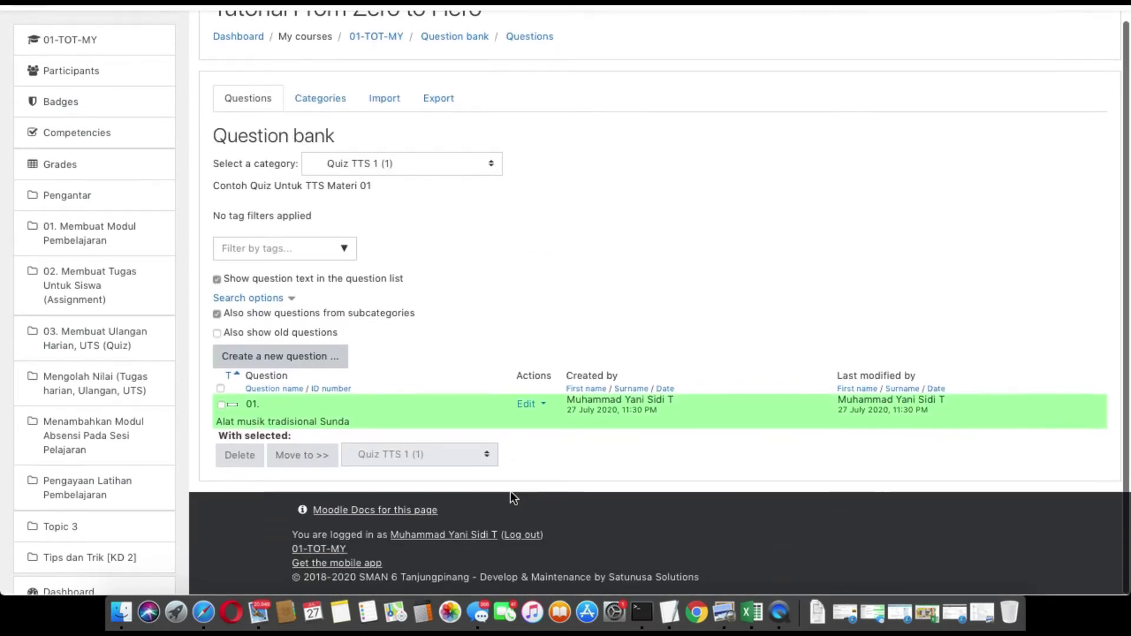
{"action": "left_click", "coordinate": [319, 358]}
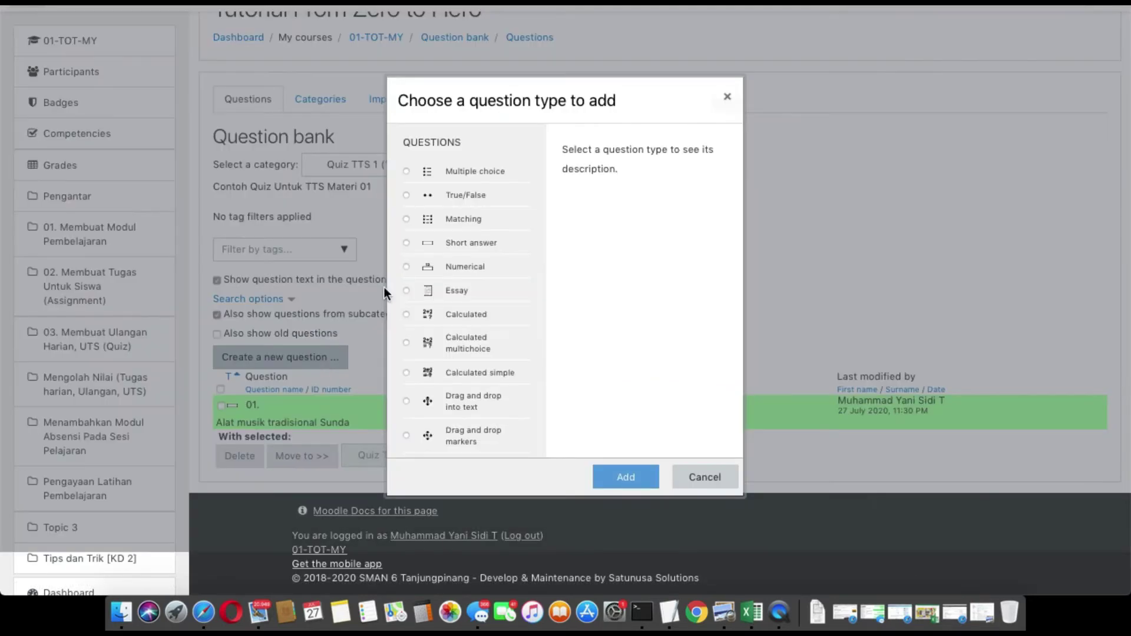
{"action": "left_click", "coordinate": [480, 242]}
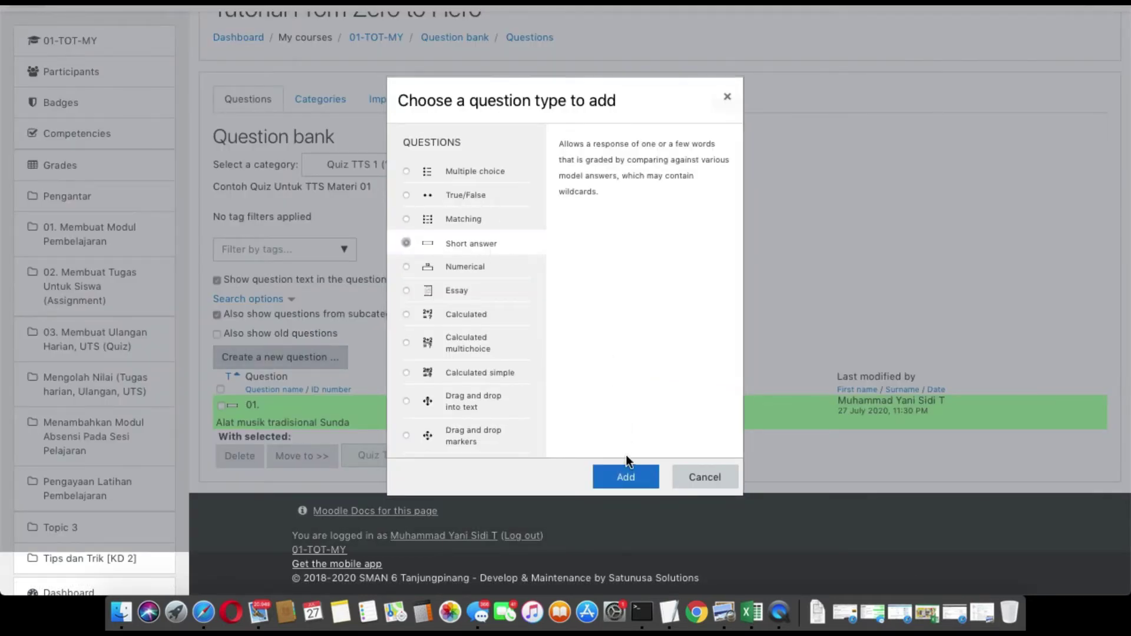
{"action": "left_click", "coordinate": [623, 478]}
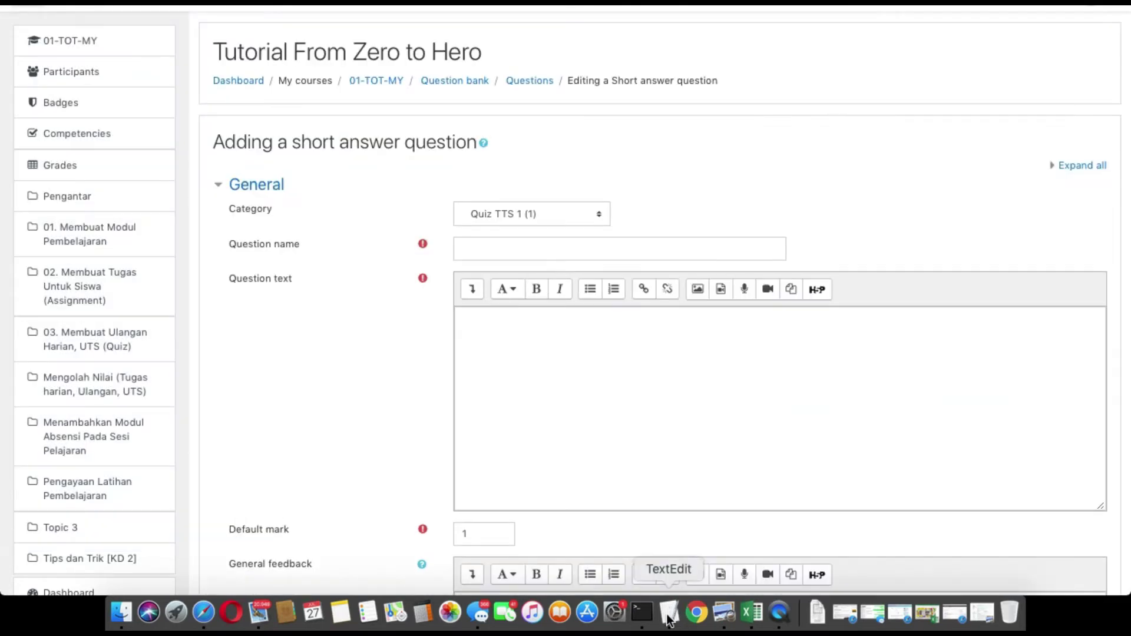
Step: Copy "Ibukota Negara Indonesia" from the TextEdit notes into the new question's text
{"action": "left_click", "coordinate": [670, 616]}
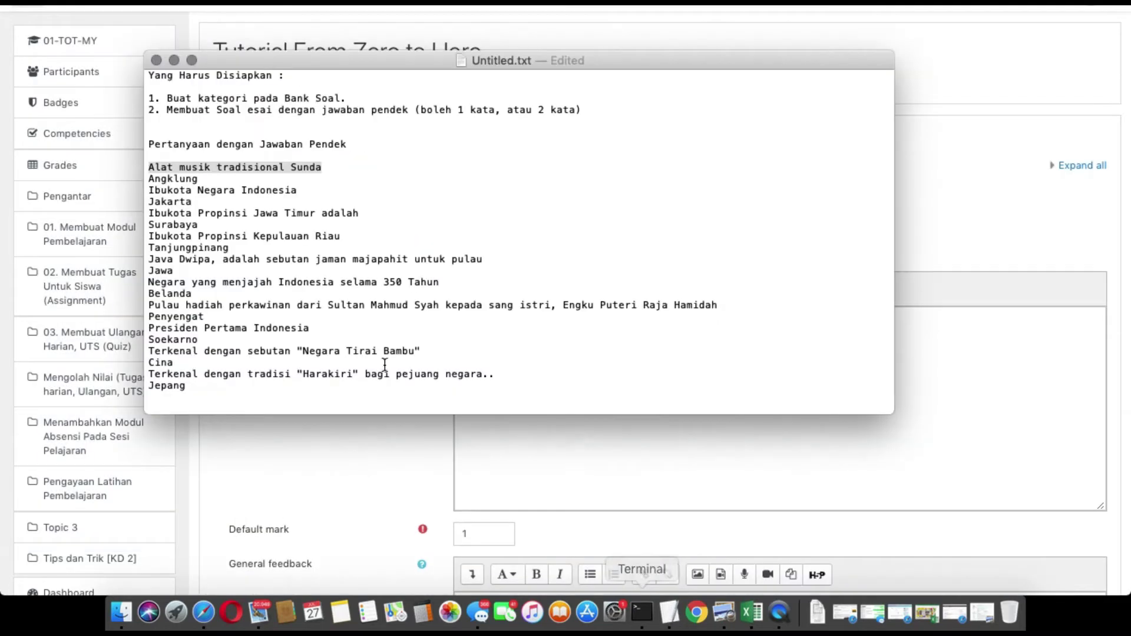
{"action": "left_click", "coordinate": [149, 190]}
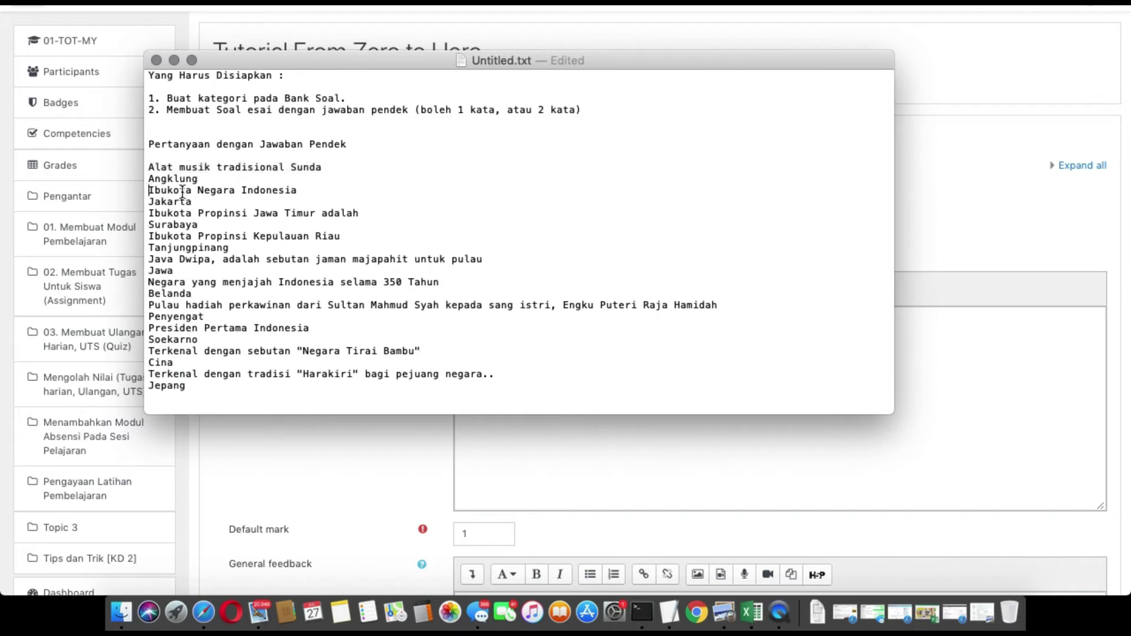
{"action": "left_click", "coordinate": [296, 192], "text": "shift"}
{"action": "key", "text": "super+c"}
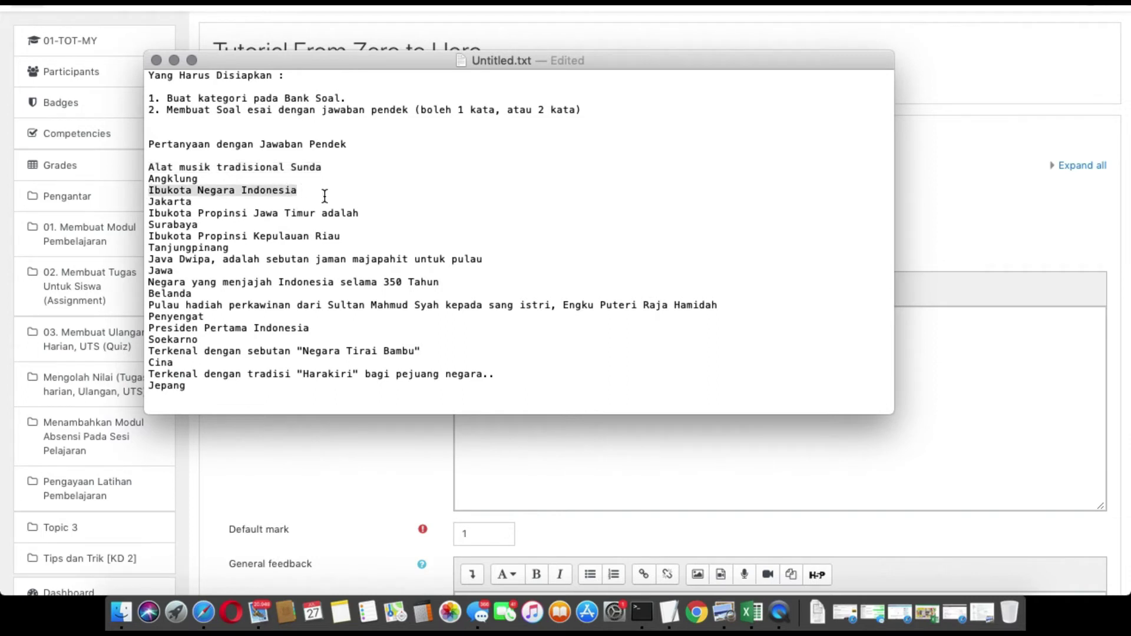
{"action": "left_click", "coordinate": [559, 421]}
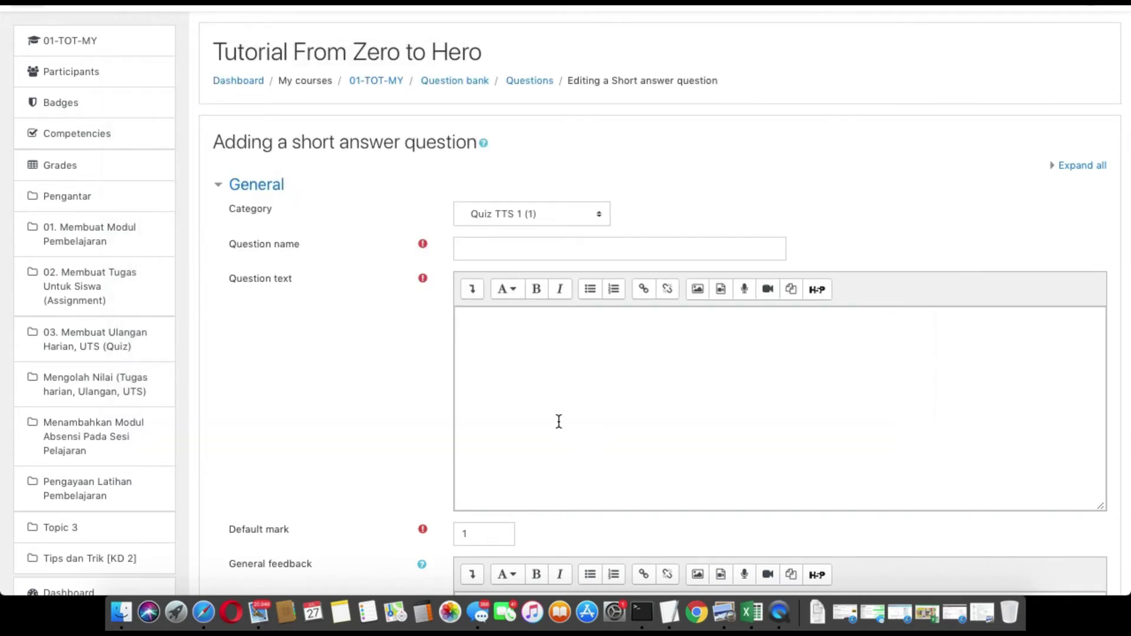
{"action": "left_click", "coordinate": [559, 421]}
{"action": "key", "text": "super+v"}
Step: Enter Jakarta as Answer 1 with a grade of 100% and try to save the question
{"action": "scroll", "coordinate": [581, 422], "scroll_direction": "down", "scroll_amount": 5}
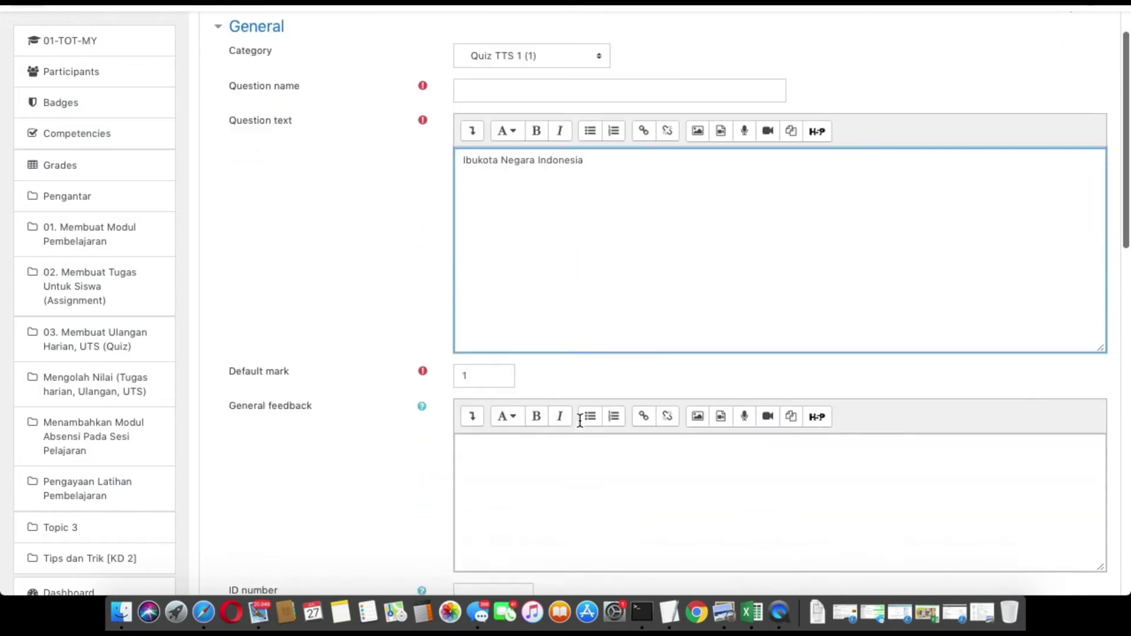
{"action": "scroll", "coordinate": [579, 421], "scroll_direction": "down", "scroll_amount": 10}
{"action": "left_click", "coordinate": [593, 322]}
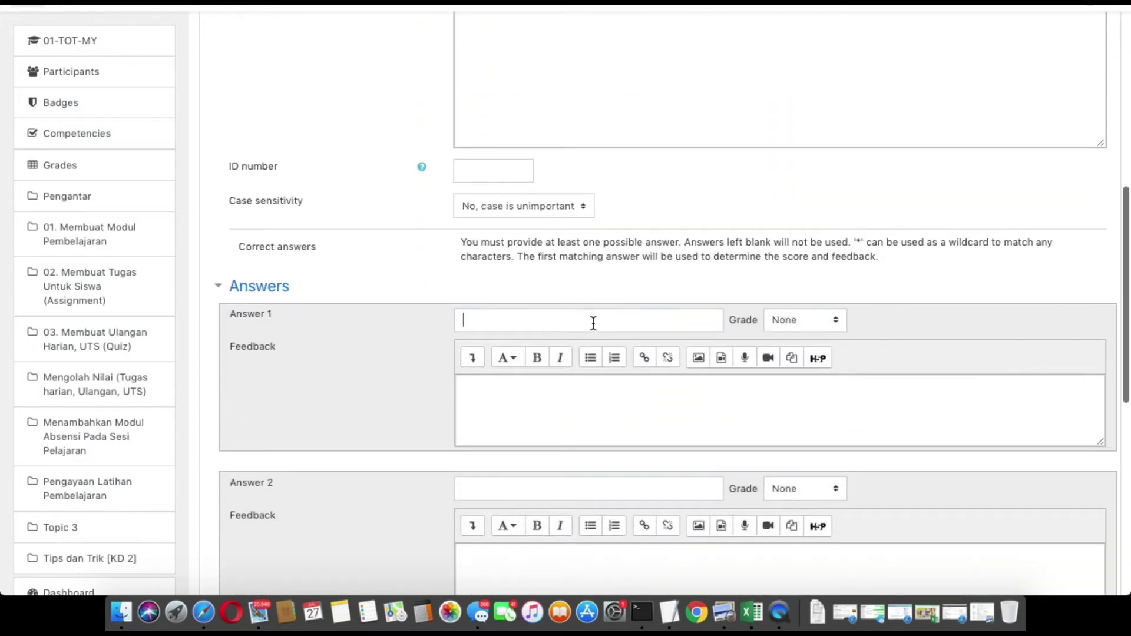
{"action": "type", "text": "Jakarta"}
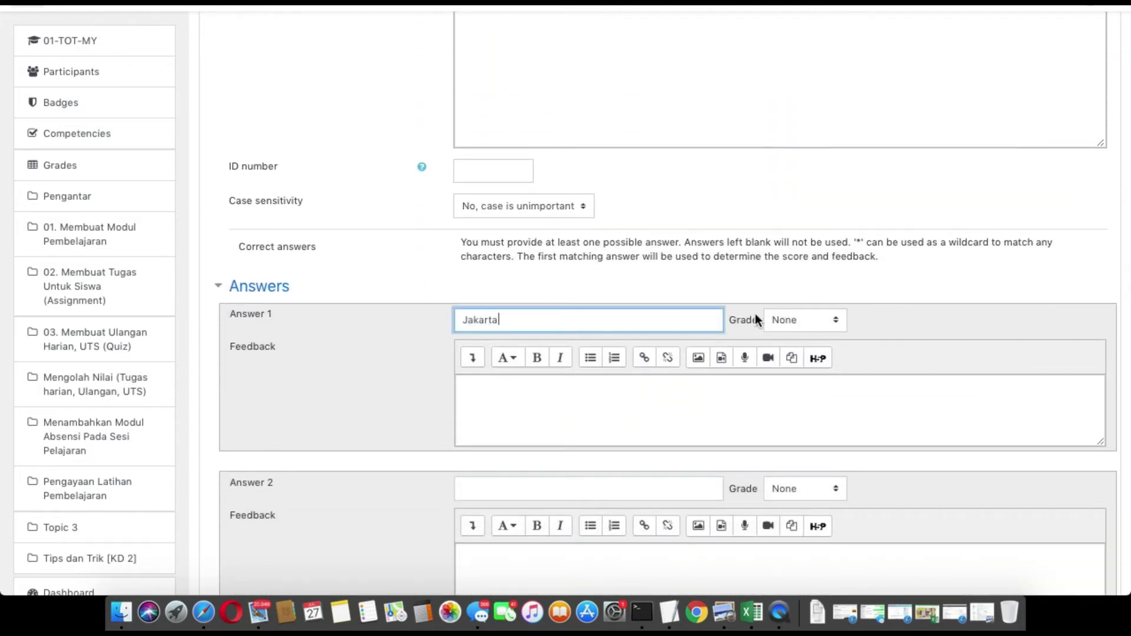
{"action": "left_click", "coordinate": [812, 318]}
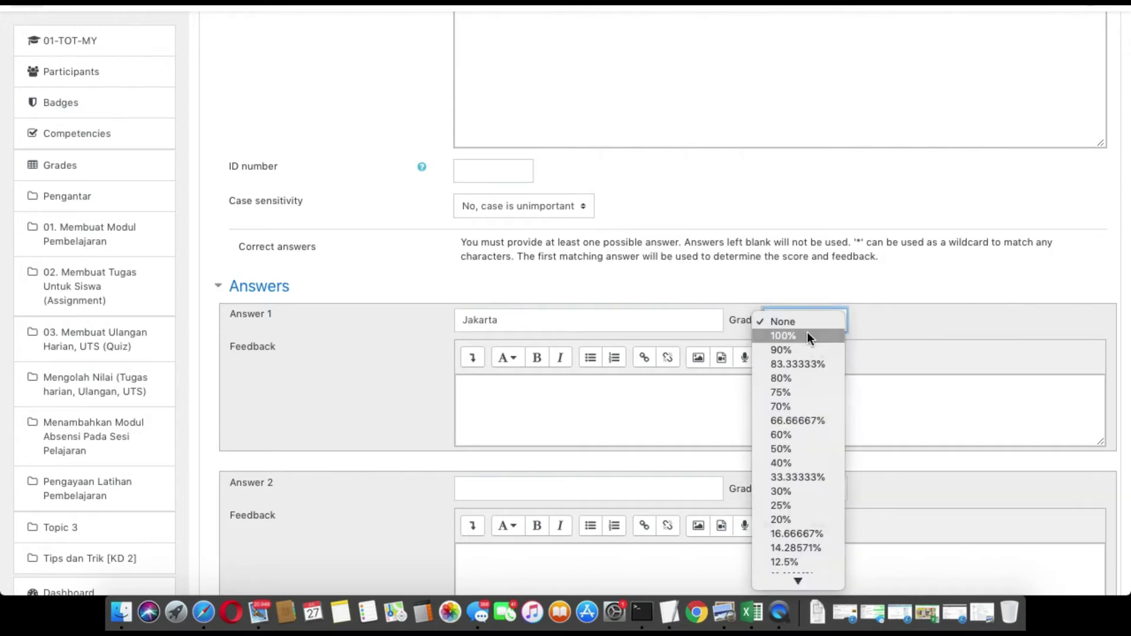
{"action": "left_click", "coordinate": [808, 336]}
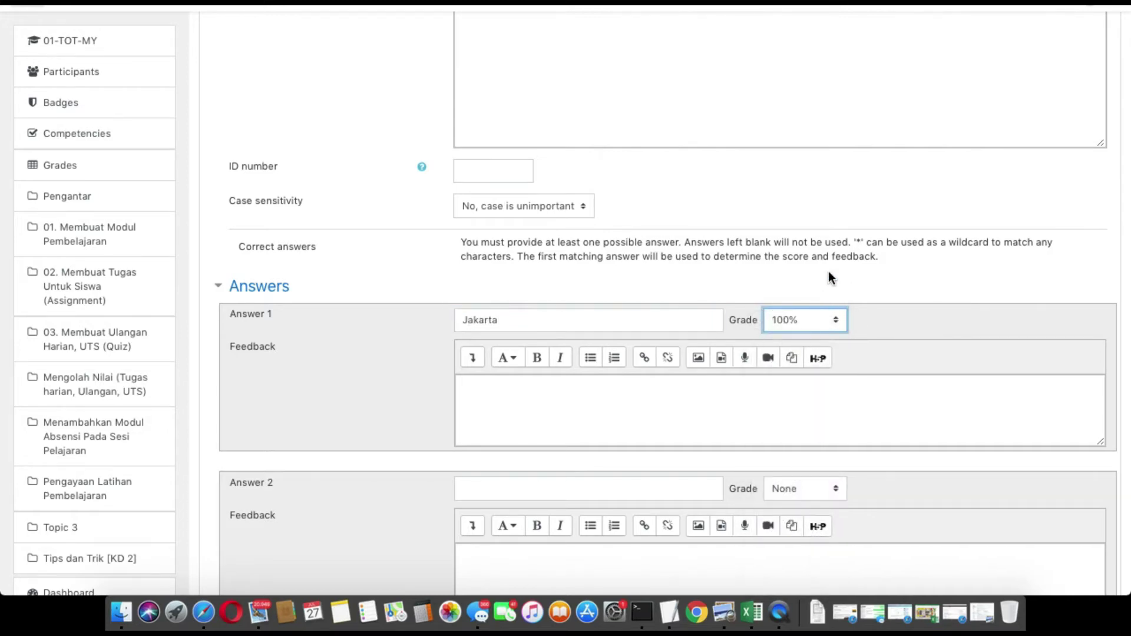
{"action": "scroll", "coordinate": [828, 271], "scroll_direction": "down", "scroll_amount": 10}
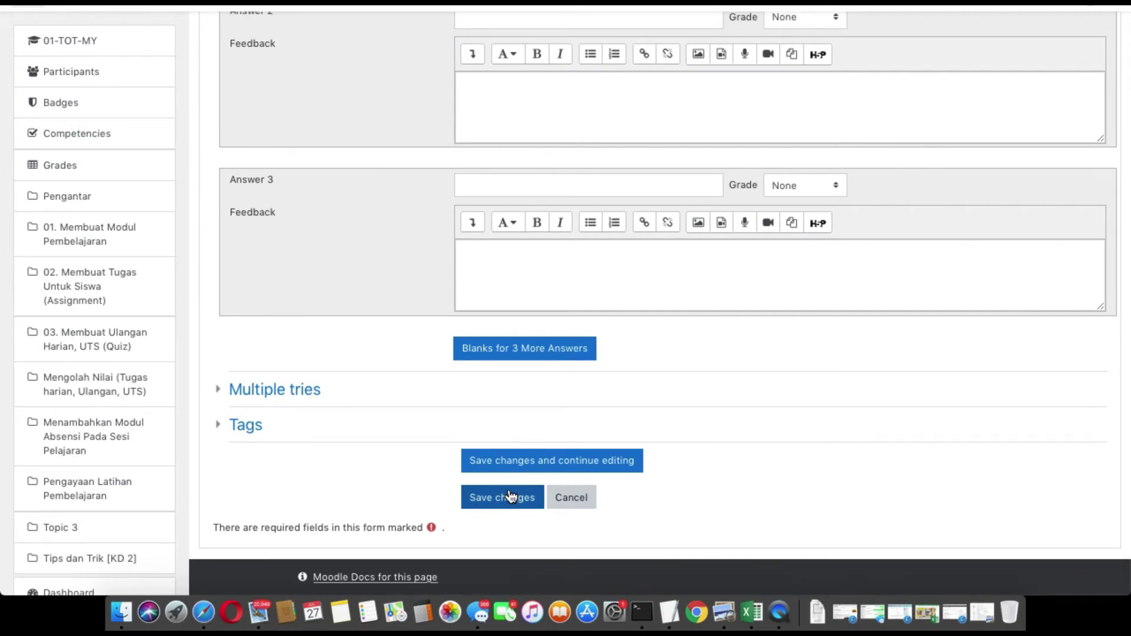
{"action": "left_click", "coordinate": [510, 496]}
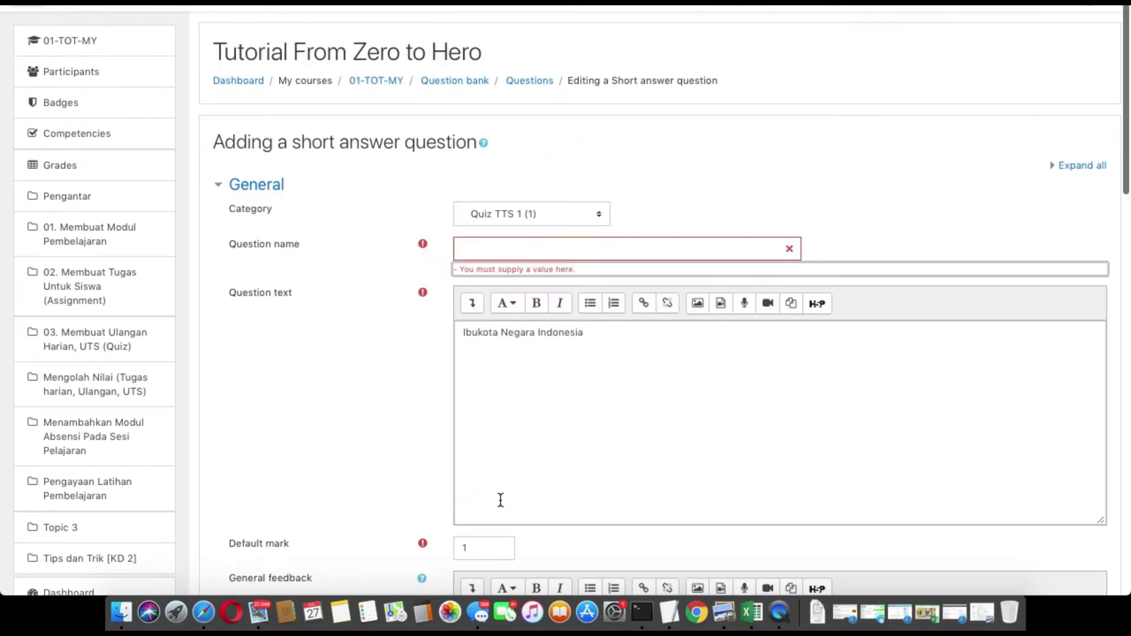
Step: Name the Ibukota Negara Indonesia question 02. and save it
{"action": "left_click", "coordinate": [546, 244]}
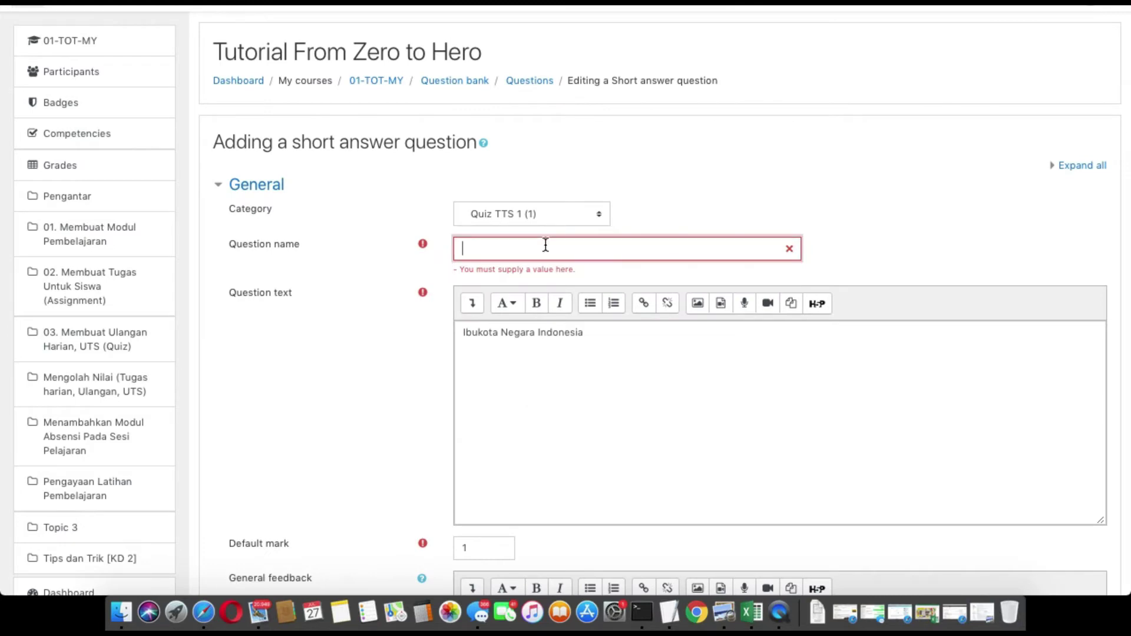
{"action": "type", "text": "02."}
{"action": "scroll", "coordinate": [546, 244], "scroll_direction": "down", "scroll_amount": 2}
{"action": "scroll", "coordinate": [458, 185], "scroll_direction": "down", "scroll_amount": 6}
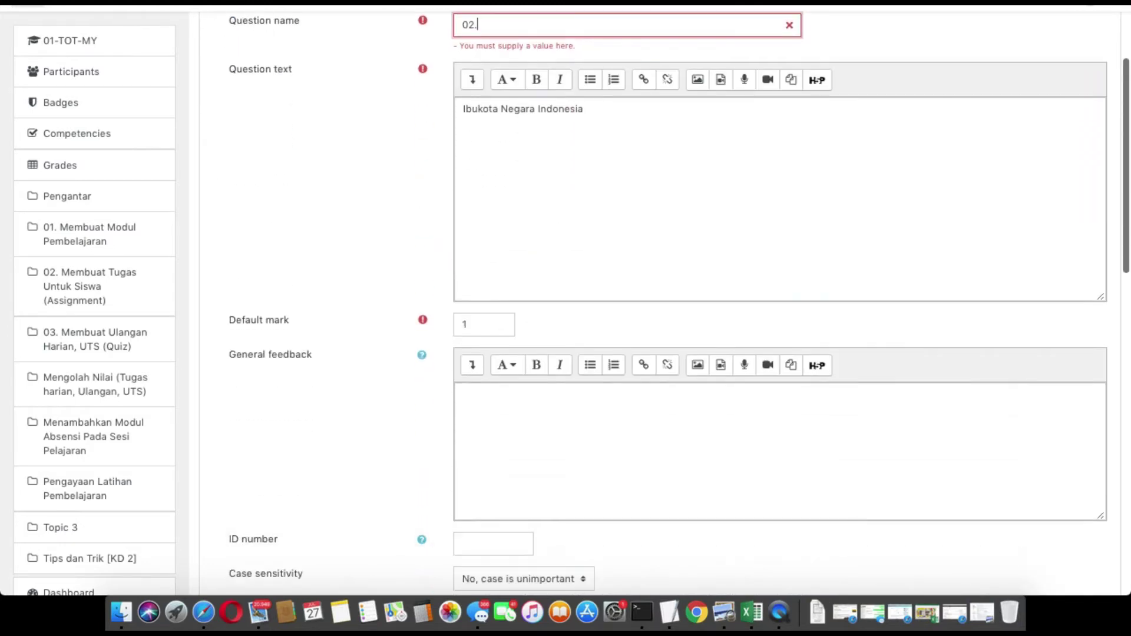
{"action": "scroll", "coordinate": [459, 185], "scroll_direction": "up", "scroll_amount": 7}
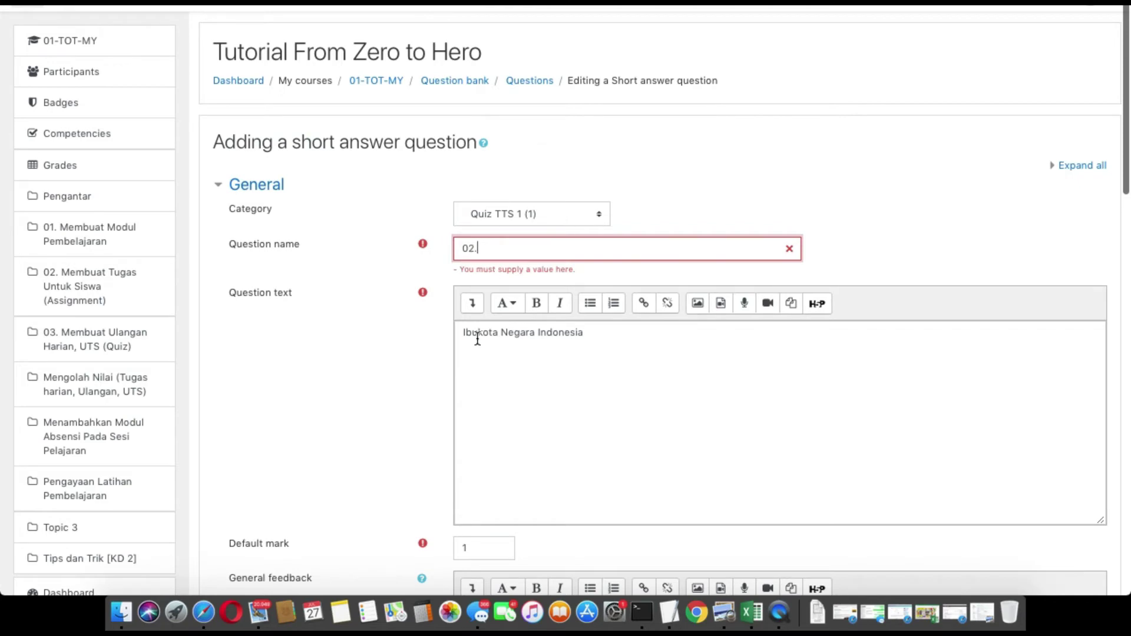
{"action": "scroll", "coordinate": [515, 371], "scroll_direction": "down", "scroll_amount": 15}
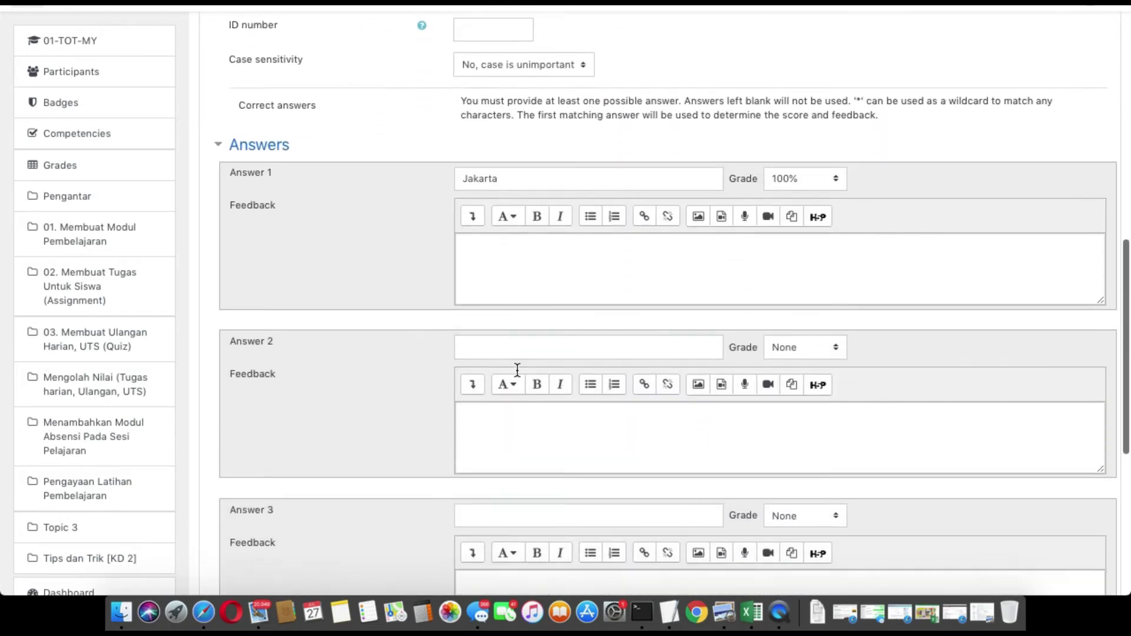
{"action": "scroll", "coordinate": [518, 370], "scroll_direction": "down", "scroll_amount": 3}
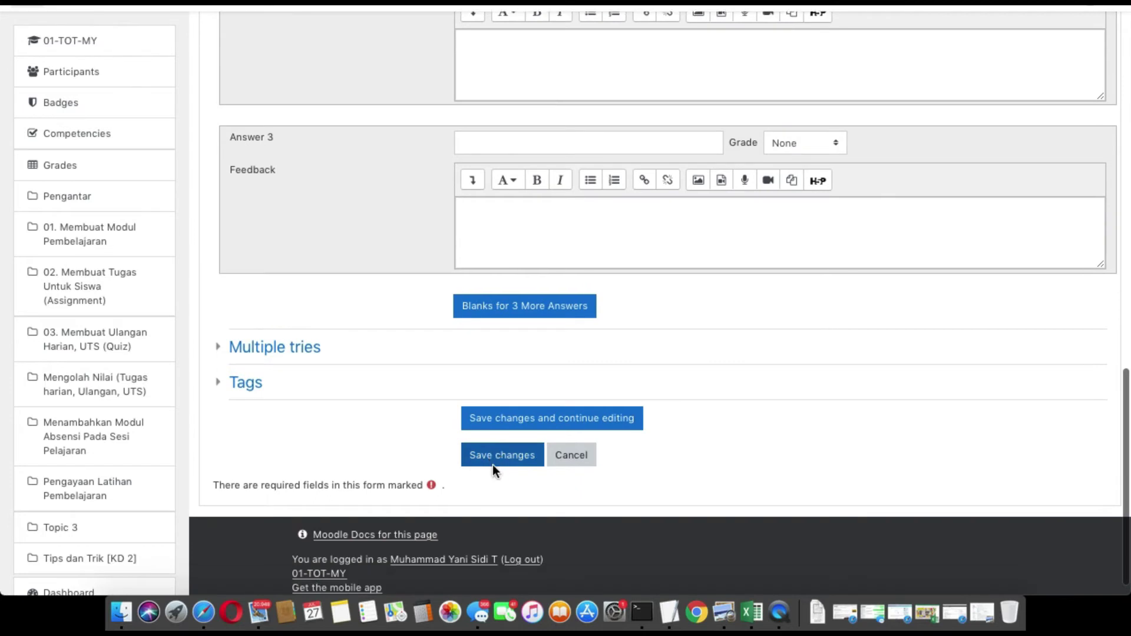
{"action": "left_click", "coordinate": [492, 465]}
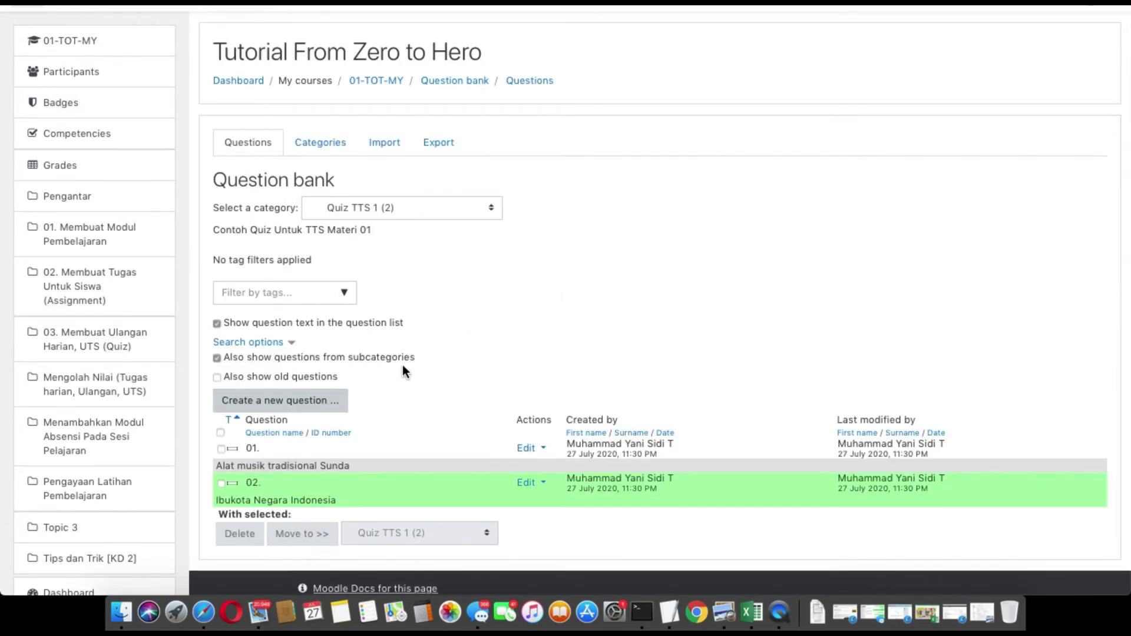
Step: Show the Esai Pendek category in the question bank and compare its questions with the TextEdit notes
{"action": "left_click", "coordinate": [474, 210]}
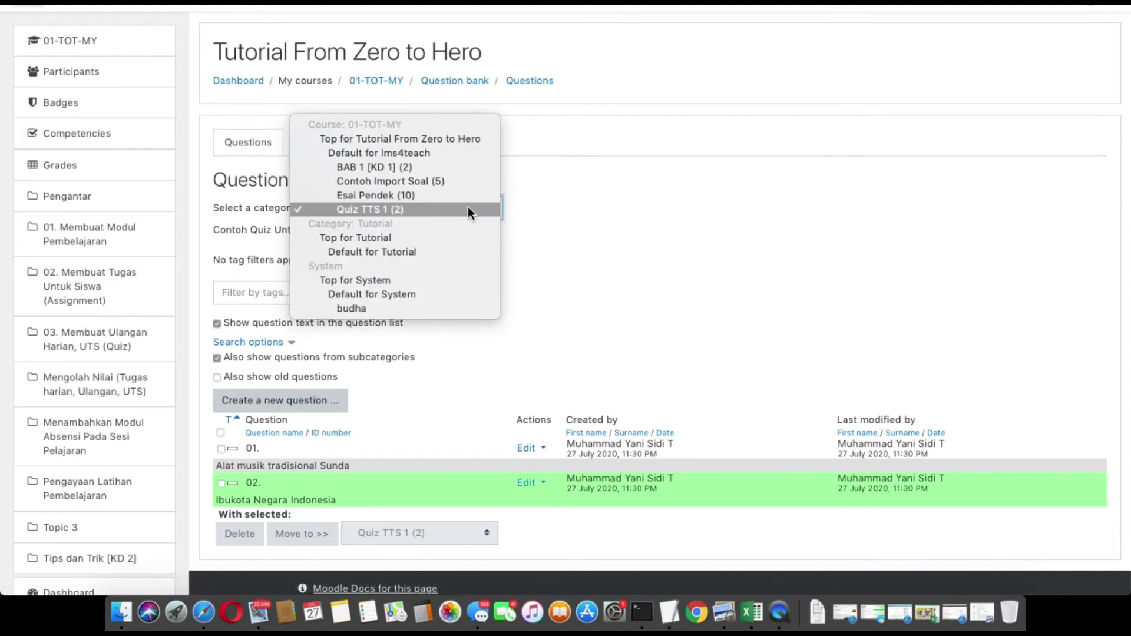
{"action": "left_click", "coordinate": [458, 197]}
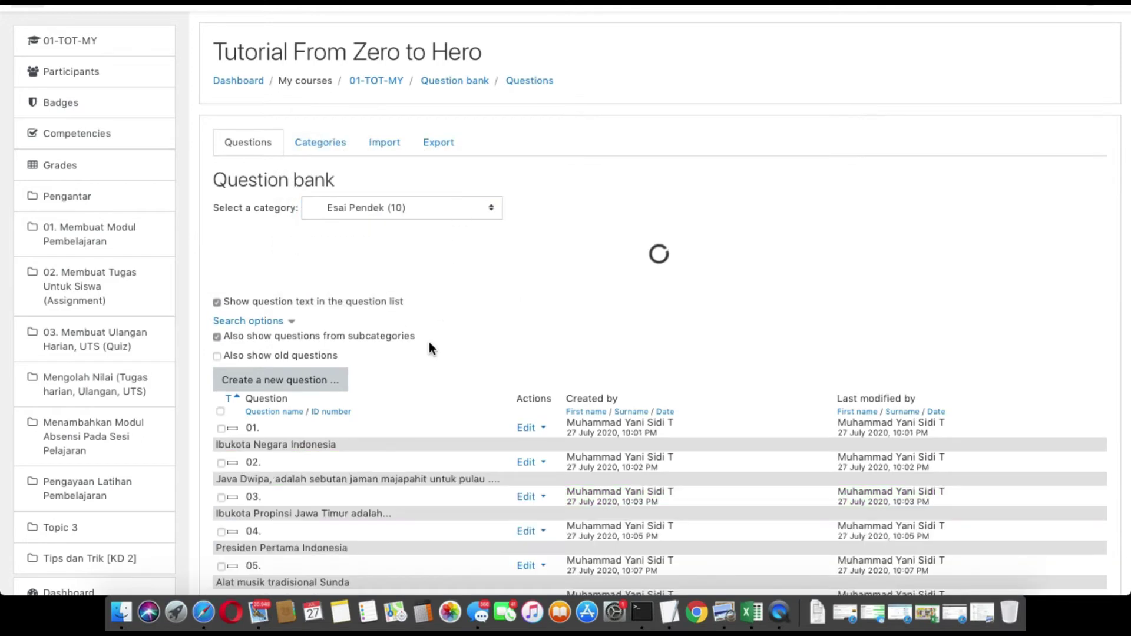
{"action": "scroll", "coordinate": [424, 352], "scroll_direction": "down", "scroll_amount": 5}
{"action": "scroll", "coordinate": [406, 324], "scroll_direction": "down", "scroll_amount": 3}
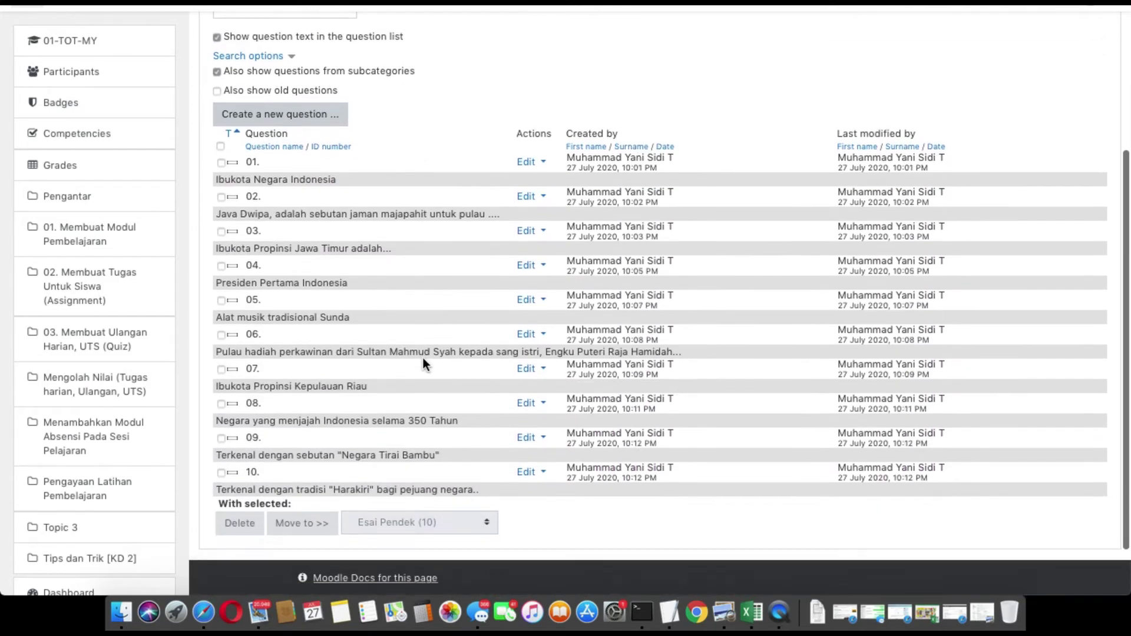
{"action": "scroll", "coordinate": [345, 372], "scroll_direction": "up", "scroll_amount": 1}
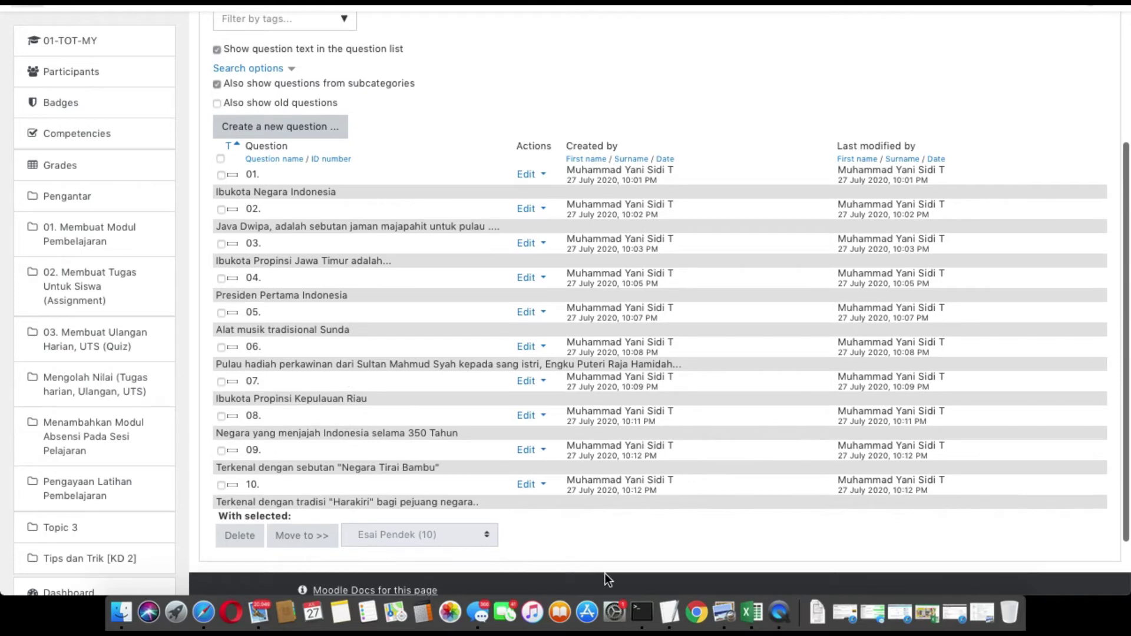
{"action": "left_click", "coordinate": [669, 614]}
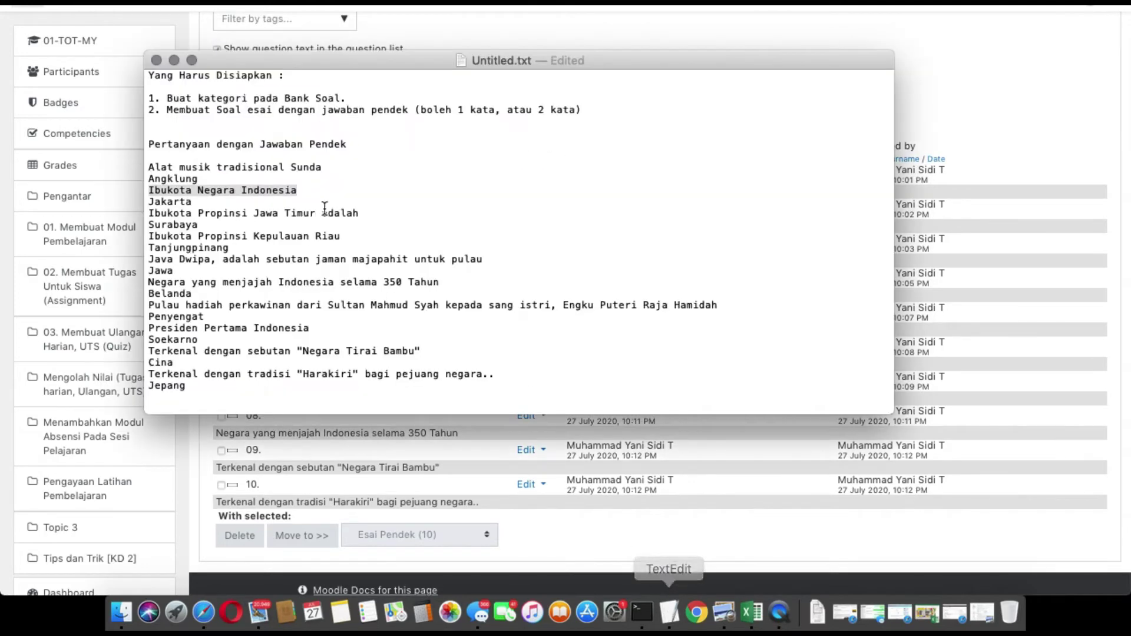
{"action": "left_click", "coordinate": [631, 525]}
{"action": "scroll", "coordinate": [633, 527], "scroll_direction": "up", "scroll_amount": 8}
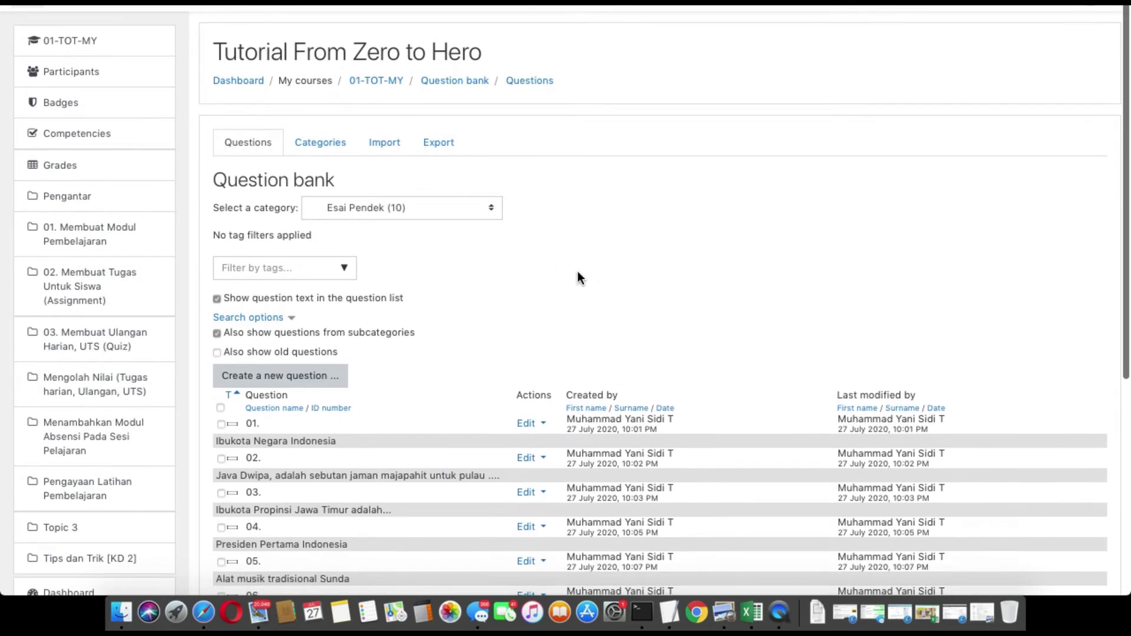
Step: Return to the 01-TOT-MY course page and go to the section 03. Membuat Ulangan Harian, UTS (Quiz)
{"action": "left_click", "coordinate": [393, 83]}
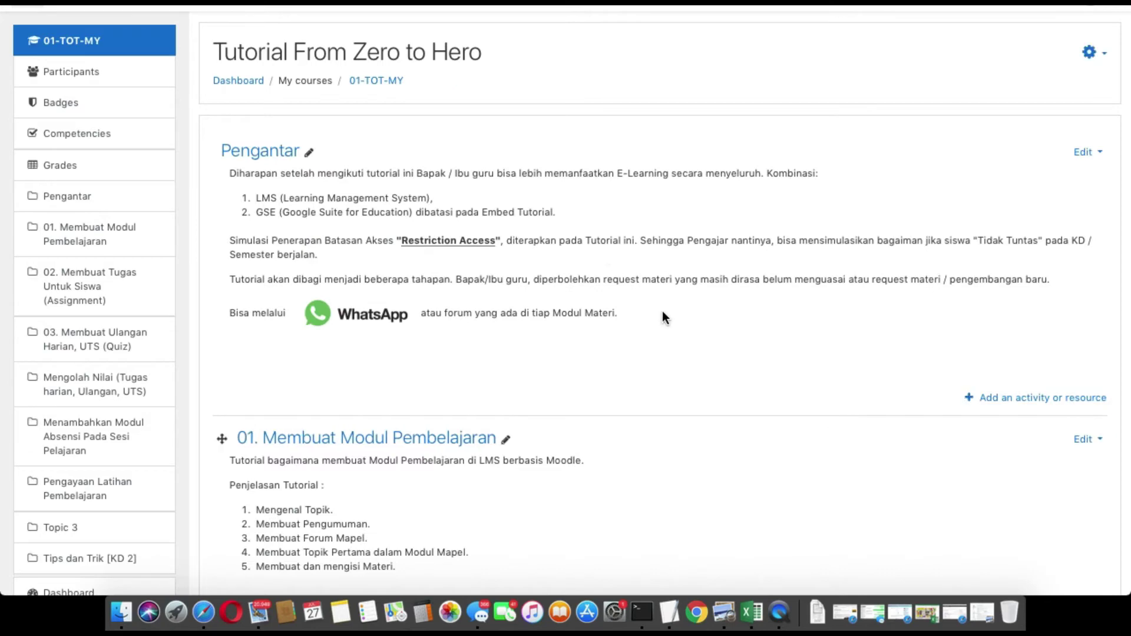
{"action": "scroll", "coordinate": [662, 312], "scroll_direction": "down", "scroll_amount": 7}
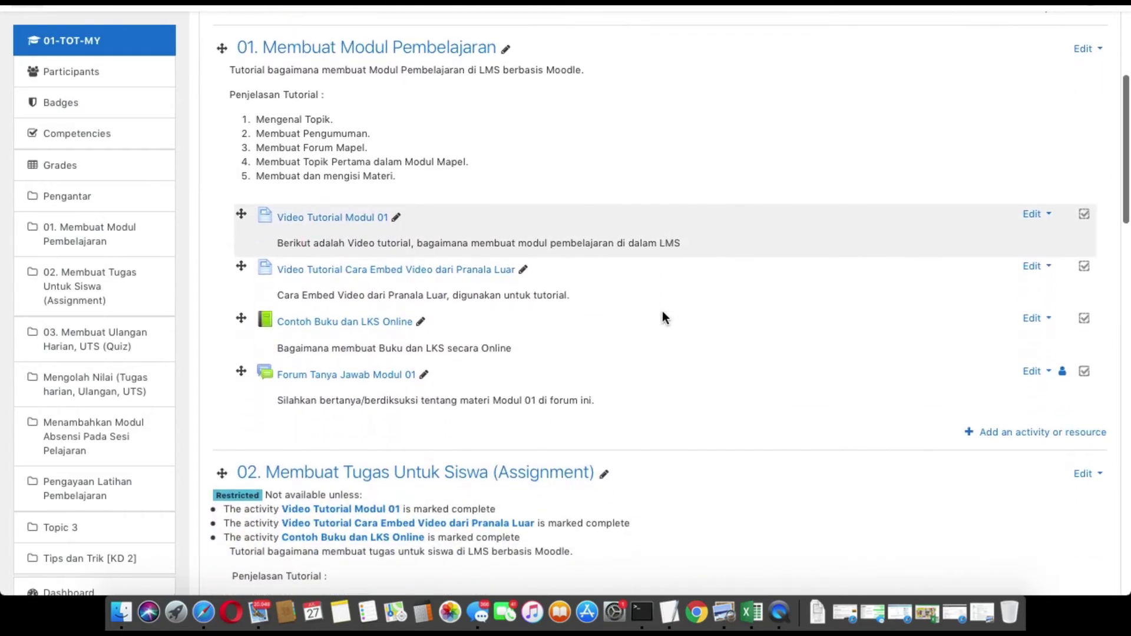
{"action": "scroll", "coordinate": [663, 310], "scroll_direction": "down", "scroll_amount": 5}
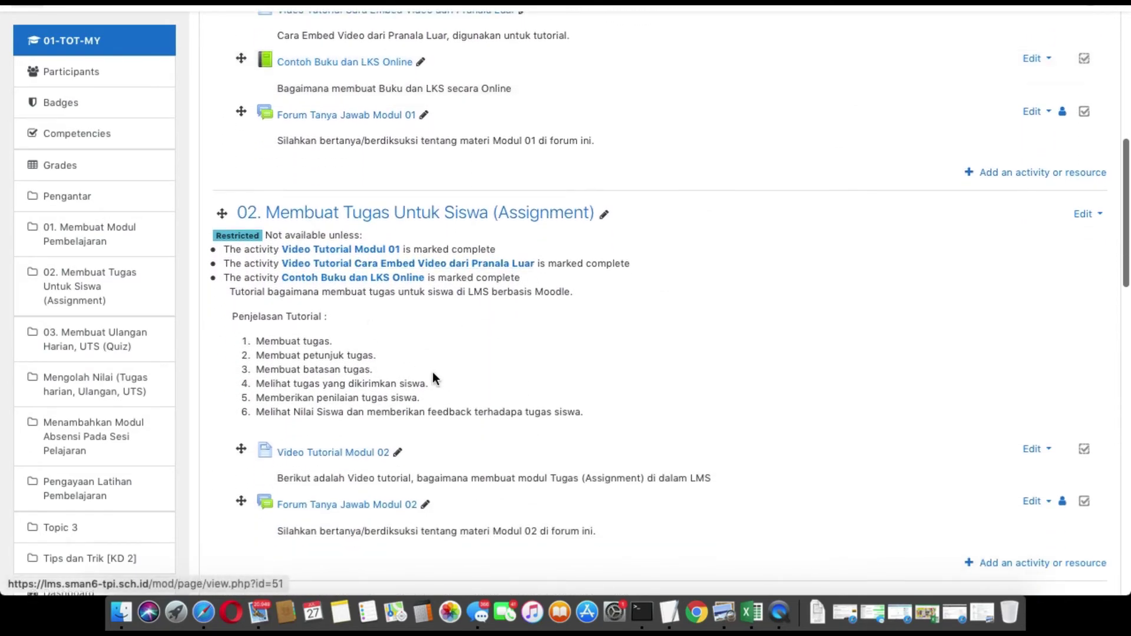
{"action": "scroll", "coordinate": [437, 373], "scroll_direction": "down", "scroll_amount": 5}
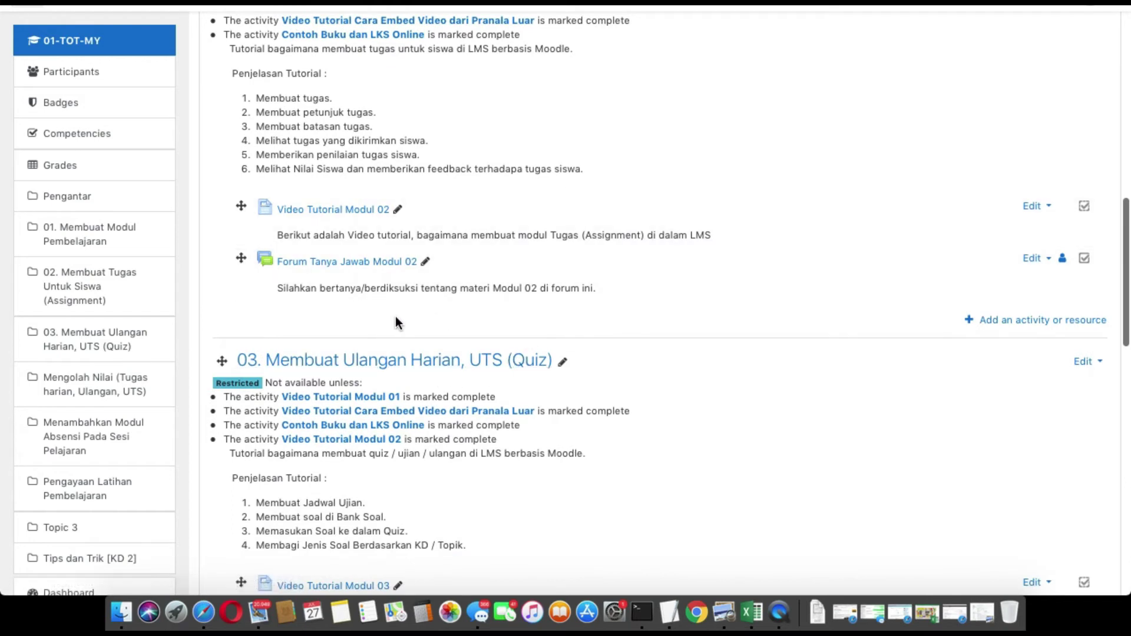
{"action": "scroll", "coordinate": [394, 317], "scroll_direction": "down", "scroll_amount": 2}
{"action": "scroll", "coordinate": [349, 337], "scroll_direction": "down", "scroll_amount": 2}
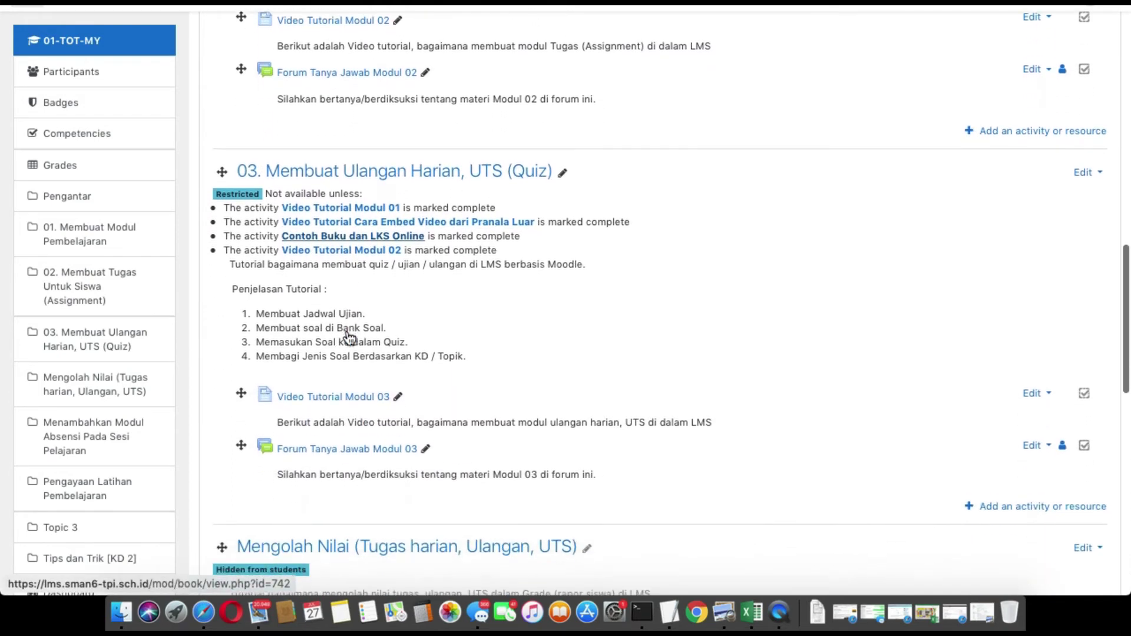
{"action": "scroll", "coordinate": [347, 337], "scroll_direction": "down", "scroll_amount": 1}
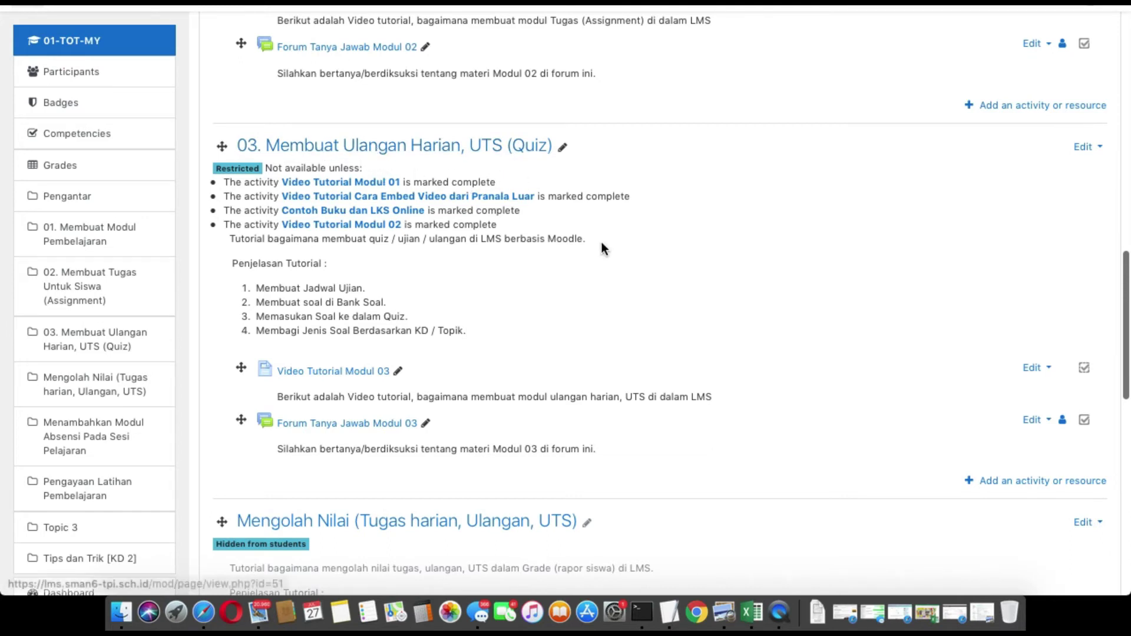
{"action": "scroll", "coordinate": [606, 250], "scroll_direction": "down", "scroll_amount": 2}
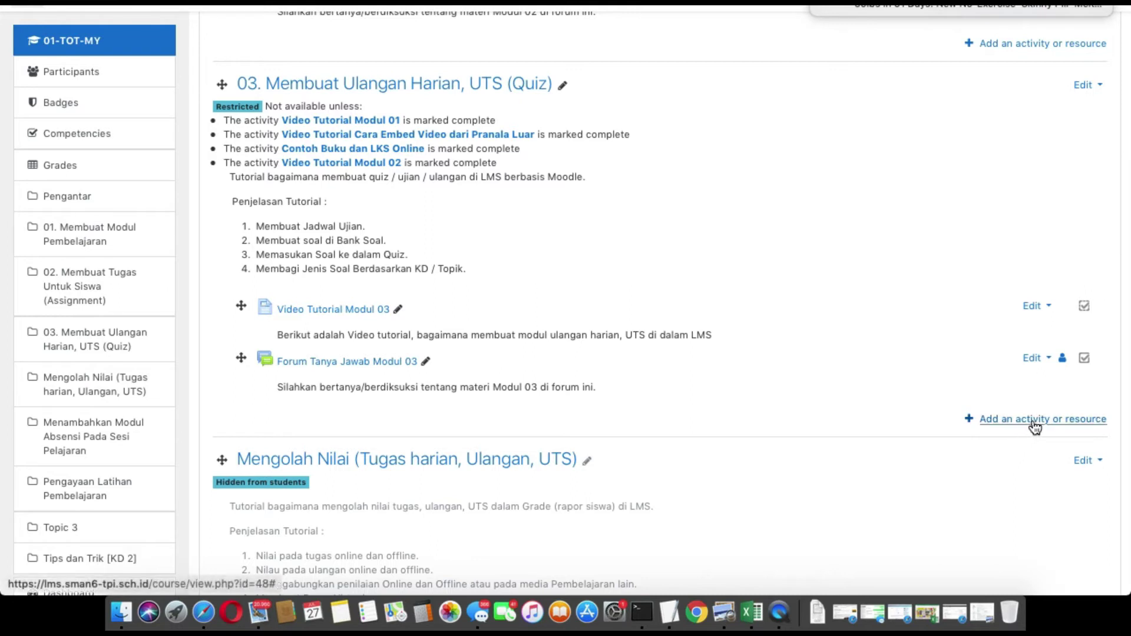
Step: Quit the Mail app
{"action": "right_click", "coordinate": [261, 619]}
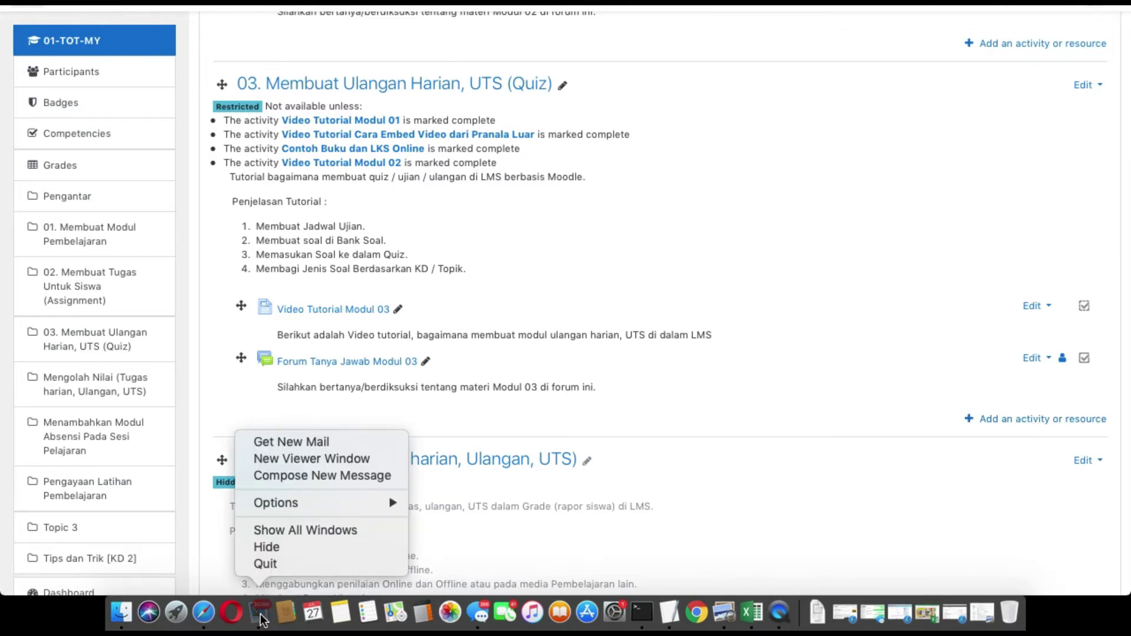
{"action": "left_click", "coordinate": [290, 566]}
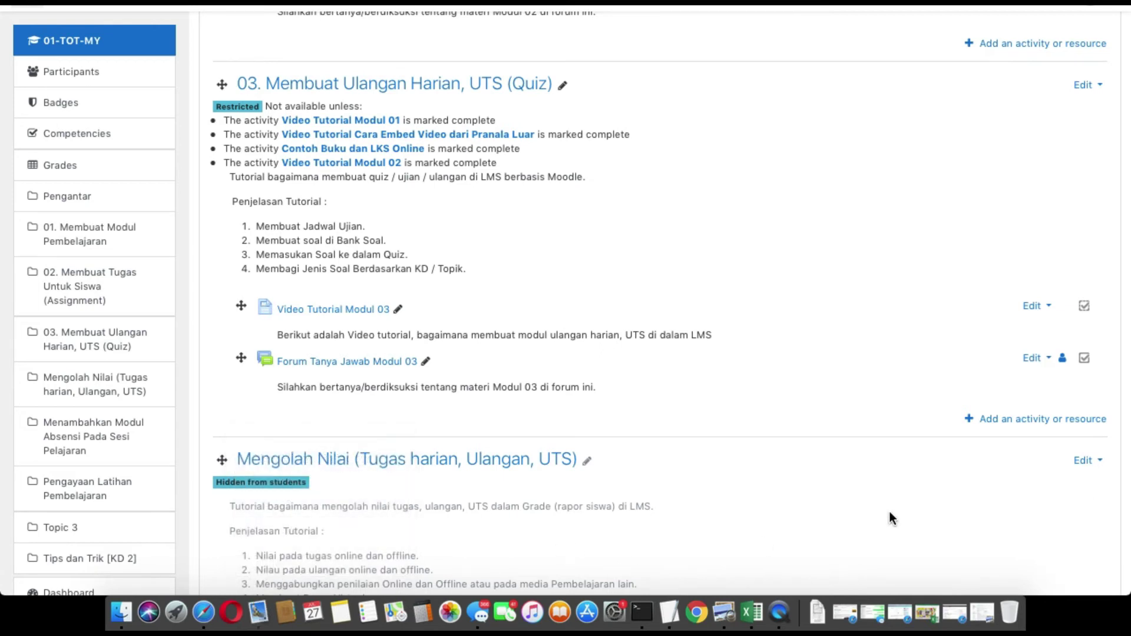
Step: Add a Game - Crossword activity to the section 03. Membuat Ulangan Harian, UTS (Quiz)
{"action": "left_click", "coordinate": [1013, 420]}
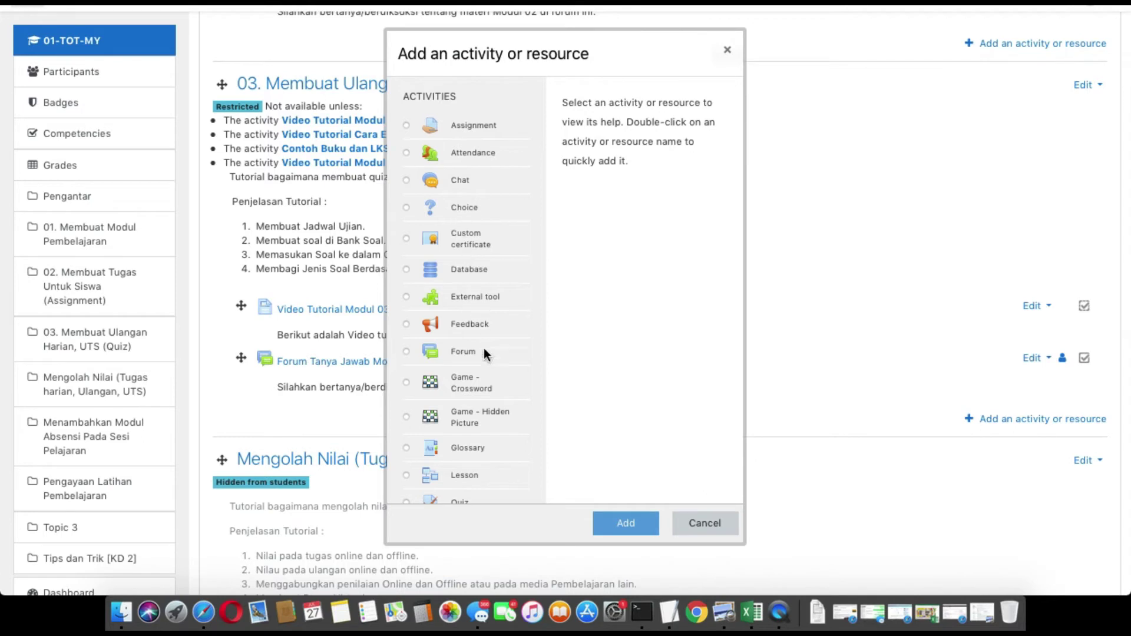
{"action": "left_click", "coordinate": [460, 379]}
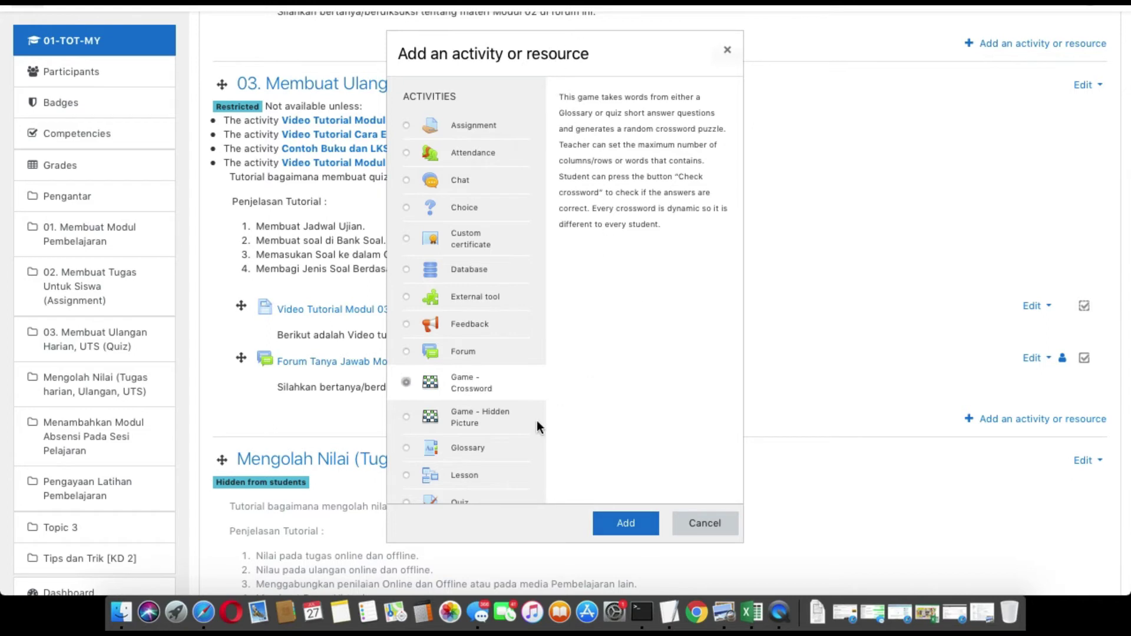
{"action": "left_click", "coordinate": [616, 520]}
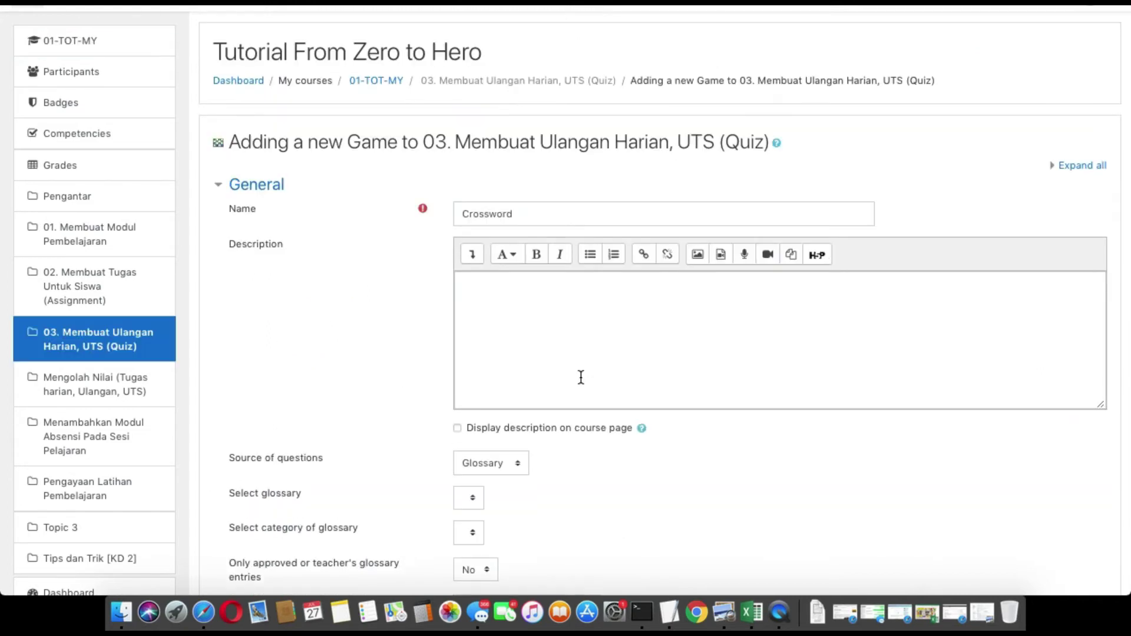
Step: Name the game "Quis 1 Modul 3" and enter "Kuis 1, Modul 3" as its description
{"action": "double_click", "coordinate": [493, 216]}
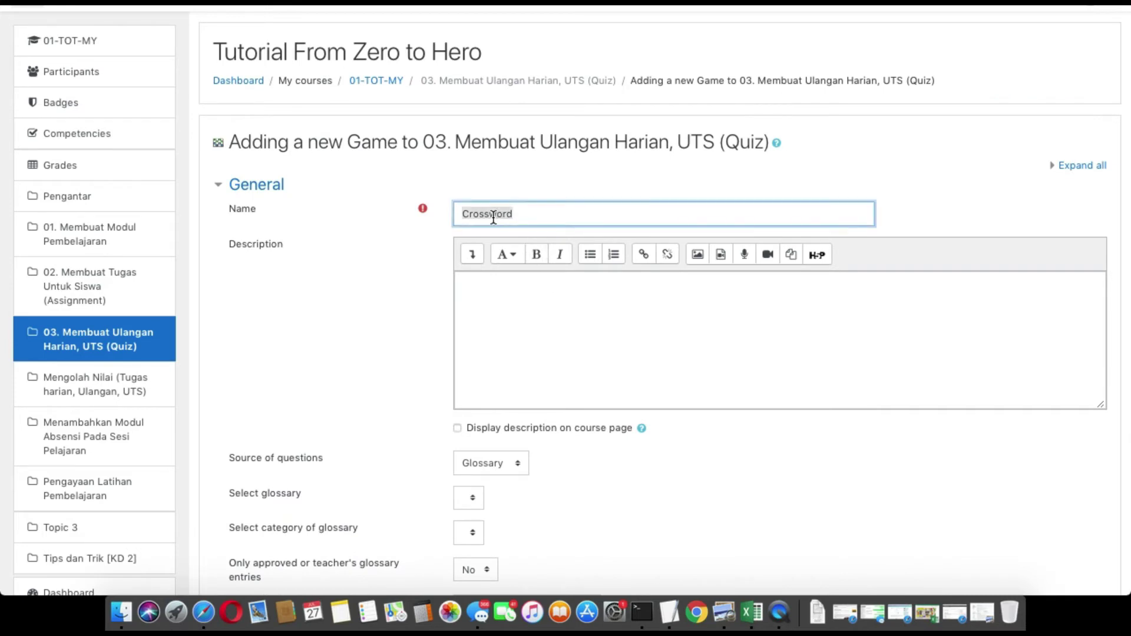
{"action": "type", "text": "Quis 1 Modul 3"}
{"action": "left_click", "coordinate": [482, 297]}
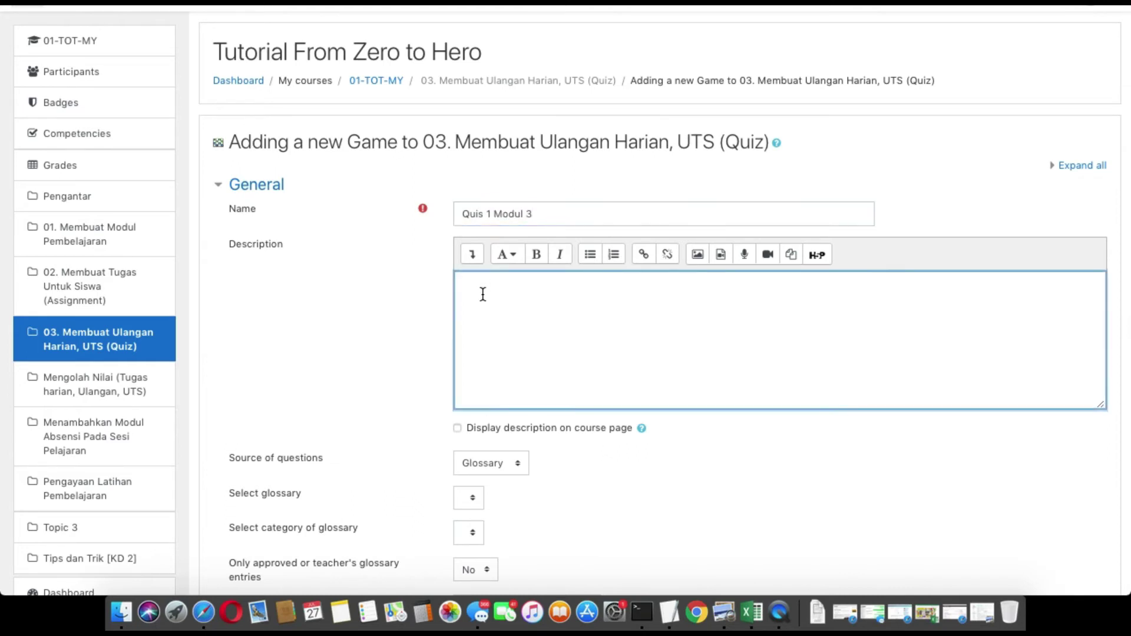
{"action": "type", "text": "Quiz"}
{"action": "key", "text": "BackSpace"}
{"action": "key", "text": "BackSpace"}
{"action": "key", "text": "BackSpace"}
{"action": "key", "text": "BackSpace"}
{"action": "type", "text": "Kuis 1, Modul 3"}
Step: Correct the first word of the game's name to "Kuis", matching the description
{"action": "double_click", "coordinate": [471, 287]}
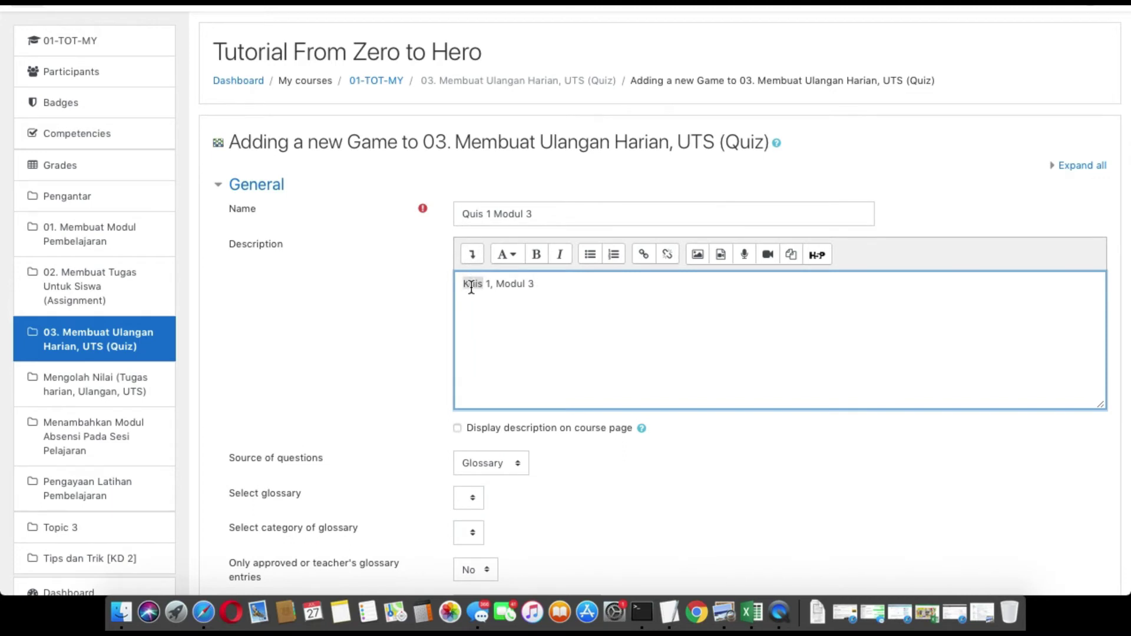
{"action": "double_click", "coordinate": [472, 215]}
{"action": "type", "text": "Kuis"}
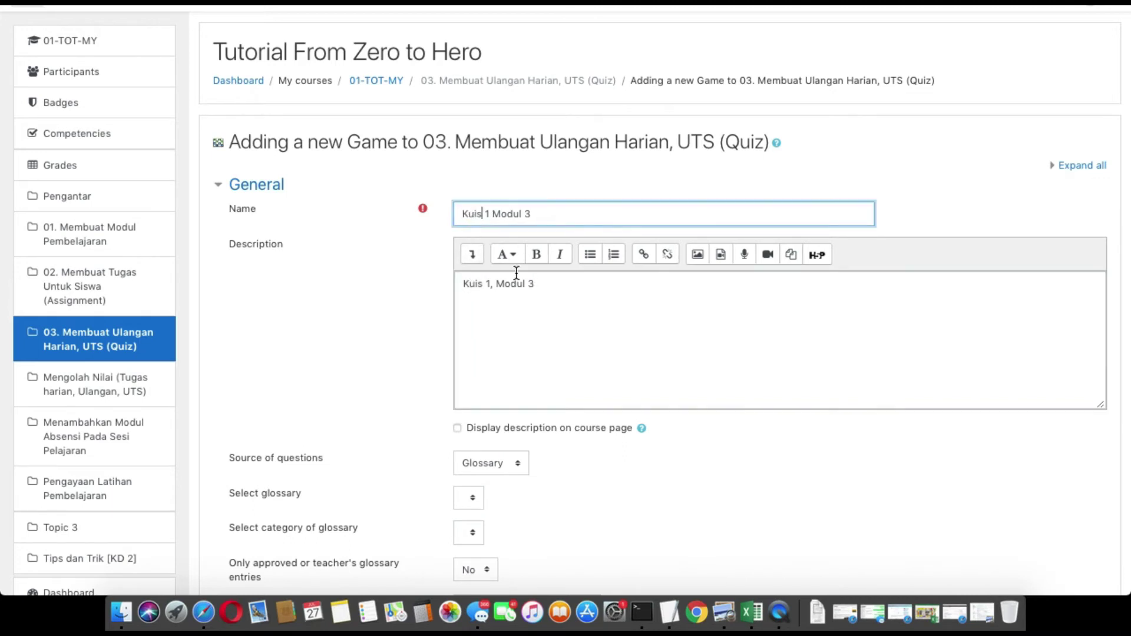
Step: Add "KKM = 70" as a separate line of the description and enable displaying the description on the course page
{"action": "left_click", "coordinate": [528, 294]}
{"action": "scroll", "coordinate": [528, 316], "scroll_direction": "down", "scroll_amount": 2}
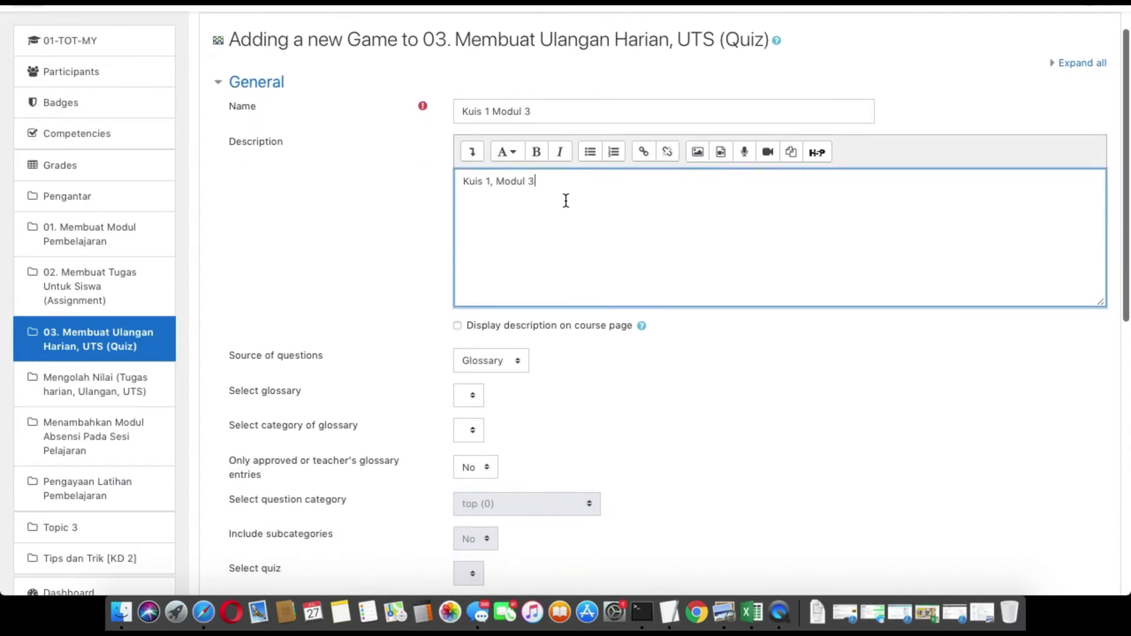
{"action": "type", "text": ", KKM = 70"}
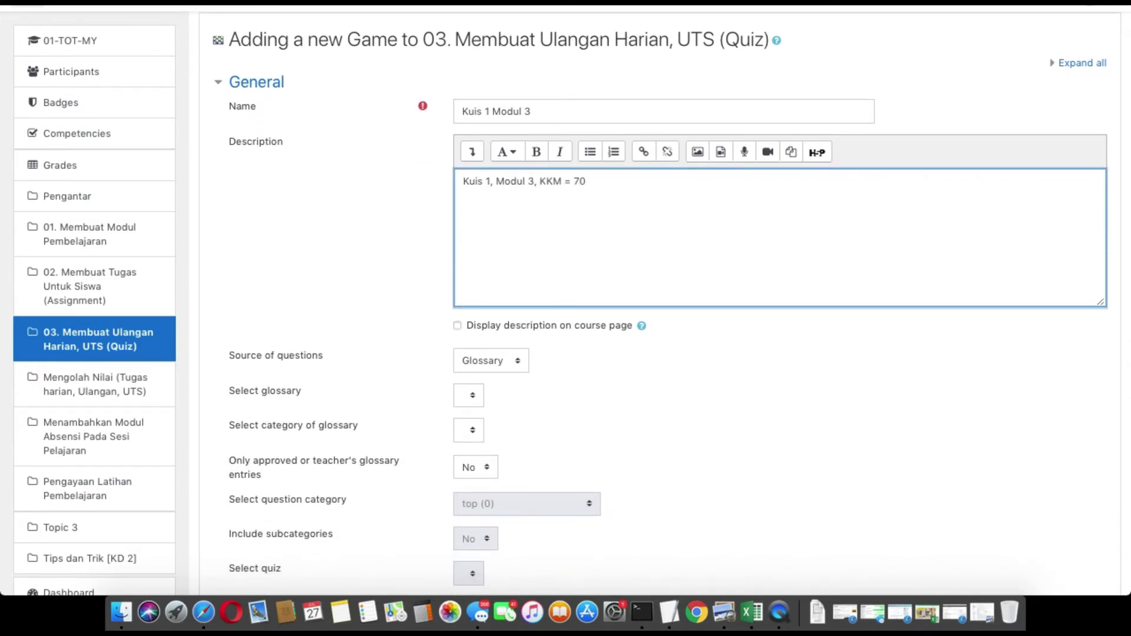
{"action": "left_click", "coordinate": [539, 181]}
{"action": "key", "text": "Return"}
{"action": "left_click", "coordinate": [556, 182]}
{"action": "key", "text": "BackSpace"}
{"action": "scroll", "coordinate": [494, 306], "scroll_direction": "down", "scroll_amount": 2}
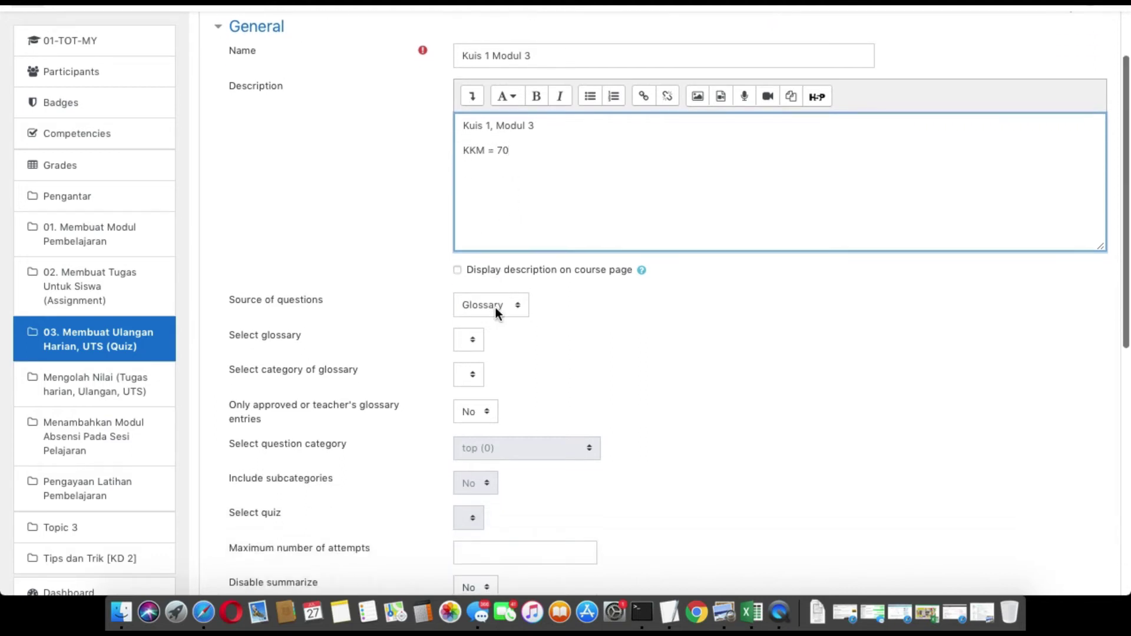
{"action": "left_click", "coordinate": [457, 272]}
Step: Set the game's source of questions to Questions
{"action": "scroll", "coordinate": [589, 327], "scroll_direction": "down", "scroll_amount": 3}
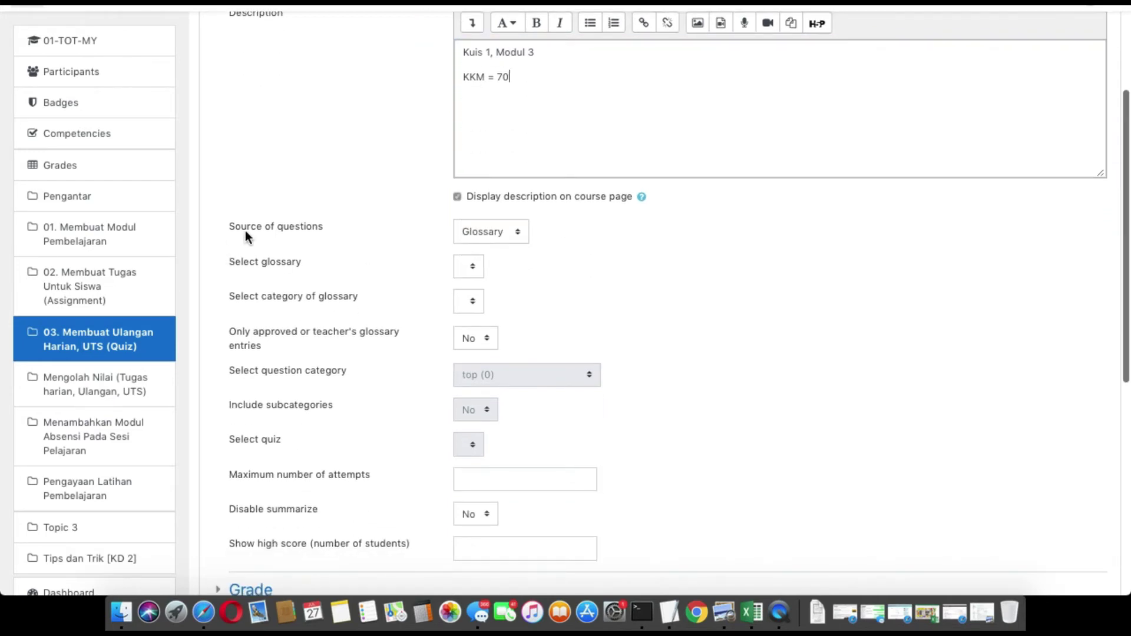
{"action": "left_click", "coordinate": [235, 225]}
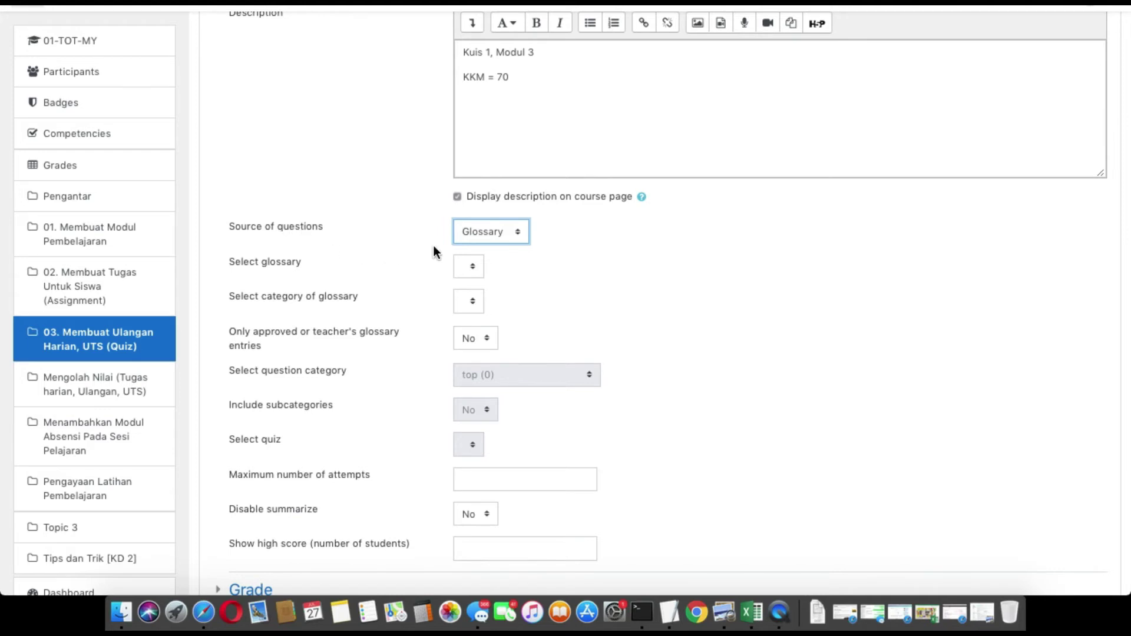
{"action": "left_click", "coordinate": [495, 232]}
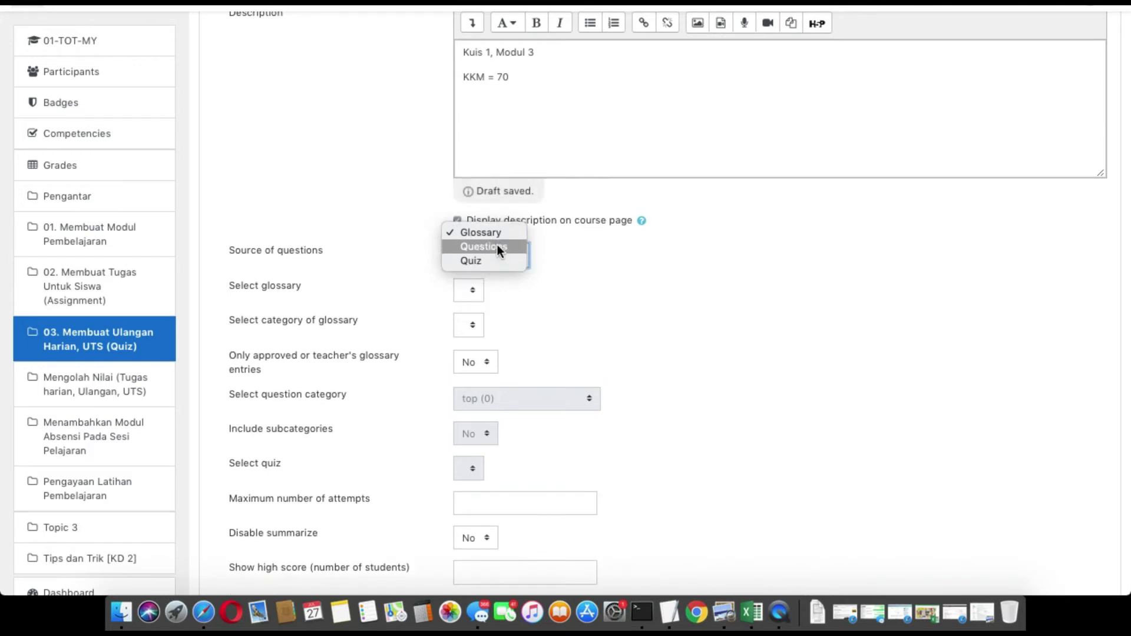
{"action": "left_click", "coordinate": [497, 246]}
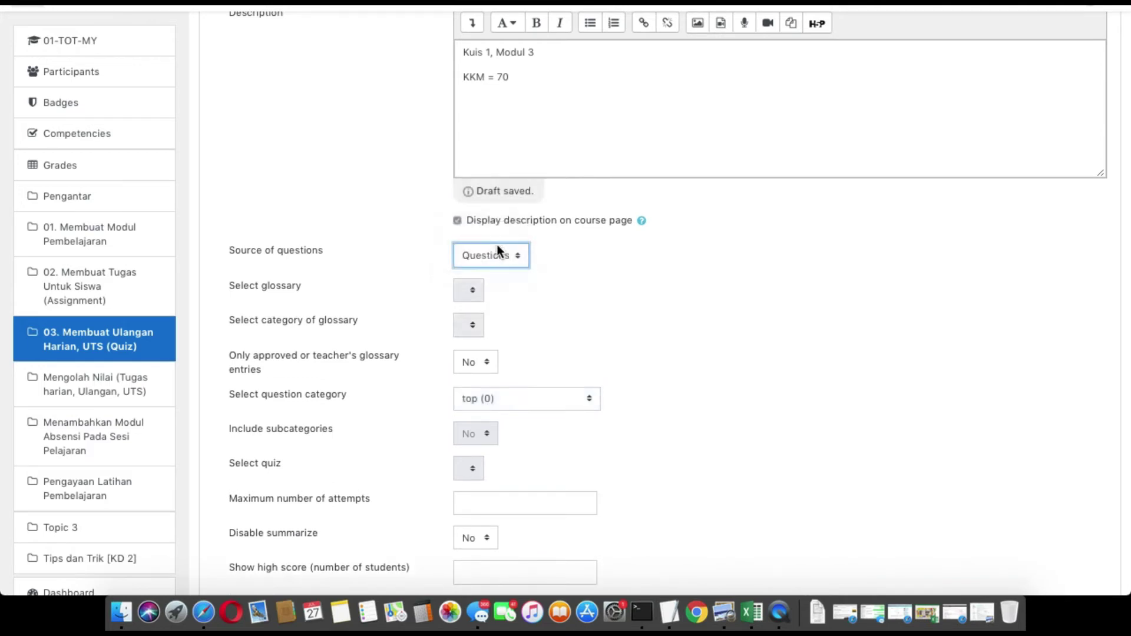
Step: Select "Esai Pendek" as the question category for the crossword game
{"action": "scroll", "coordinate": [562, 296], "scroll_direction": "down", "scroll_amount": 4}
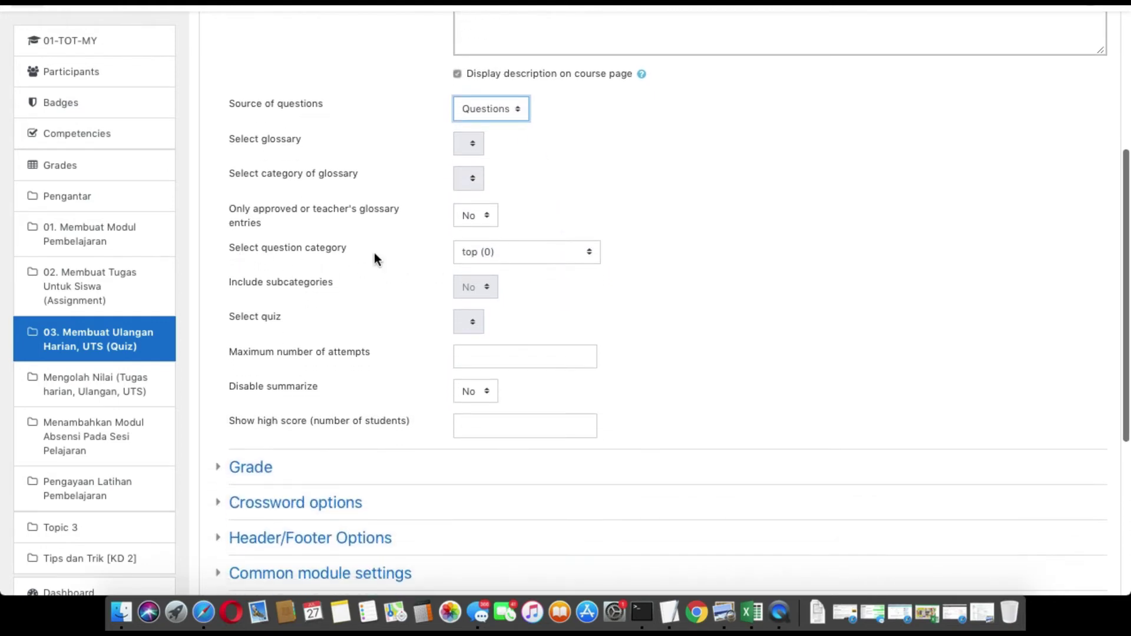
{"action": "left_click", "coordinate": [556, 252]}
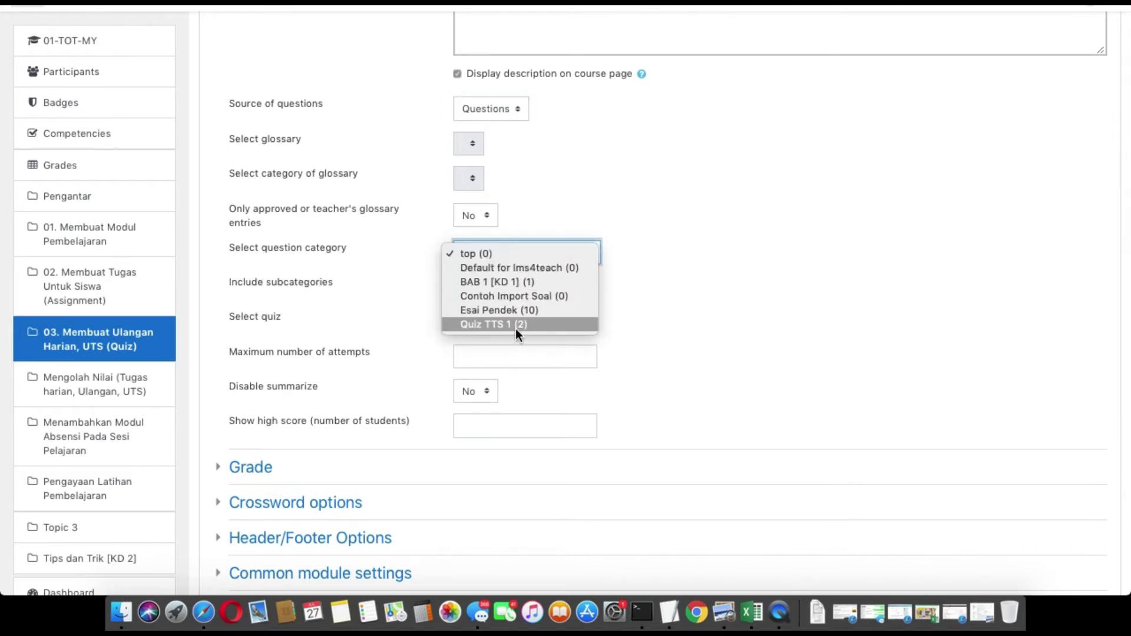
{"action": "left_click", "coordinate": [550, 310]}
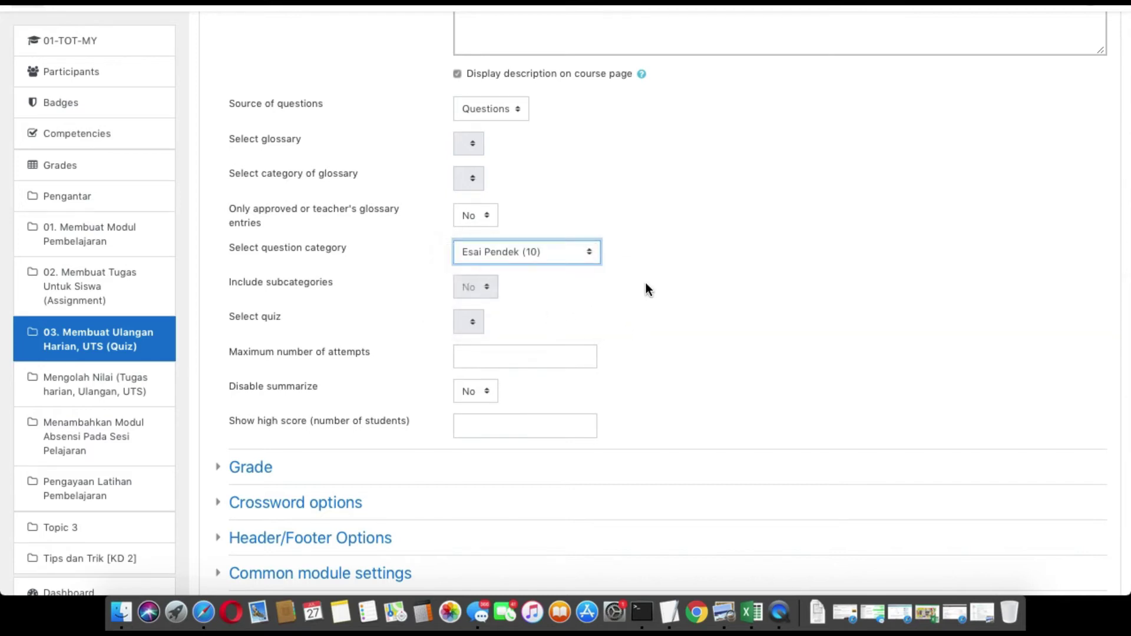
Step: Set the maximum number of attempts to 1 and set Disable summarize to Yes
{"action": "scroll", "coordinate": [670, 286], "scroll_direction": "down", "scroll_amount": 3}
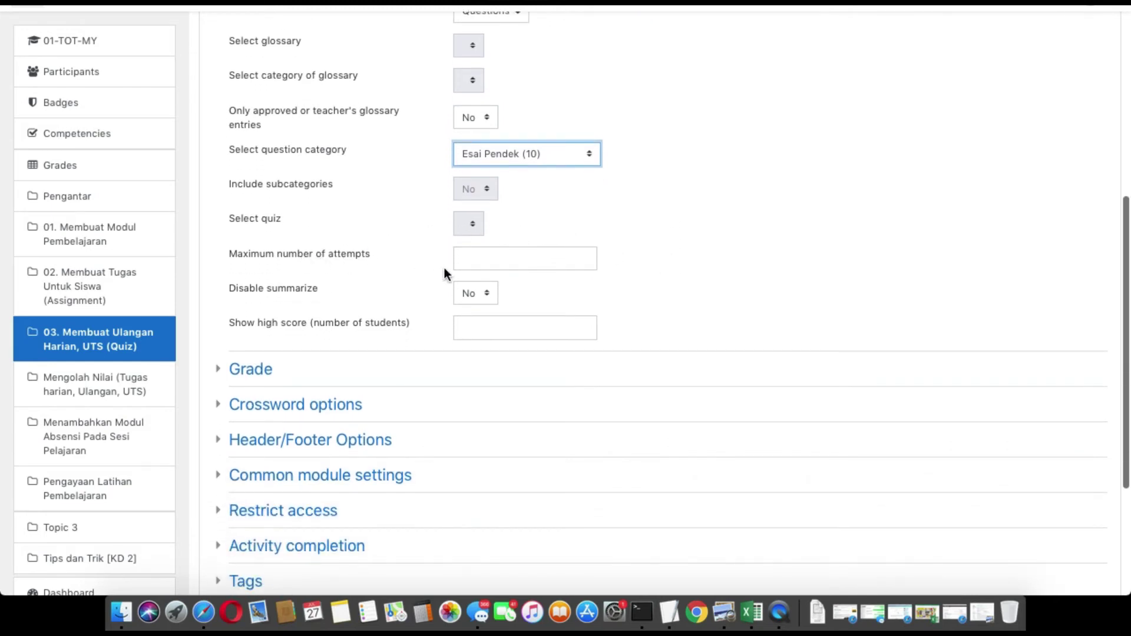
{"action": "left_click", "coordinate": [468, 260]}
{"action": "type", "text": "1"}
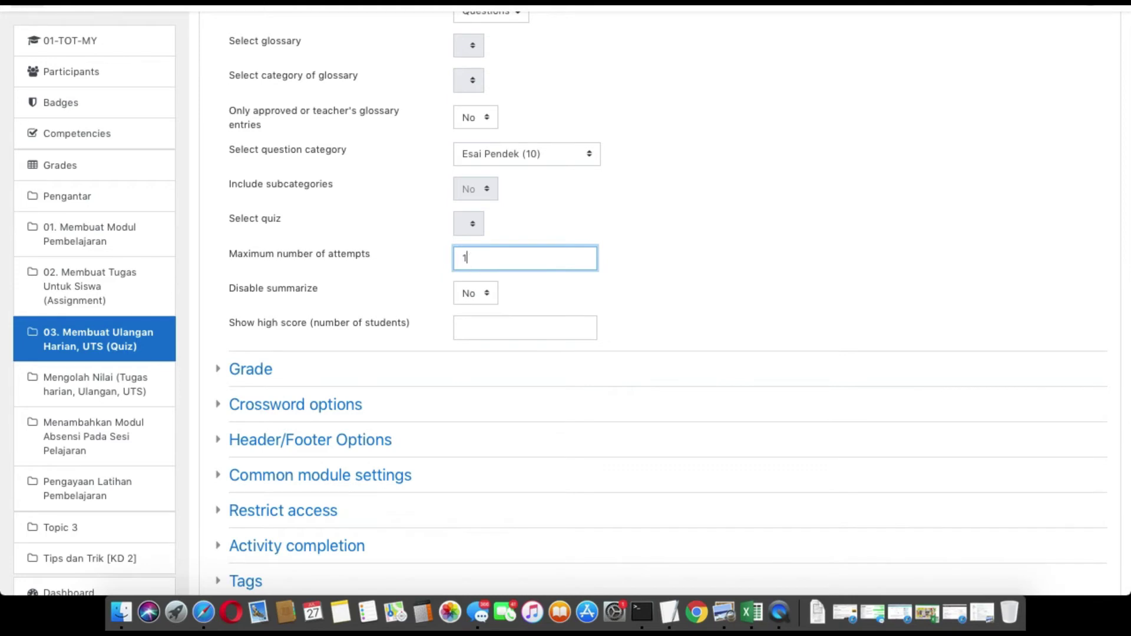
{"action": "left_click", "coordinate": [673, 255]}
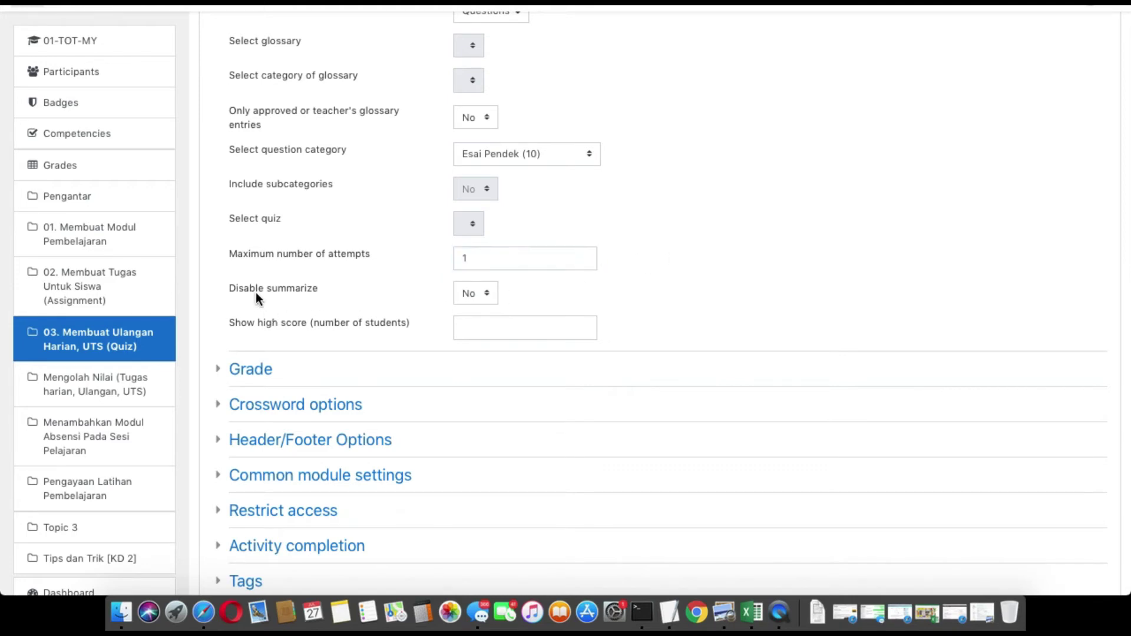
{"action": "left_click", "coordinate": [476, 293]}
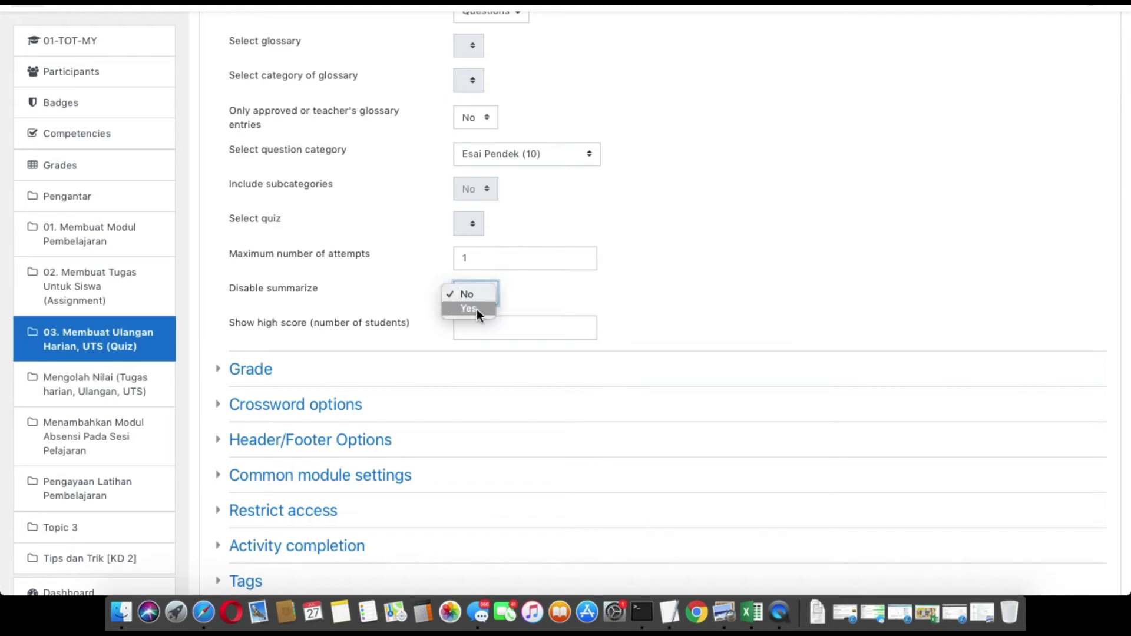
{"action": "left_click", "coordinate": [476, 308]}
Step: Set the game's grade to pass to 70 in the Grade settings
{"action": "scroll", "coordinate": [531, 298], "scroll_direction": "down", "scroll_amount": 3}
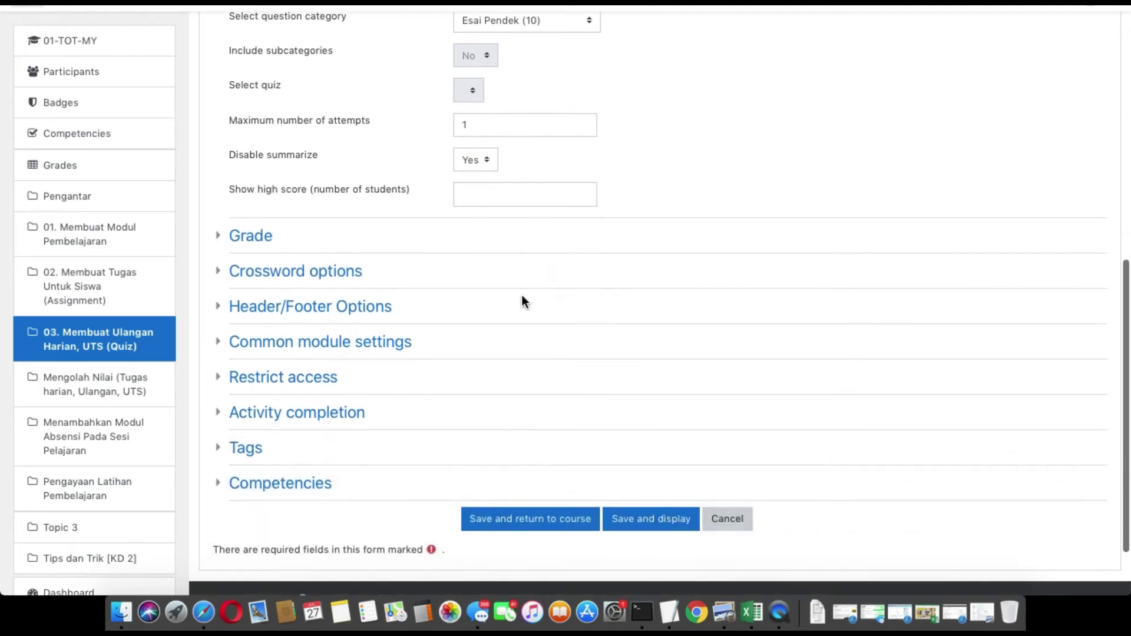
{"action": "left_click", "coordinate": [221, 239]}
{"action": "scroll", "coordinate": [310, 241], "scroll_direction": "down", "scroll_amount": 1}
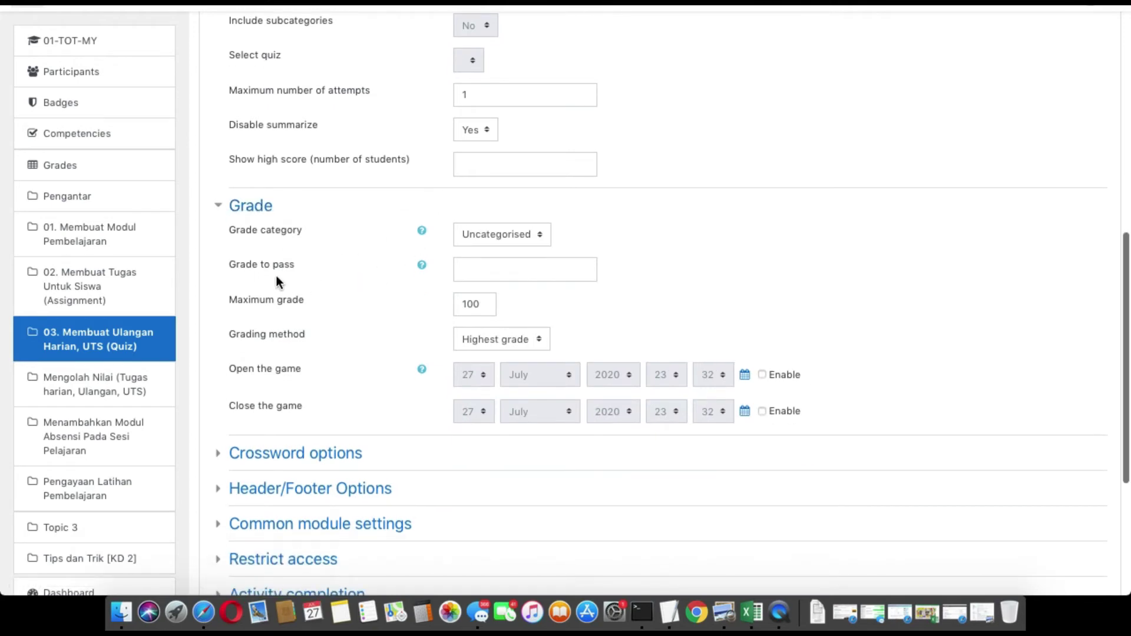
{"action": "left_click", "coordinate": [477, 266]}
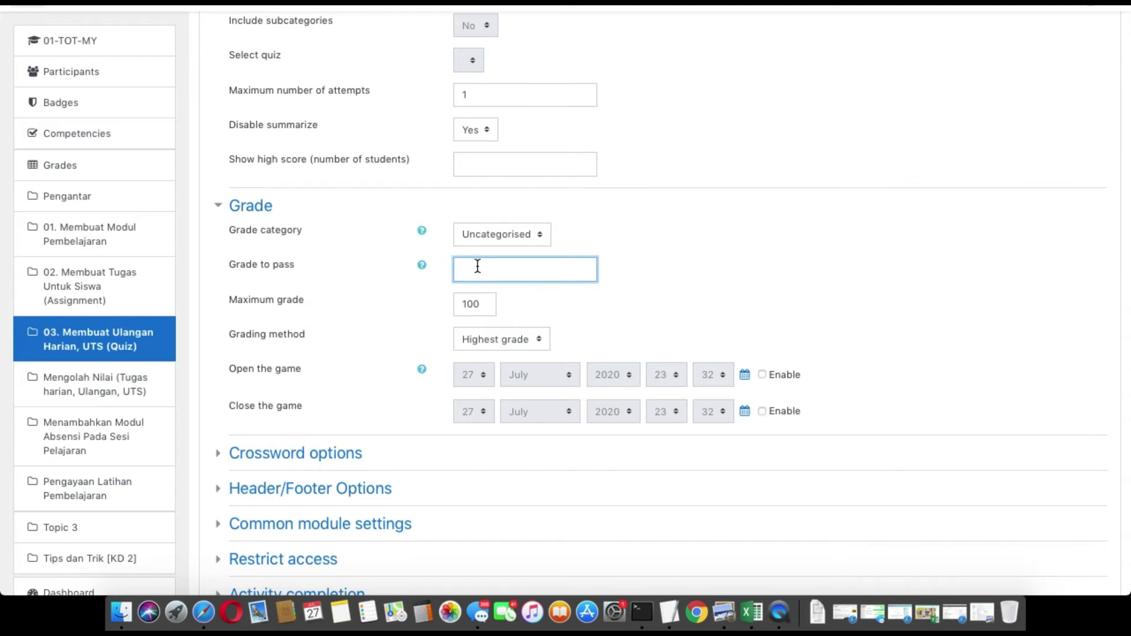
{"action": "type", "text": "70"}
{"action": "left_click", "coordinate": [466, 303]}
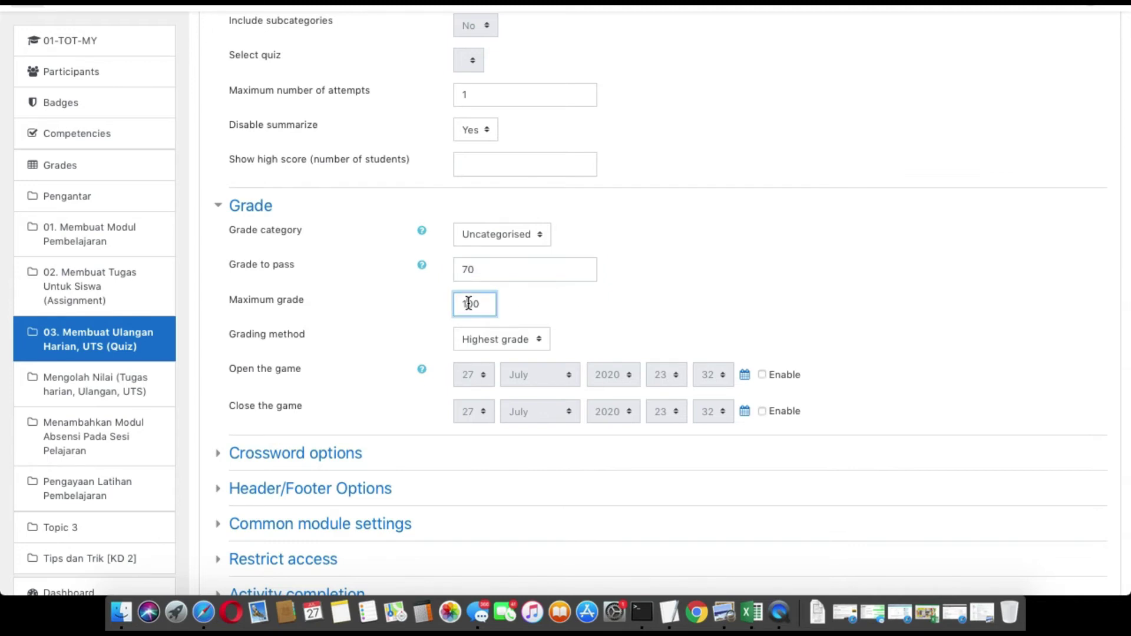
{"action": "left_click", "coordinate": [582, 311]}
Step: Enable the game's opening date and set it to 28 July 2020 at 08:00
{"action": "scroll", "coordinate": [582, 311], "scroll_direction": "down", "scroll_amount": 5}
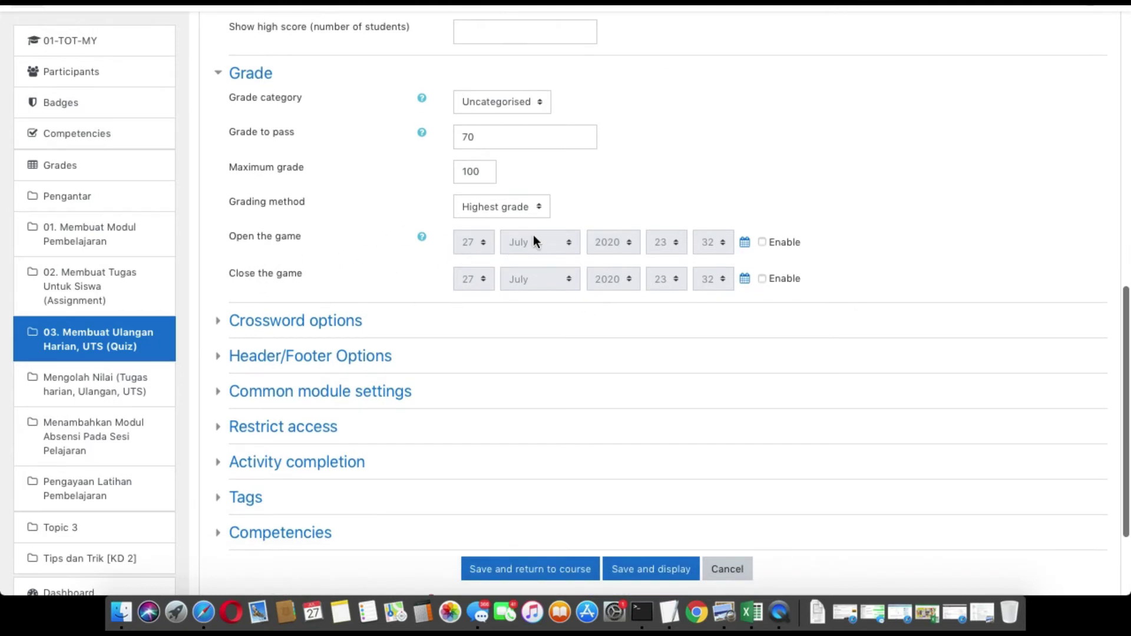
{"action": "left_click", "coordinate": [762, 241]}
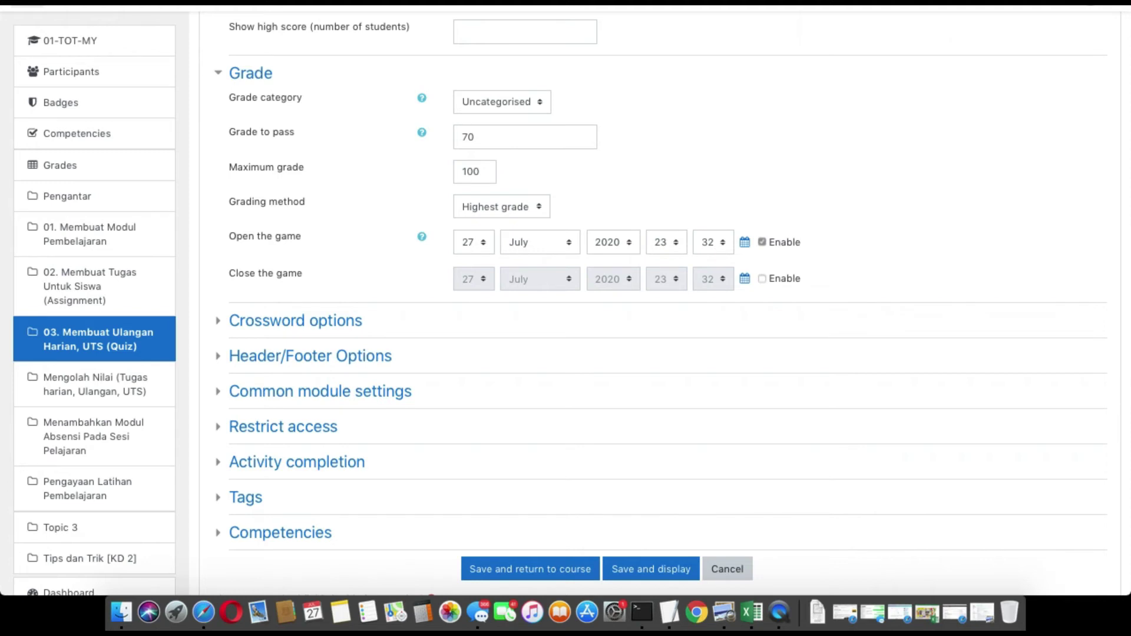
{"action": "left_click", "coordinate": [854, 2]}
{"action": "left_click", "coordinate": [913, 168]}
{"action": "left_click", "coordinate": [485, 246]}
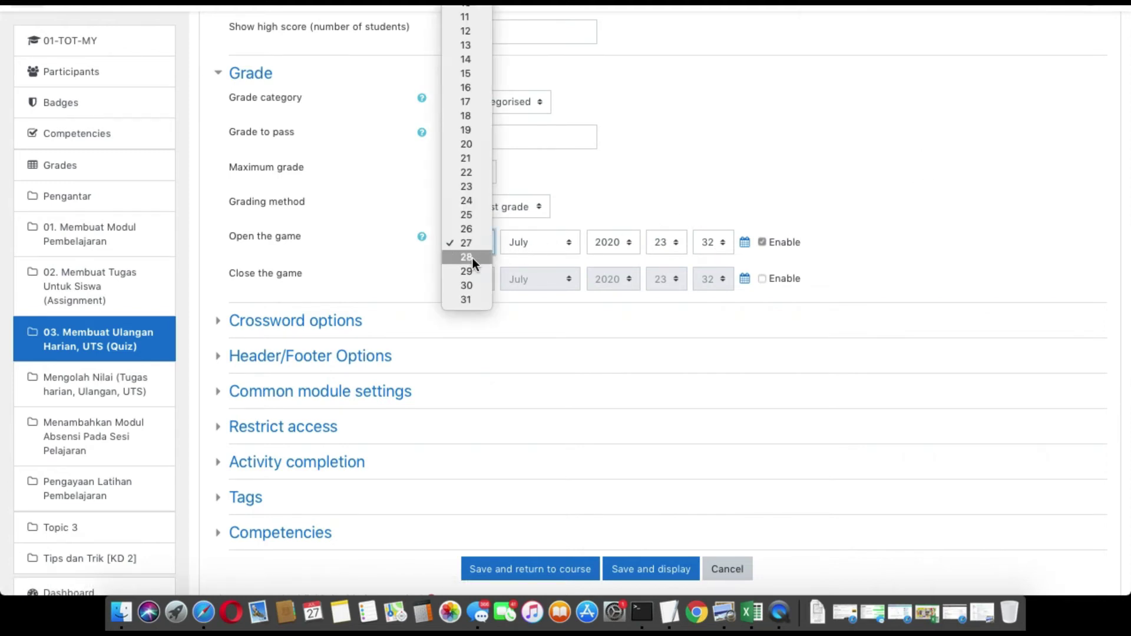
{"action": "left_click", "coordinate": [472, 256]}
{"action": "left_click", "coordinate": [667, 241]}
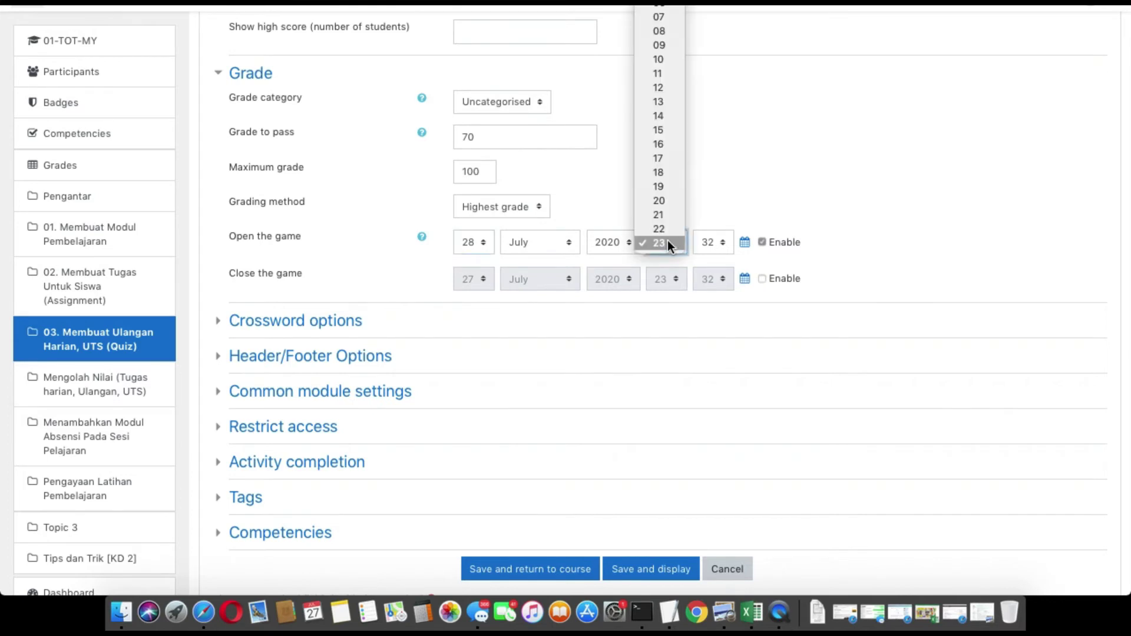
{"action": "scroll", "coordinate": [671, 200], "scroll_direction": "up", "scroll_amount": 2}
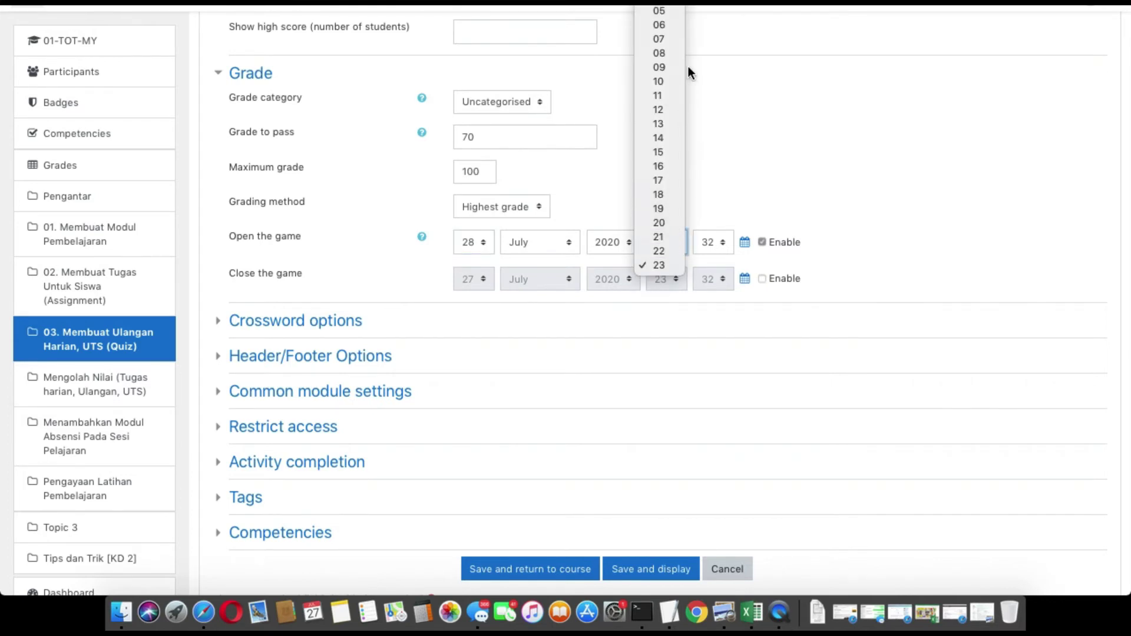
{"action": "left_click", "coordinate": [673, 49]}
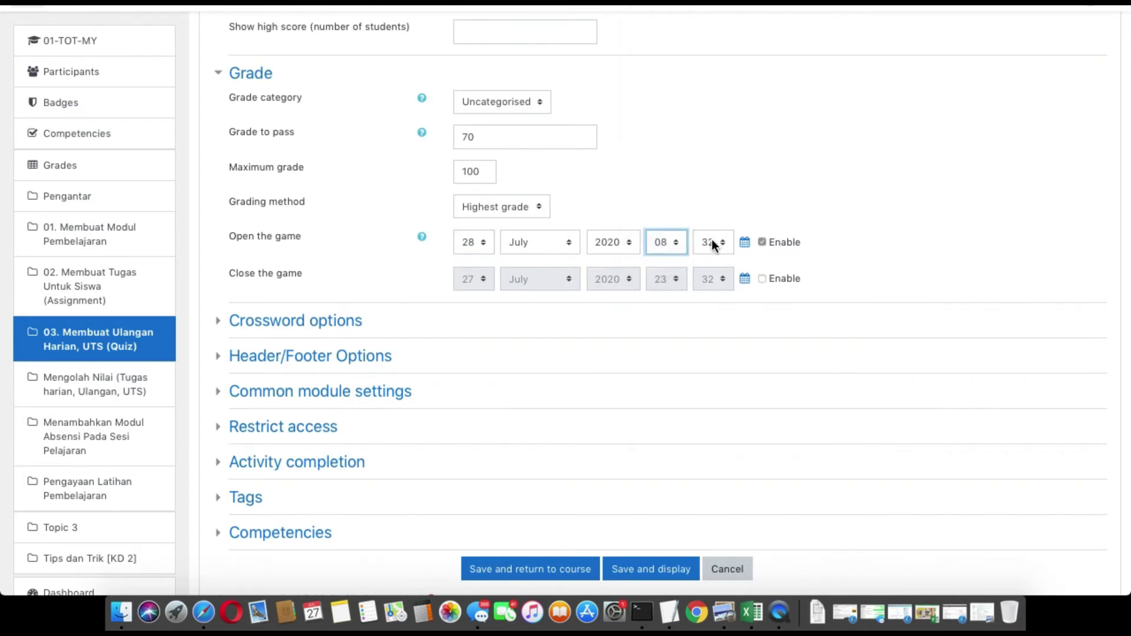
{"action": "left_click", "coordinate": [712, 240]}
{"action": "scroll", "coordinate": [712, 235], "scroll_direction": "up", "scroll_amount": 3}
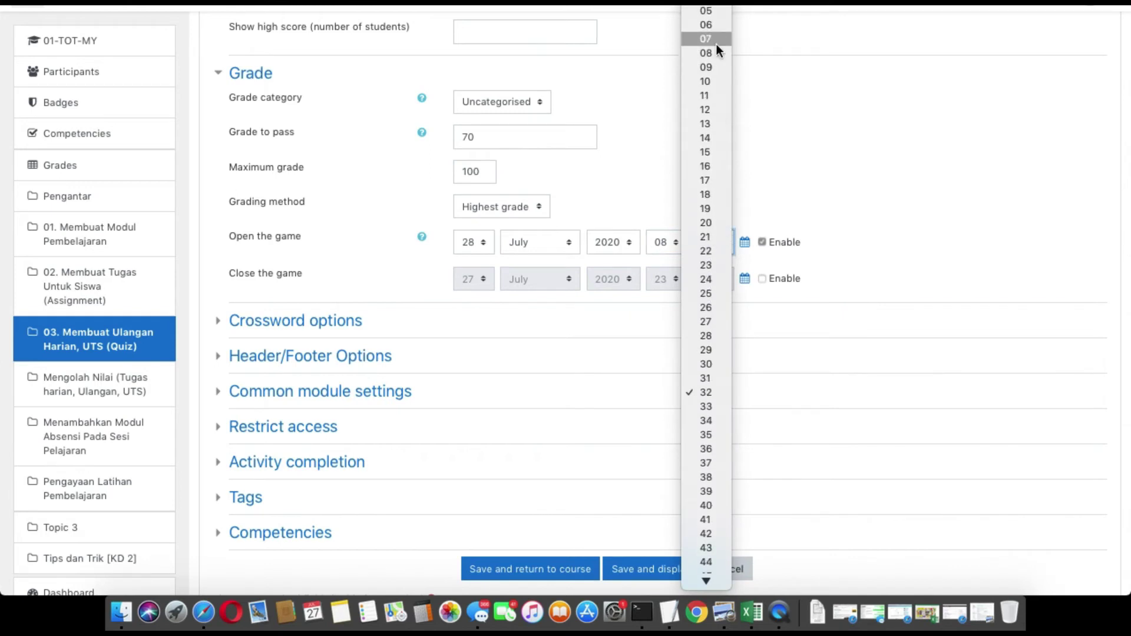
{"action": "left_click", "coordinate": [710, 11]}
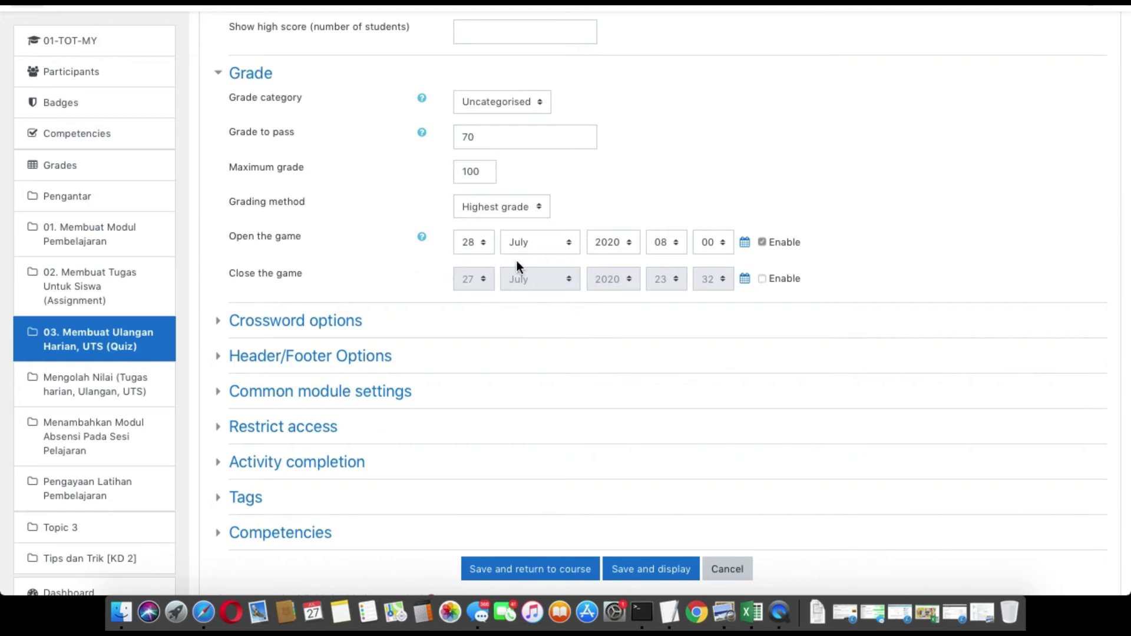
Step: Check the short answers in the Untitled.txt notes and set the crossword's minimum number of words to 4
{"action": "left_click", "coordinate": [223, 322]}
{"action": "scroll", "coordinate": [275, 325], "scroll_direction": "down", "scroll_amount": 5}
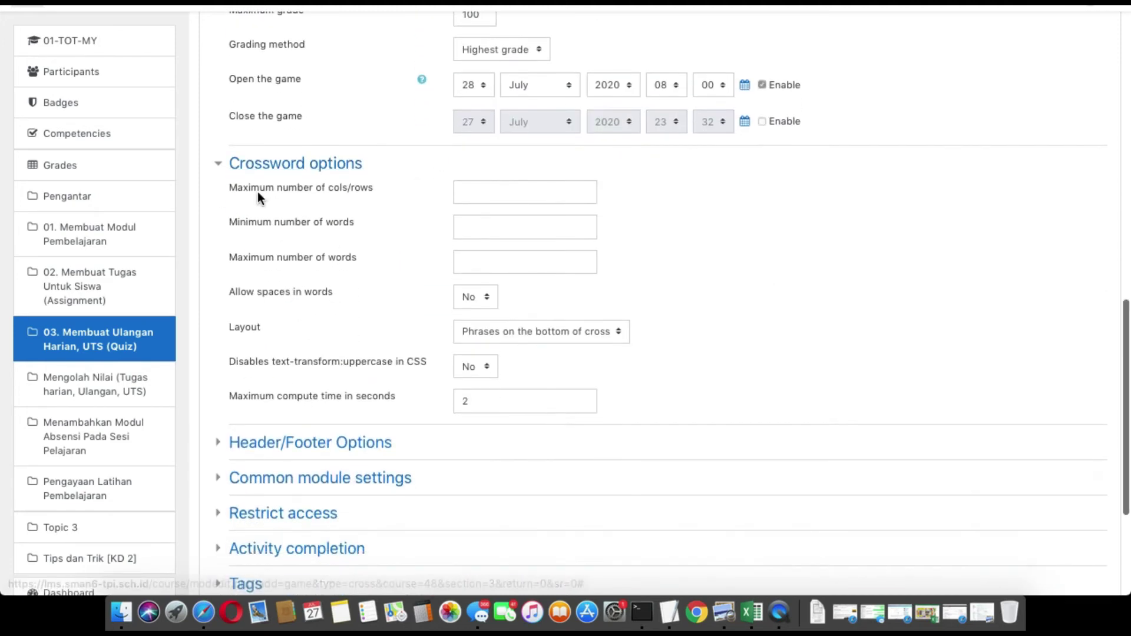
{"action": "left_click", "coordinate": [478, 193]}
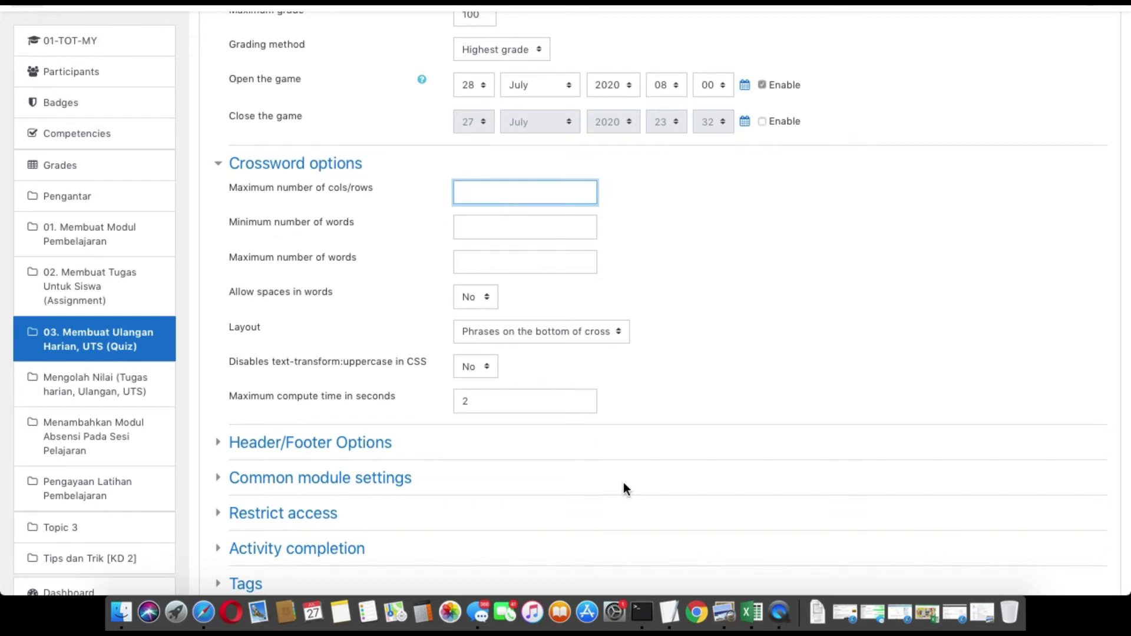
{"action": "left_click", "coordinate": [672, 612]}
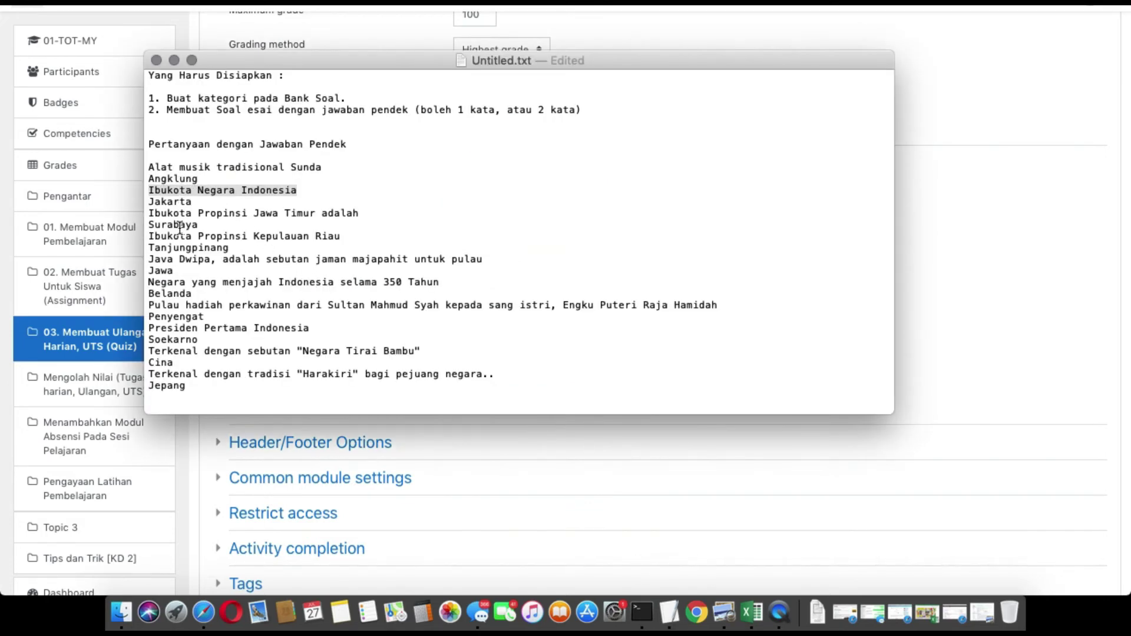
{"action": "double_click", "coordinate": [158, 363]}
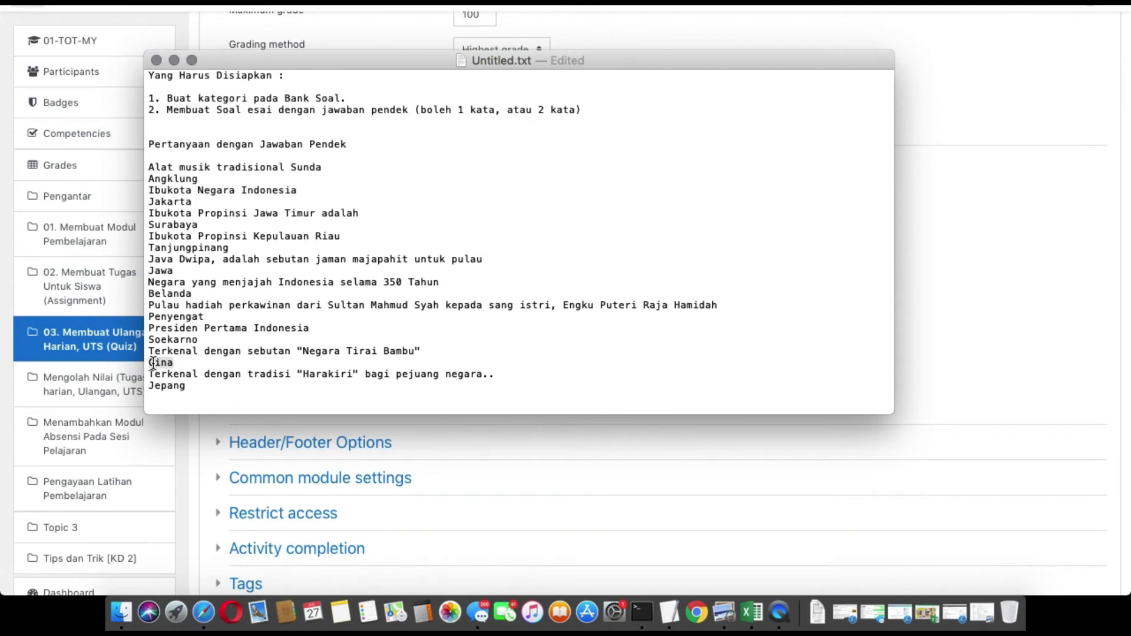
{"action": "left_click", "coordinate": [469, 425]}
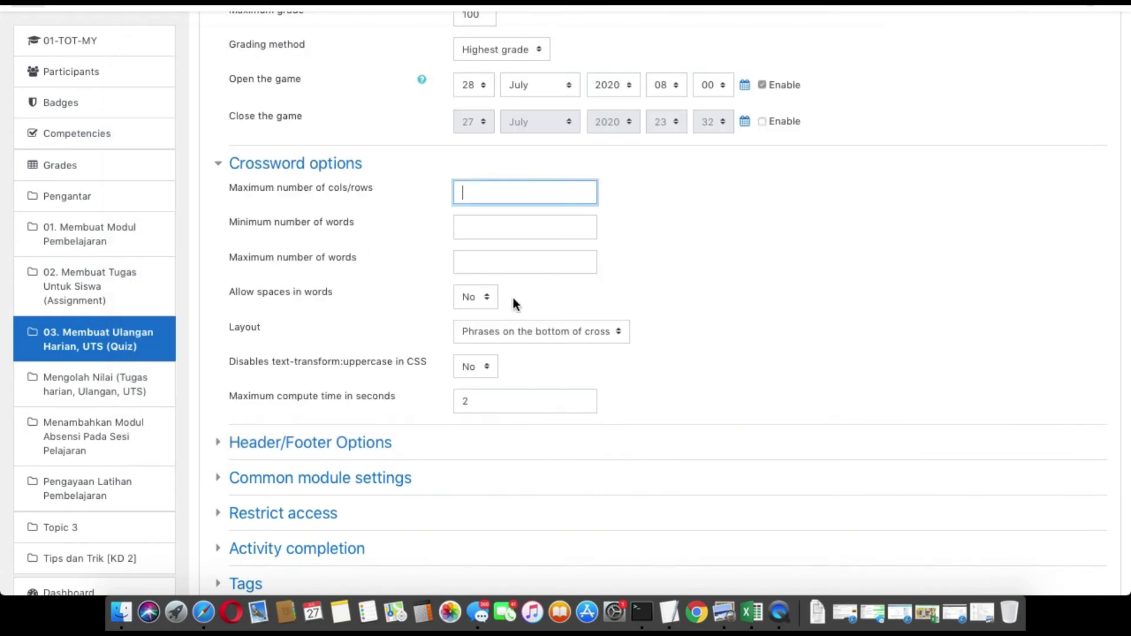
{"action": "left_click", "coordinate": [510, 227]}
{"action": "type", "text": "4"}
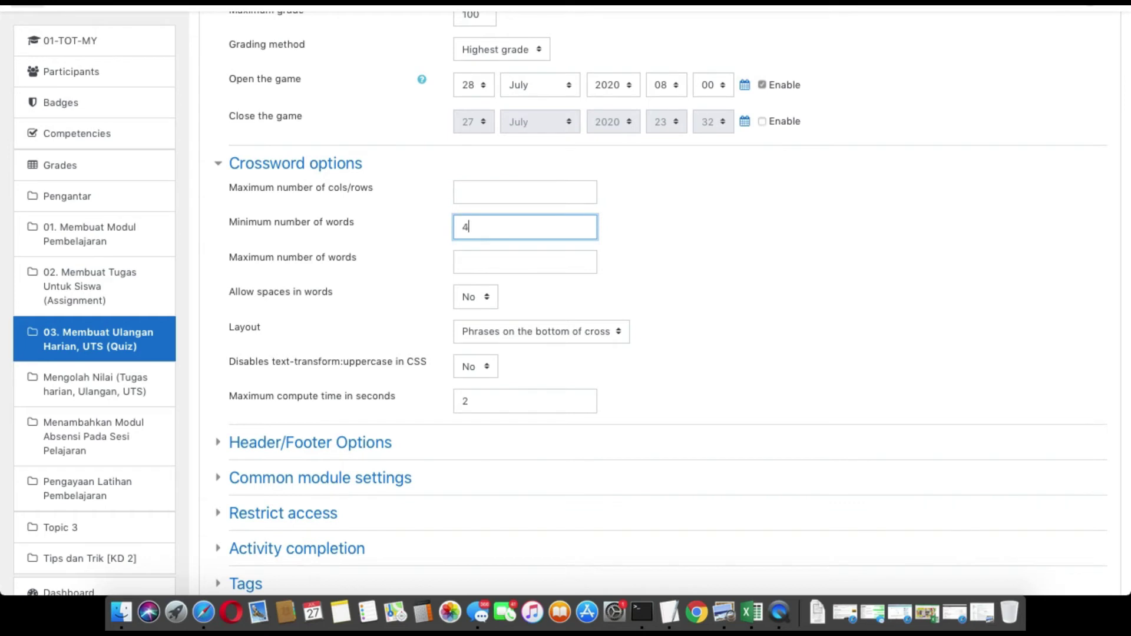
Step: Check the longest answer in the Untitled.txt notes and set the crossword's maximum number of words to 12
{"action": "left_click", "coordinate": [485, 262]}
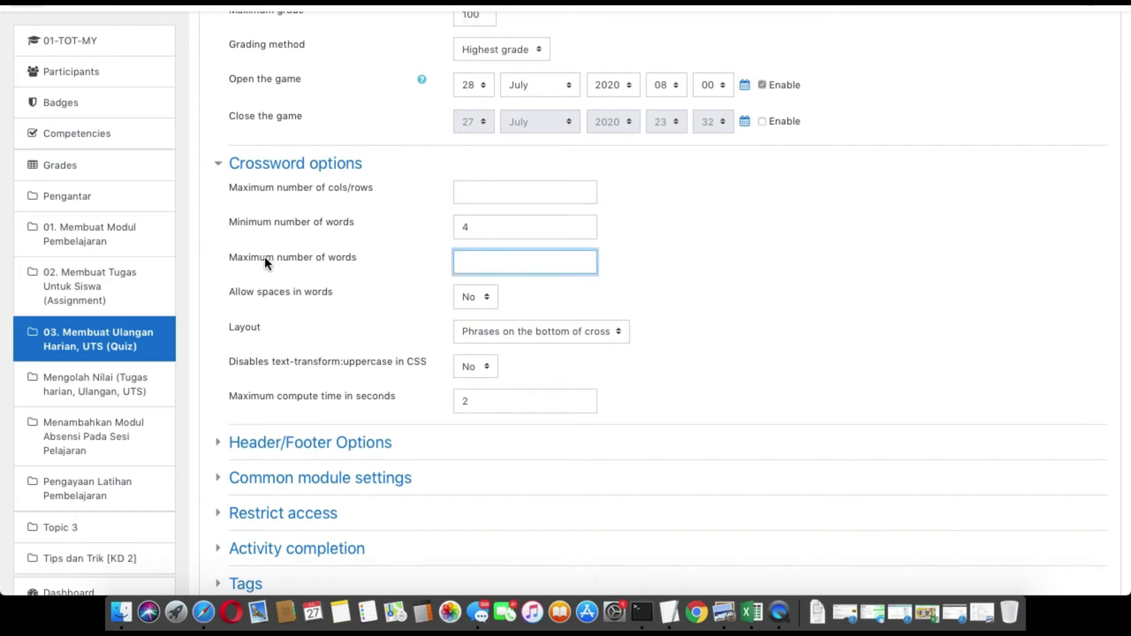
{"action": "left_click", "coordinate": [666, 620]}
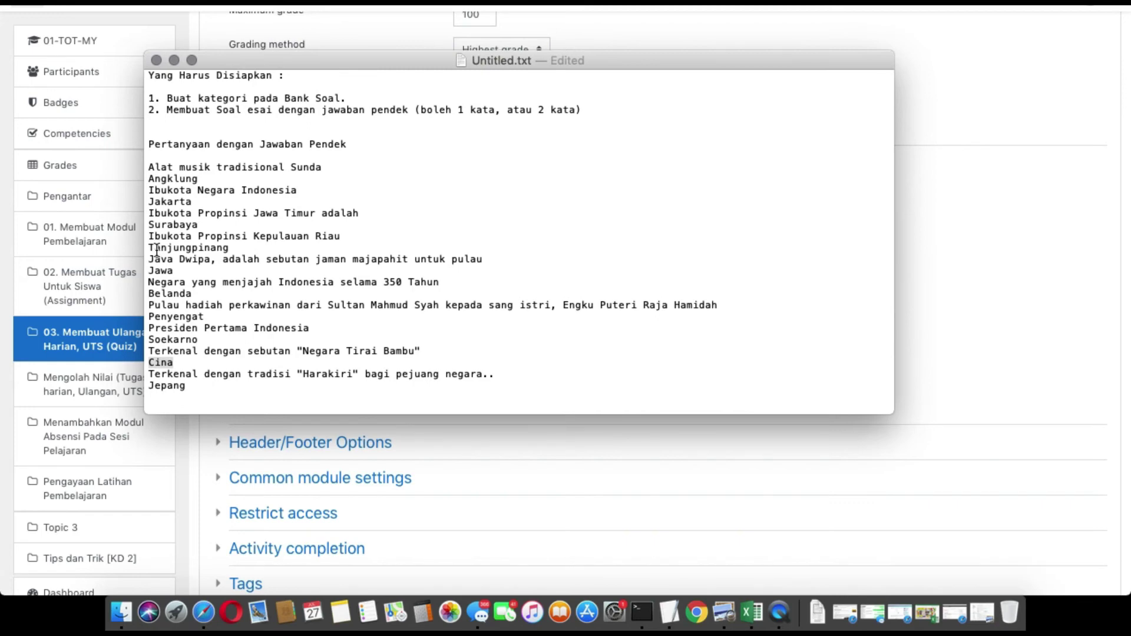
{"action": "double_click", "coordinate": [237, 248]}
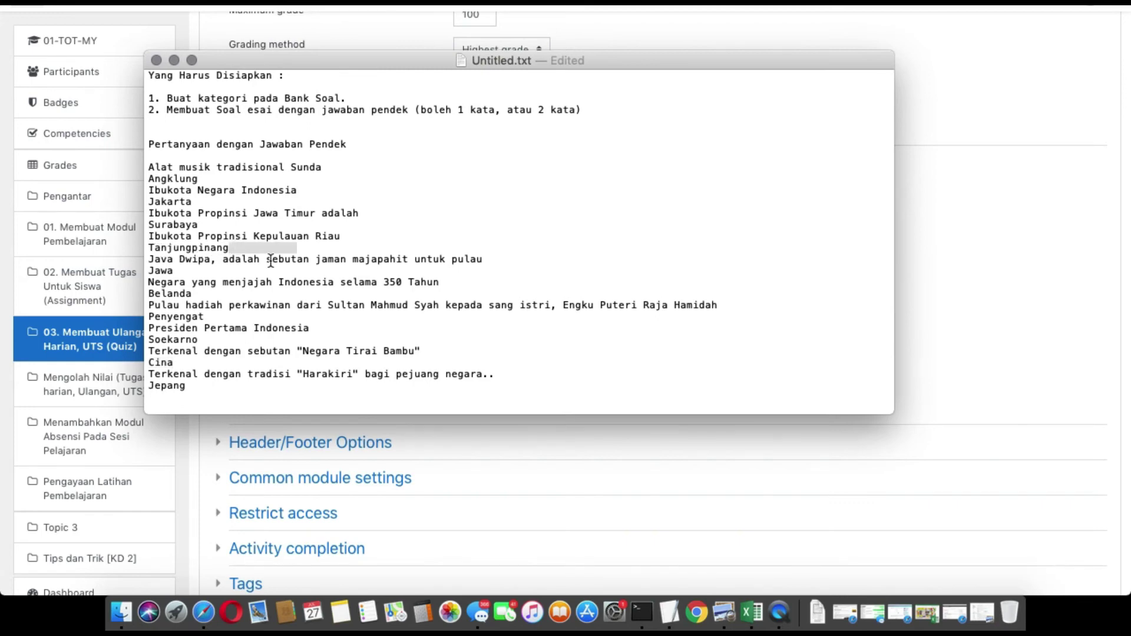
{"action": "left_click", "coordinate": [555, 451]}
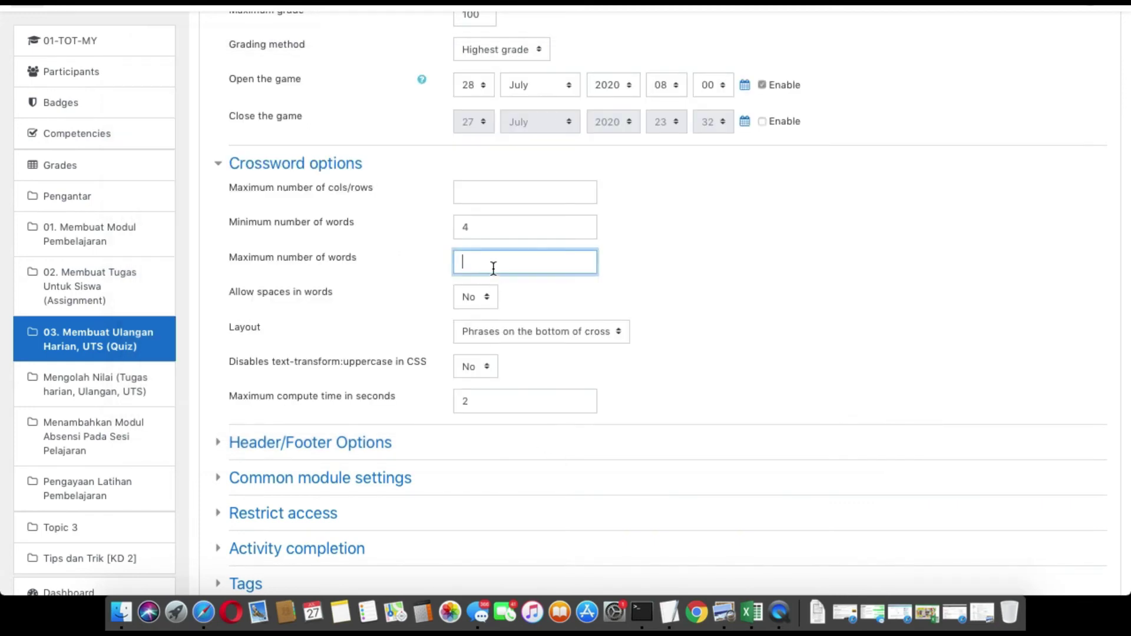
{"action": "type", "text": "12"}
{"action": "left_click", "coordinate": [537, 298]}
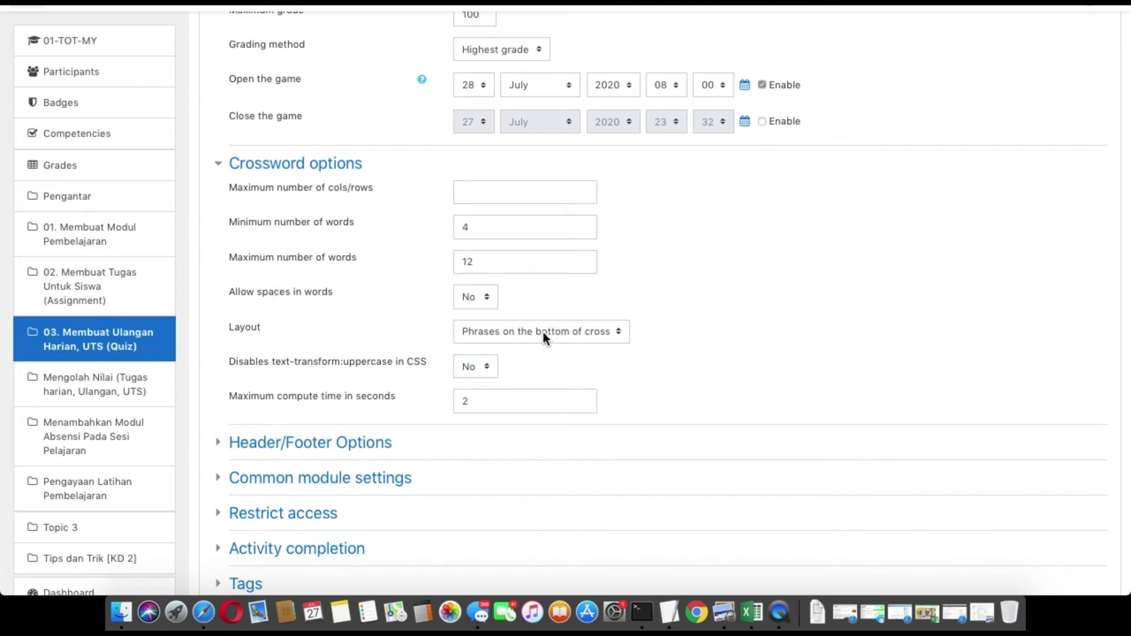
Step: Review the layout choices for placing the crossword phrases, without changing the selection
{"action": "left_click", "coordinate": [525, 333]}
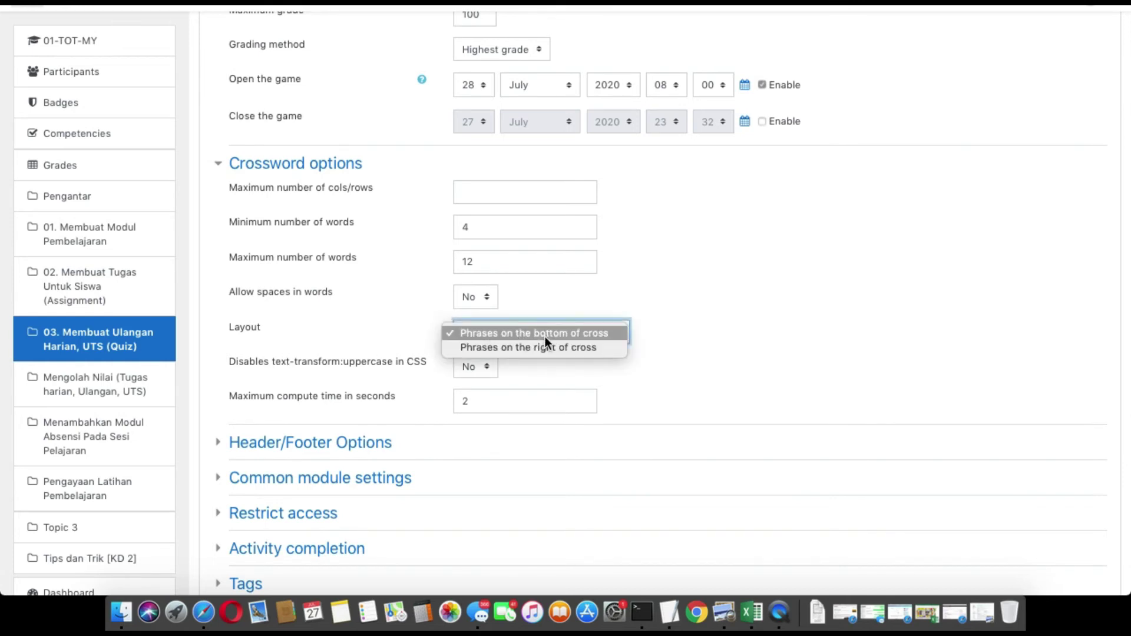
{"action": "left_click", "coordinate": [671, 334]}
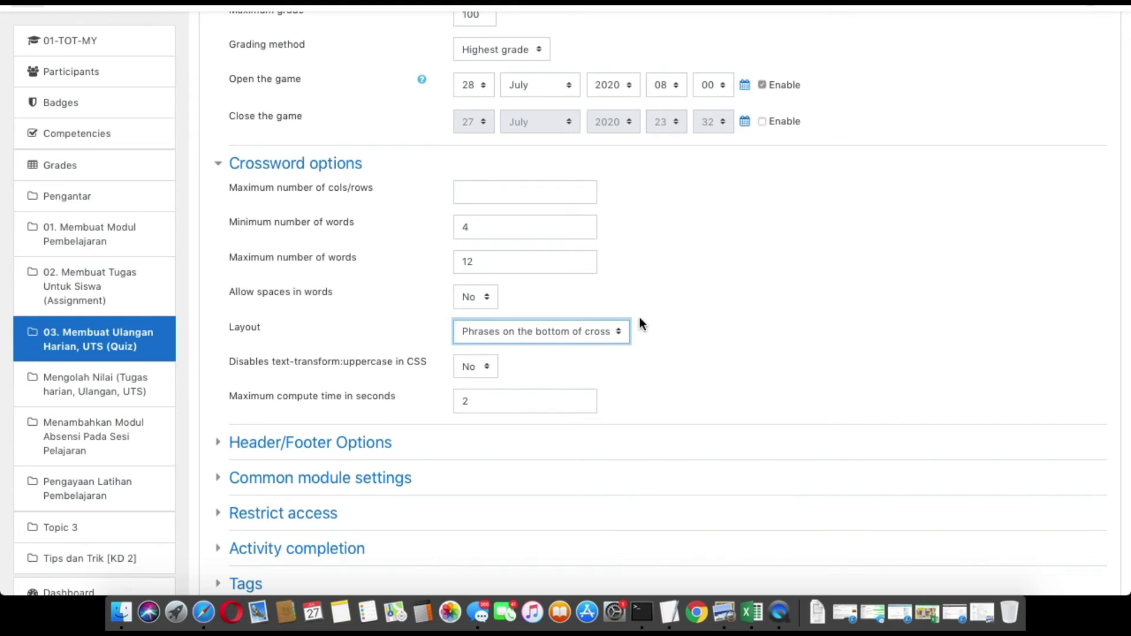
{"action": "left_click", "coordinate": [606, 333]}
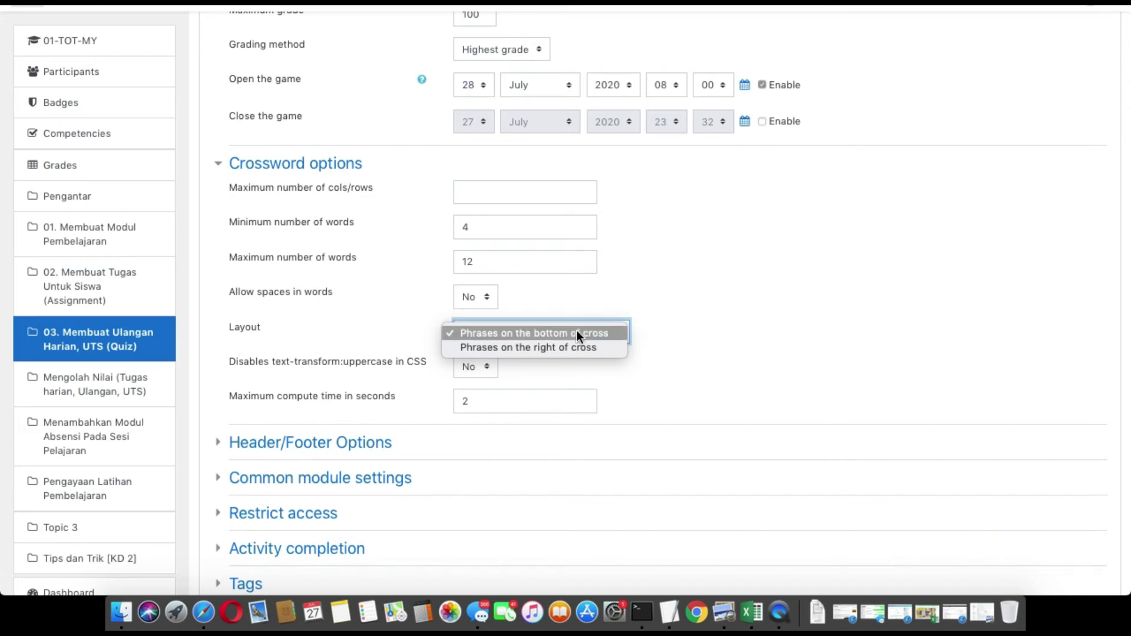
{"action": "left_click", "coordinate": [695, 337]}
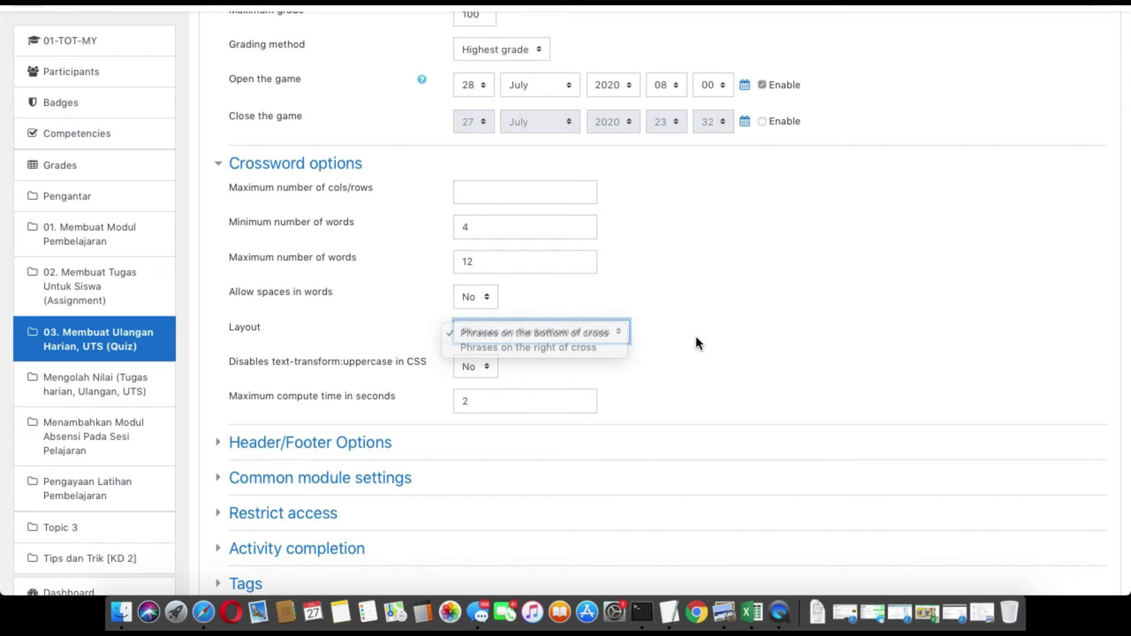
{"action": "scroll", "coordinate": [696, 337], "scroll_direction": "down", "scroll_amount": 4}
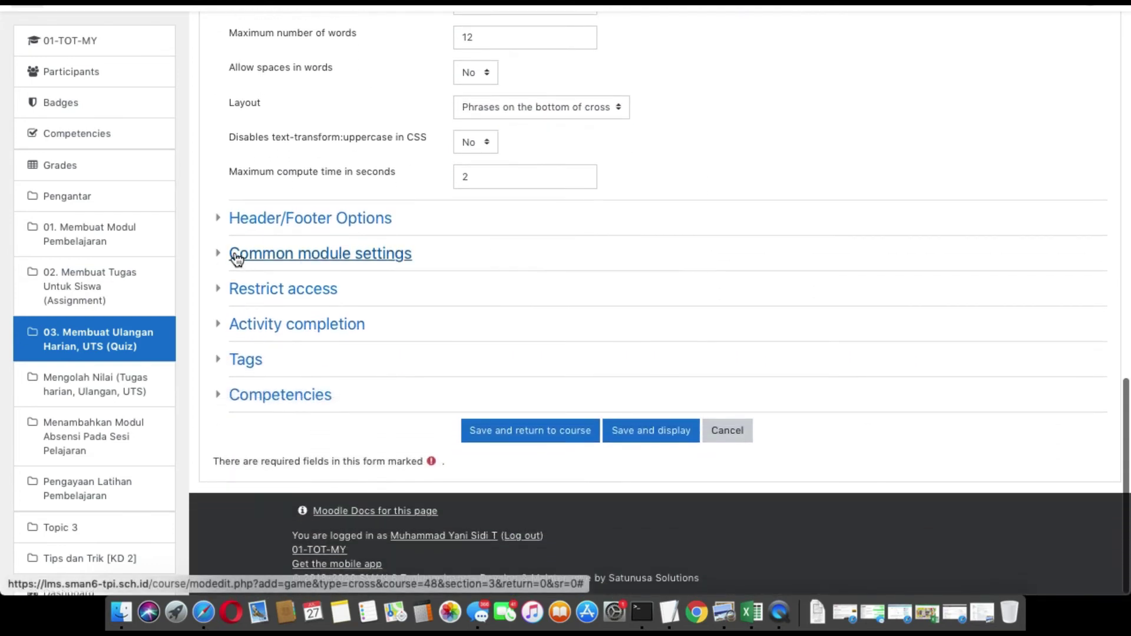
Step: In the header/footer options, start the text at the bottom of the page with the line "Keterangan :"
{"action": "left_click", "coordinate": [224, 217]}
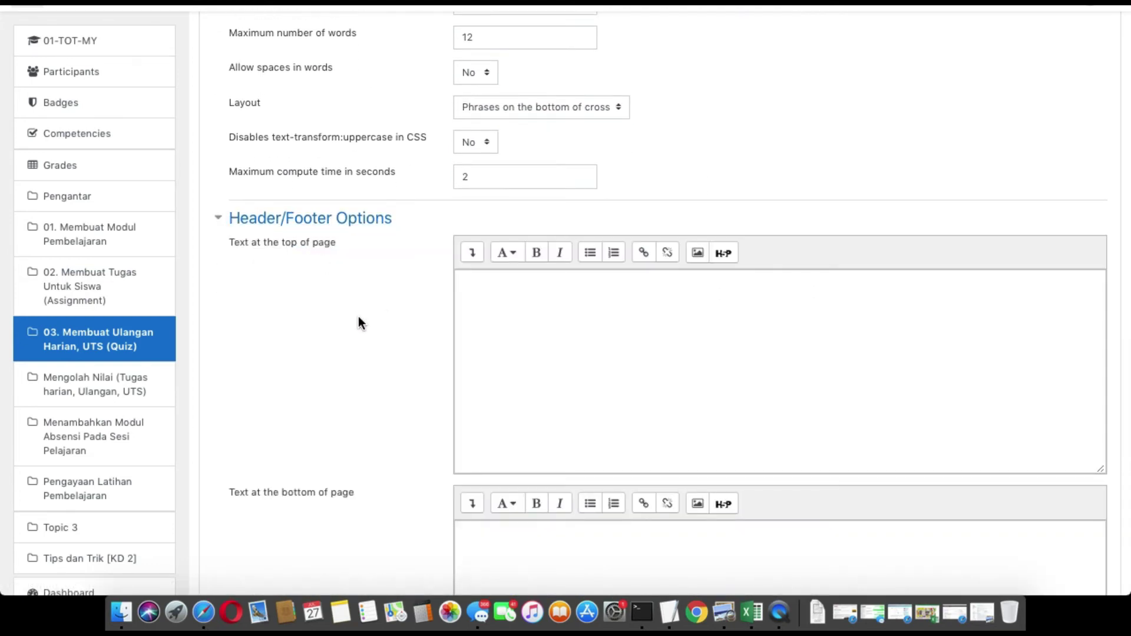
{"action": "scroll", "coordinate": [359, 317], "scroll_direction": "down", "scroll_amount": 1}
{"action": "scroll", "coordinate": [434, 343], "scroll_direction": "down", "scroll_amount": 2}
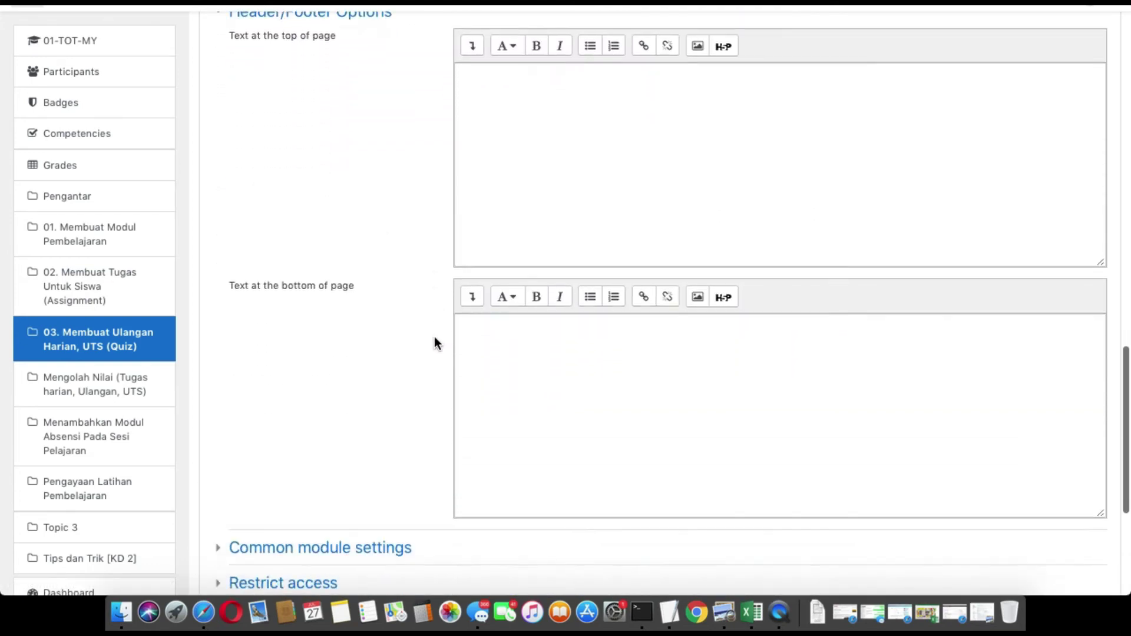
{"action": "left_click", "coordinate": [532, 384]}
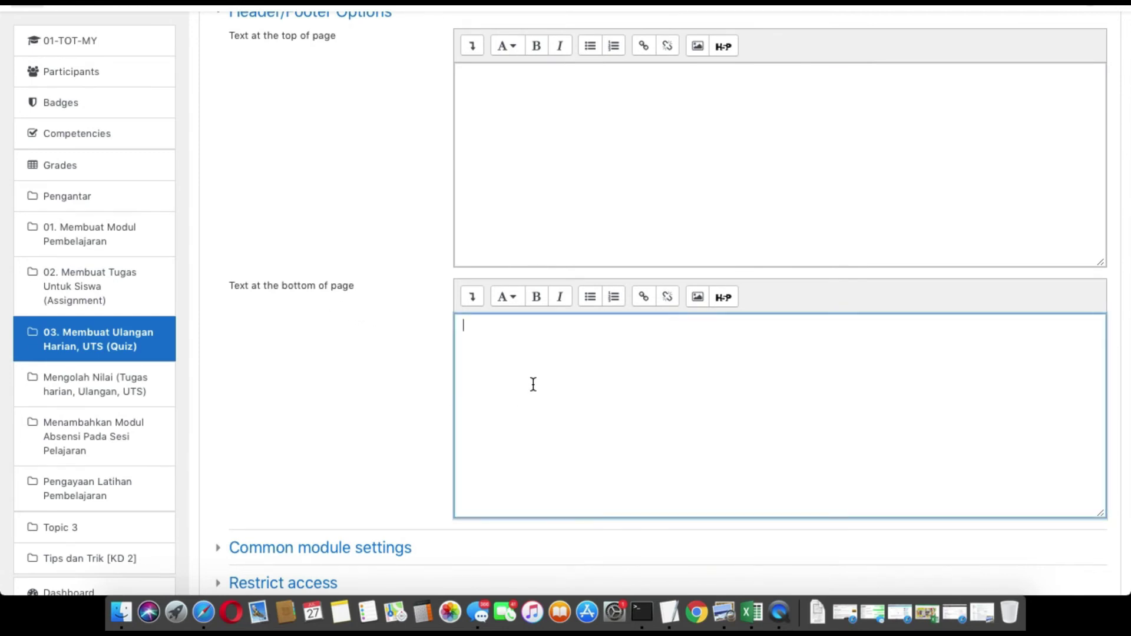
{"action": "type", "text": "Keterangan :"}
{"action": "key", "text": "Return"}
Step: Start a numbered list in the bottom-of-page text with the item "Across = Pertanyaan mendatar."
{"action": "left_click", "coordinate": [612, 299]}
{"action": "type", "text": "Ac"}
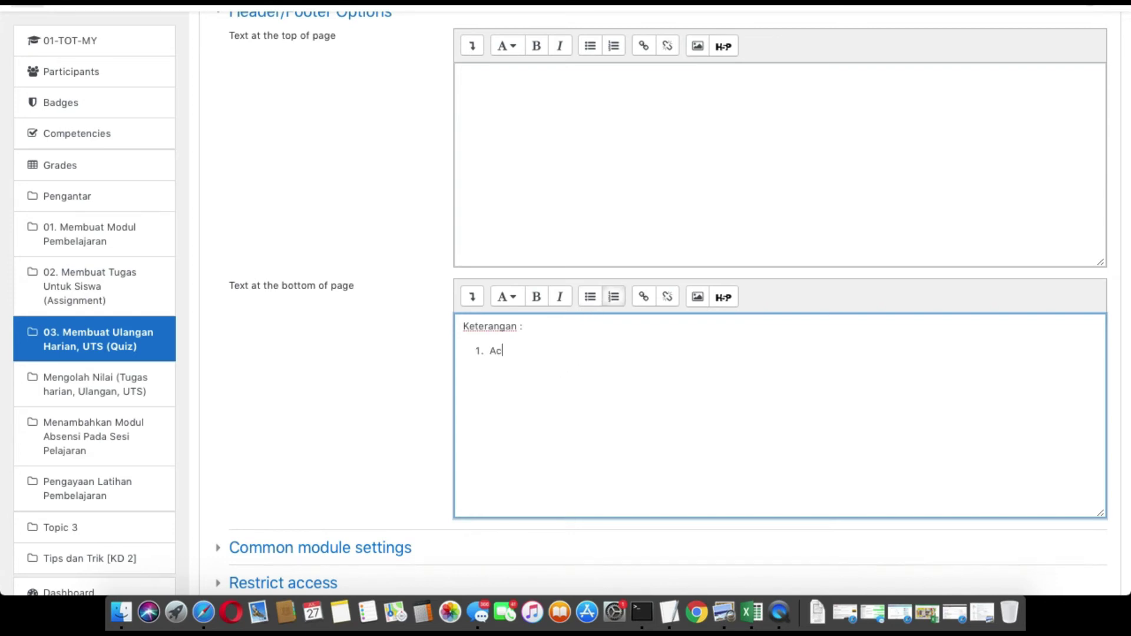
{"action": "type", "text": "ross = Mend"}
{"action": "key", "text": "BackSpace"}
{"action": "key", "text": "BackSpace"}
{"action": "key", "text": "BackSpace"}
{"action": "key", "text": "BackSpace"}
{"action": "type", "text": "Pertanyaan Mend"}
{"action": "key", "text": "BackSpace"}
{"action": "key", "text": "BackSpace"}
{"action": "key", "text": "BackSpace"}
{"action": "key", "text": "BackSpace"}
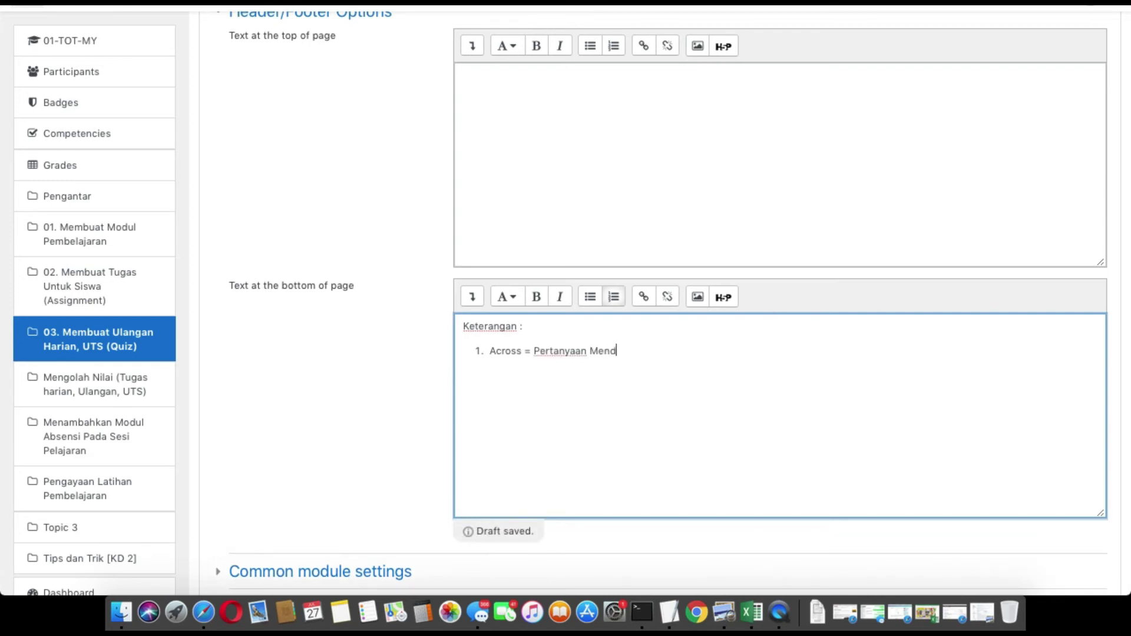
{"action": "type", "text": "mendatar."}
Step: Add "Down = Pertanyaan menurun" as the second numbered item in the bottom-of-page text
{"action": "key", "text": "Return"}
{"action": "type", "text": "Down = Pertanyaa"}
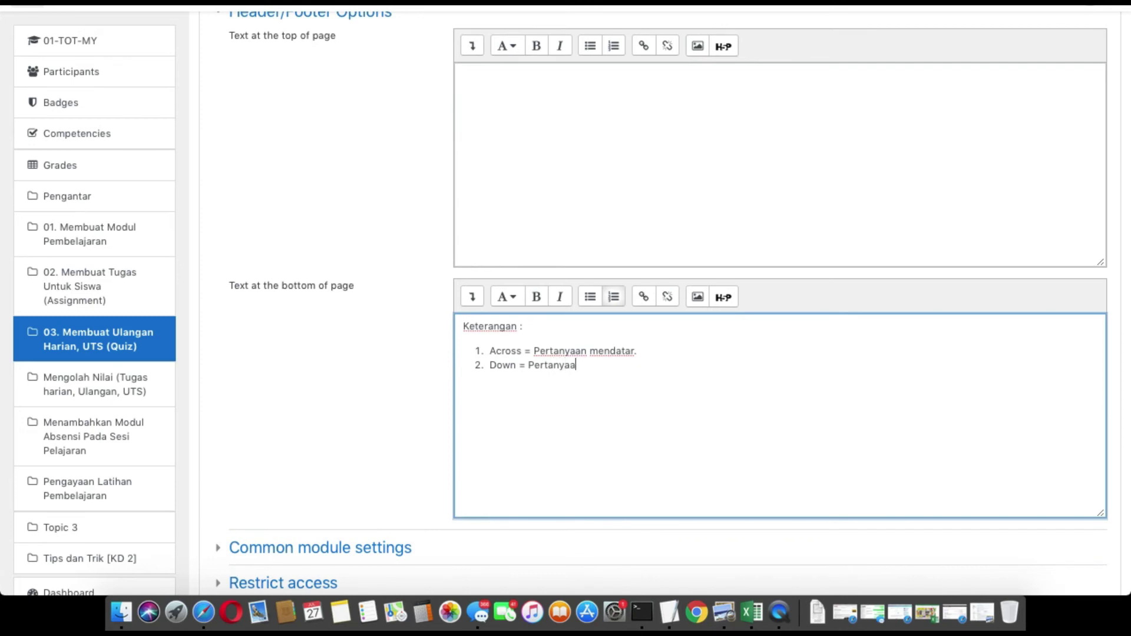
{"action": "type", "text": "n menurun"}
Step: Review the common module settings and the access restrictions of the game, without changing them
{"action": "scroll", "coordinate": [638, 385], "scroll_direction": "down", "scroll_amount": 1}
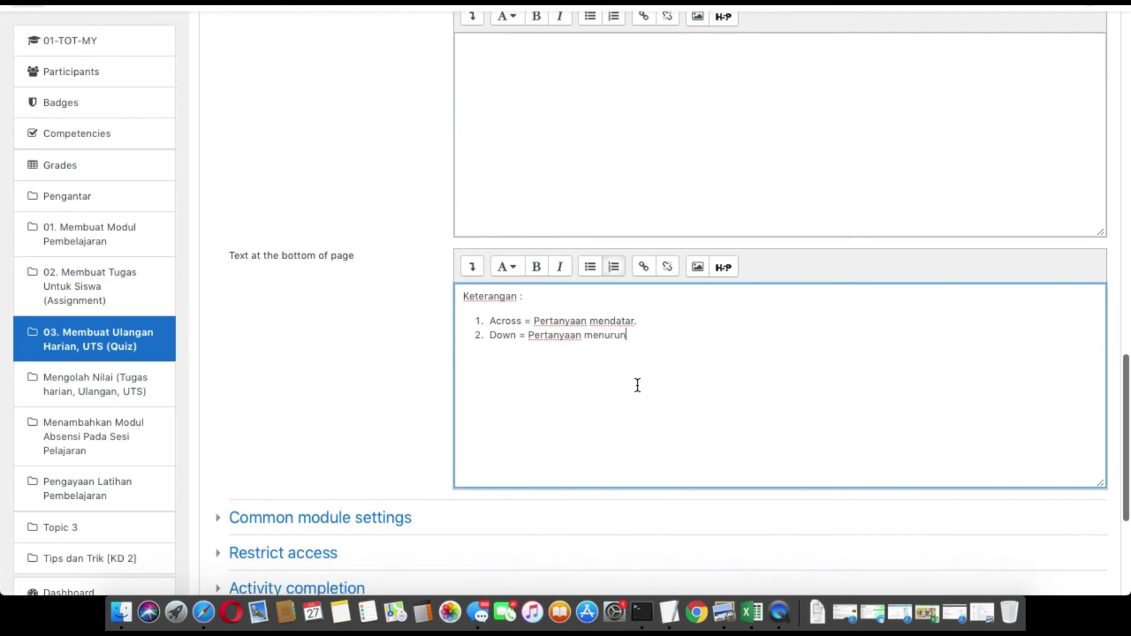
{"action": "scroll", "coordinate": [639, 359], "scroll_direction": "down", "scroll_amount": 3}
{"action": "scroll", "coordinate": [640, 361], "scroll_direction": "down", "scroll_amount": 4}
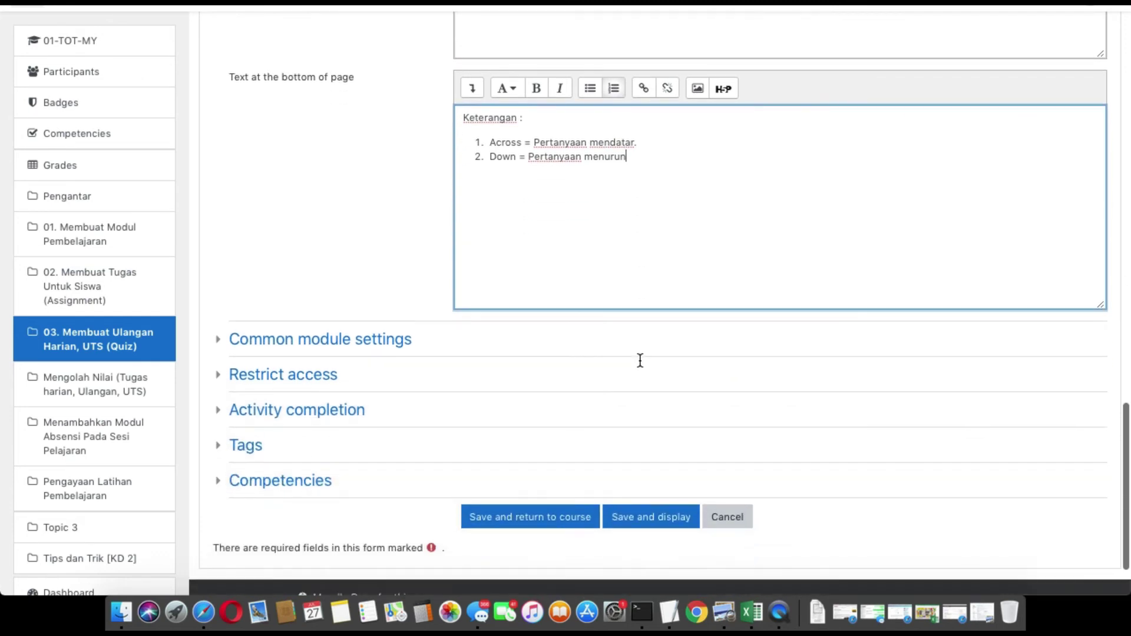
{"action": "left_click", "coordinate": [219, 313]}
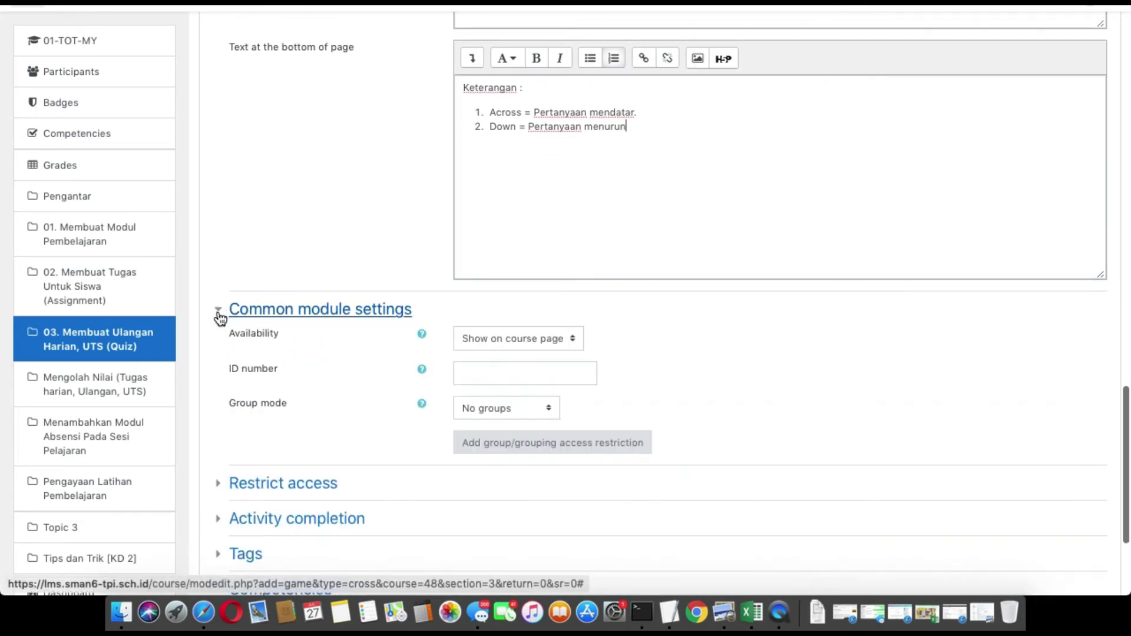
{"action": "scroll", "coordinate": [311, 400], "scroll_direction": "down", "scroll_amount": 3}
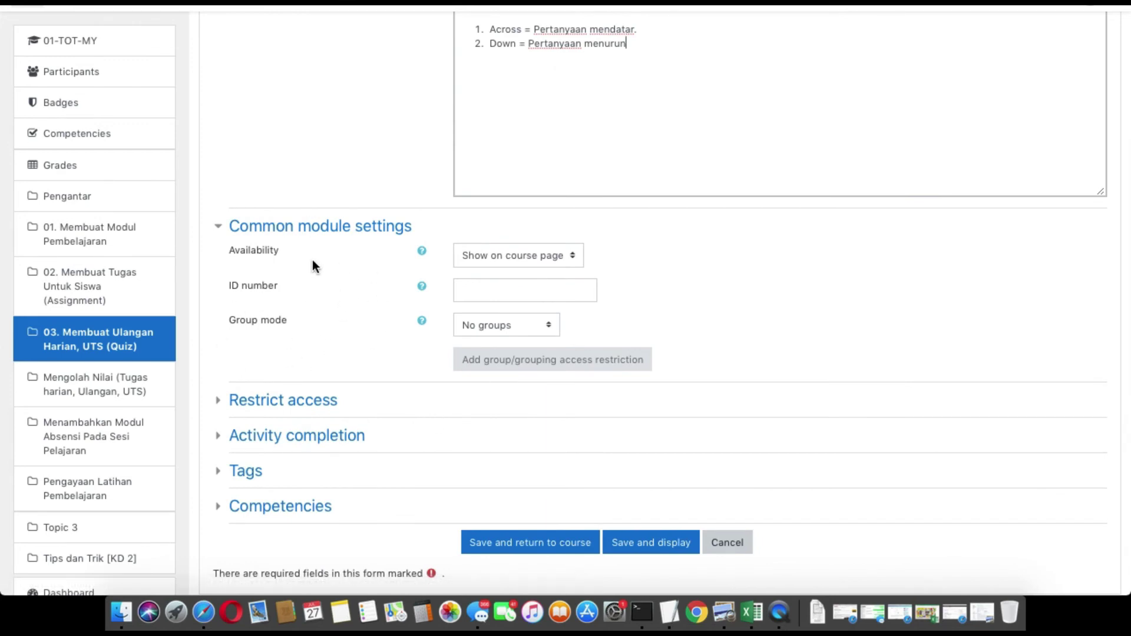
{"action": "left_click", "coordinate": [221, 233]}
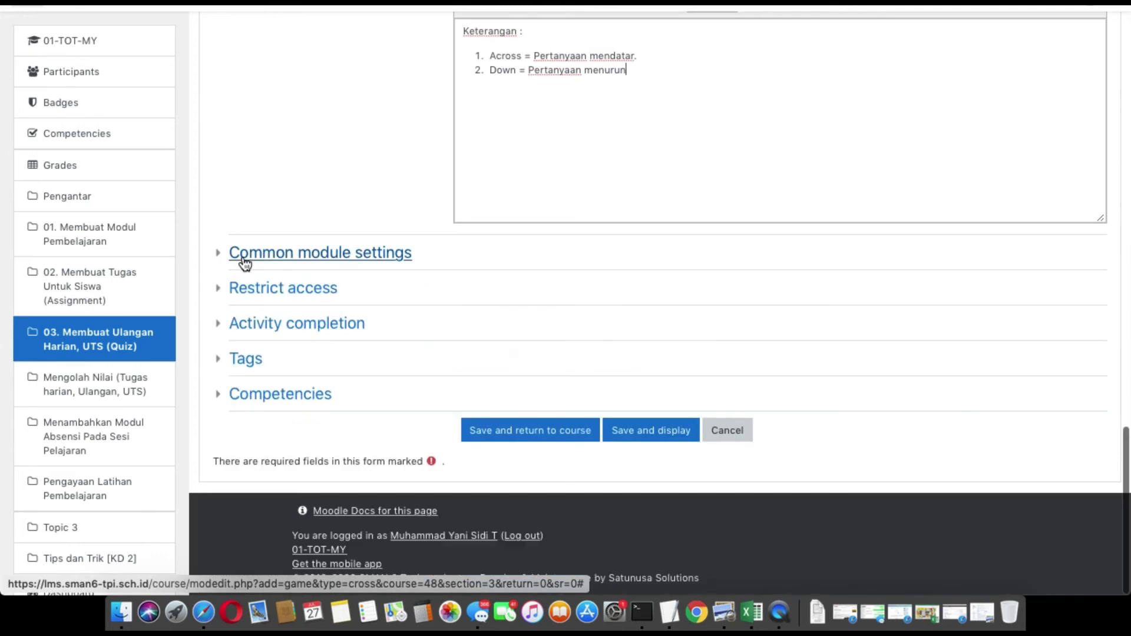
{"action": "left_click", "coordinate": [220, 289]}
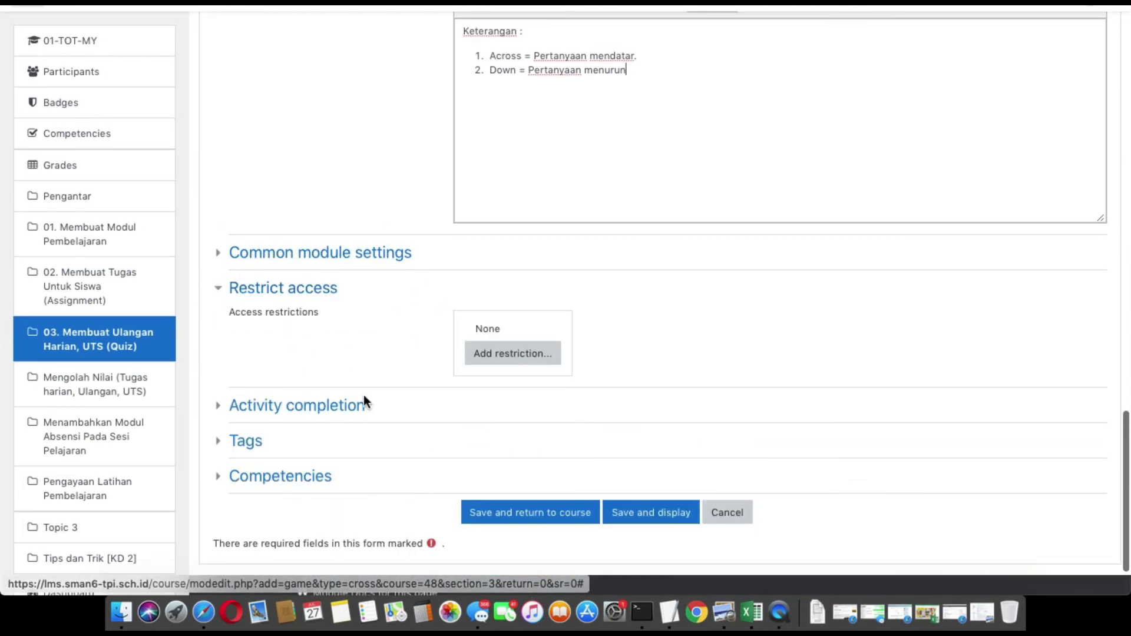
{"action": "left_click", "coordinate": [222, 298]}
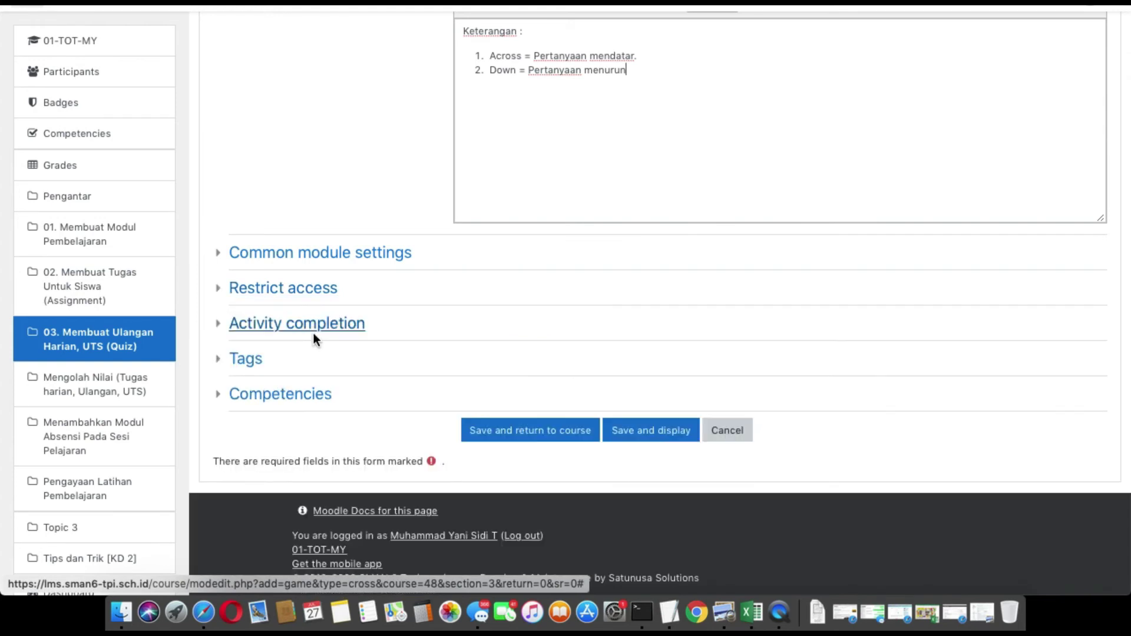
Step: Set completion tracking to "Show activity as complete when conditions are met", requiring students to receive a grade and a passing grade
{"action": "left_click", "coordinate": [219, 328]}
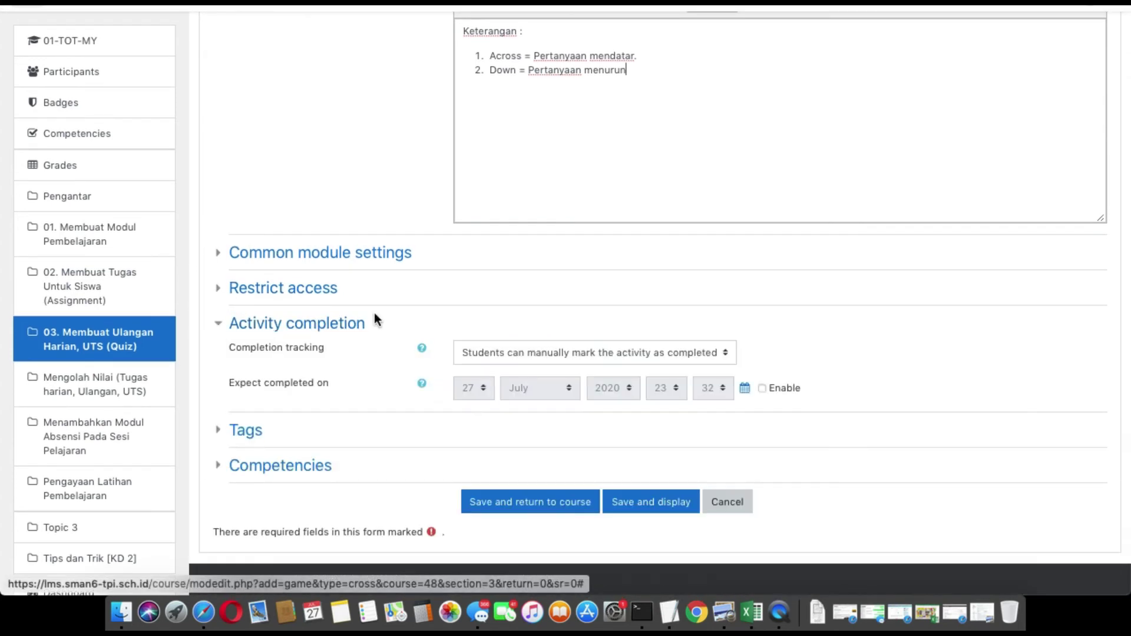
{"action": "scroll", "coordinate": [374, 313], "scroll_direction": "down", "scroll_amount": 2}
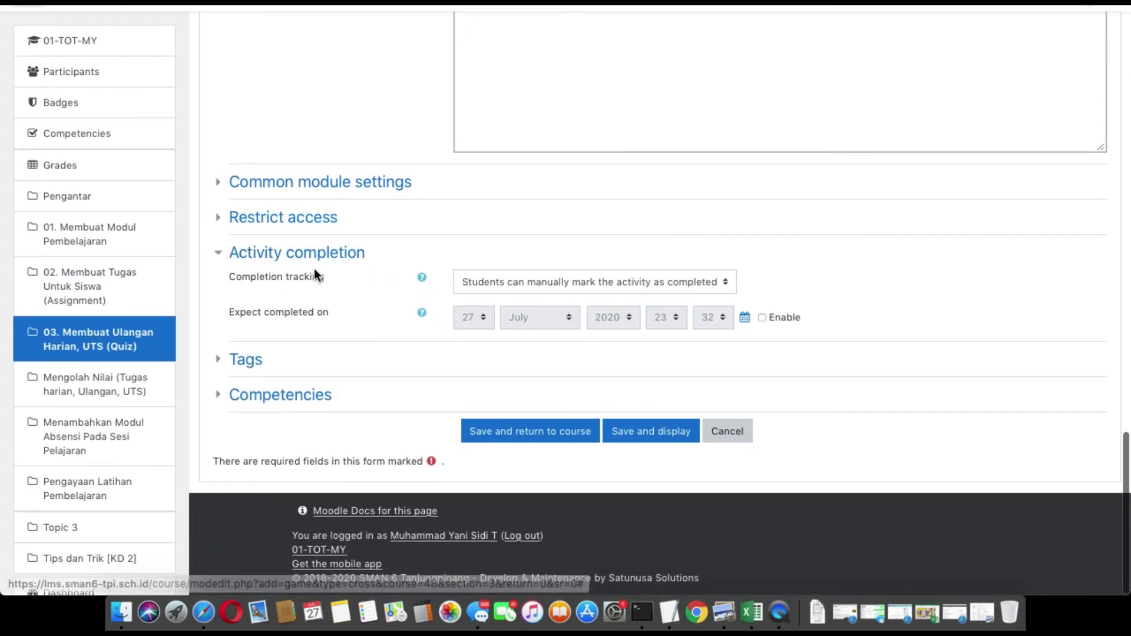
{"action": "left_click", "coordinate": [593, 281]}
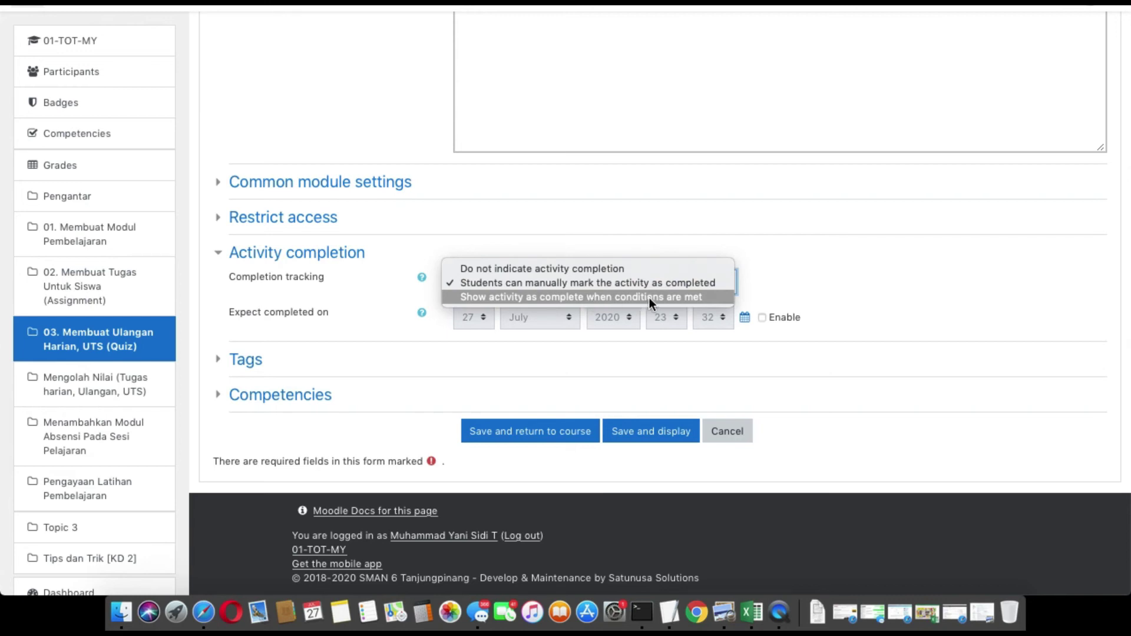
{"action": "left_click", "coordinate": [693, 298]}
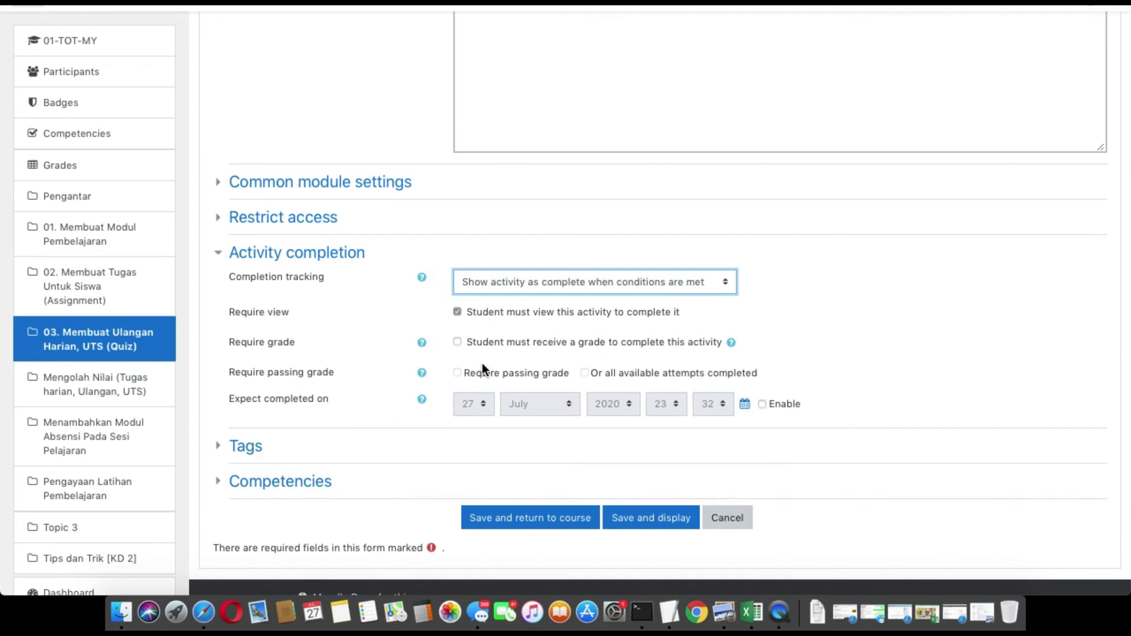
{"action": "left_click", "coordinate": [457, 341]}
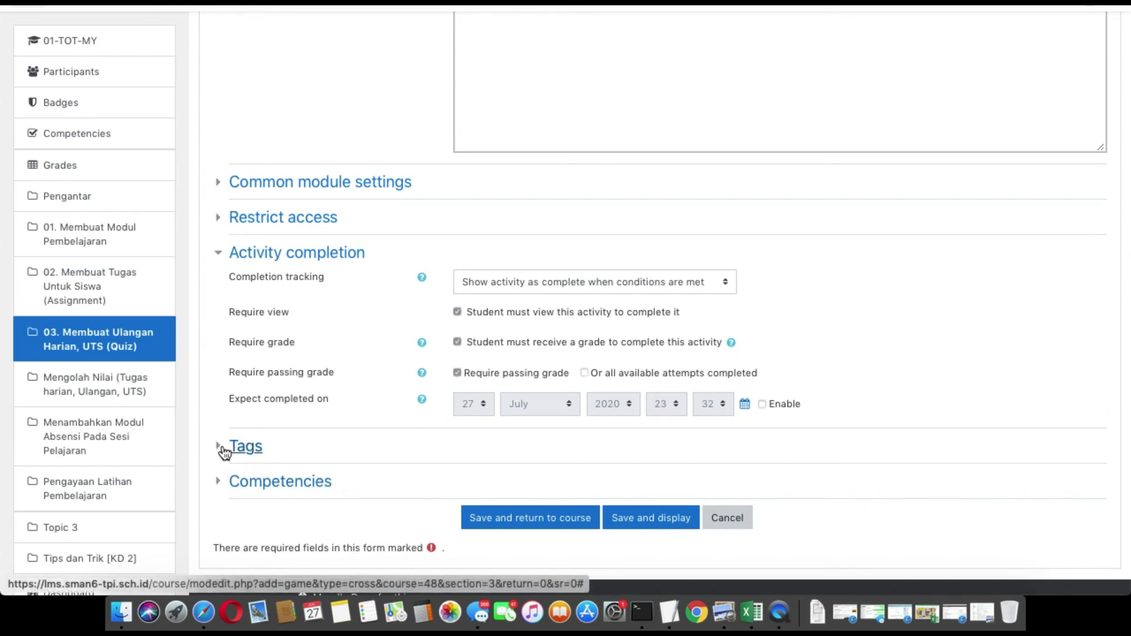
Step: Add the tags "TTS" and "Quiz" to the game activity
{"action": "left_click", "coordinate": [224, 452]}
{"action": "scroll", "coordinate": [310, 441], "scroll_direction": "down", "scroll_amount": 3}
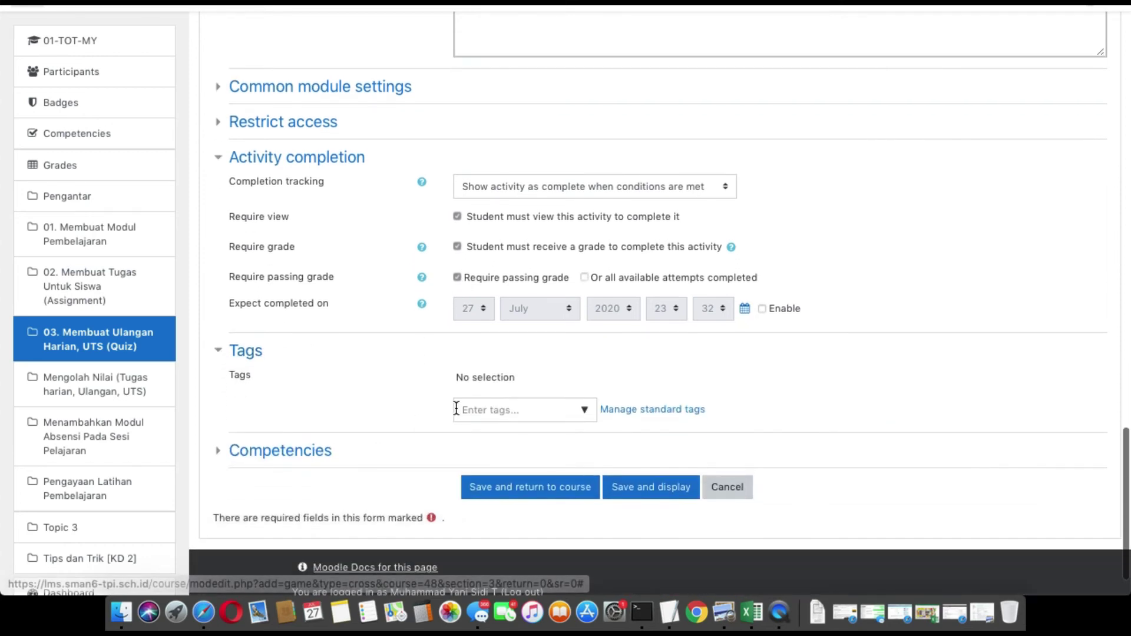
{"action": "left_click", "coordinate": [470, 408]}
{"action": "type", "text": "TT"}
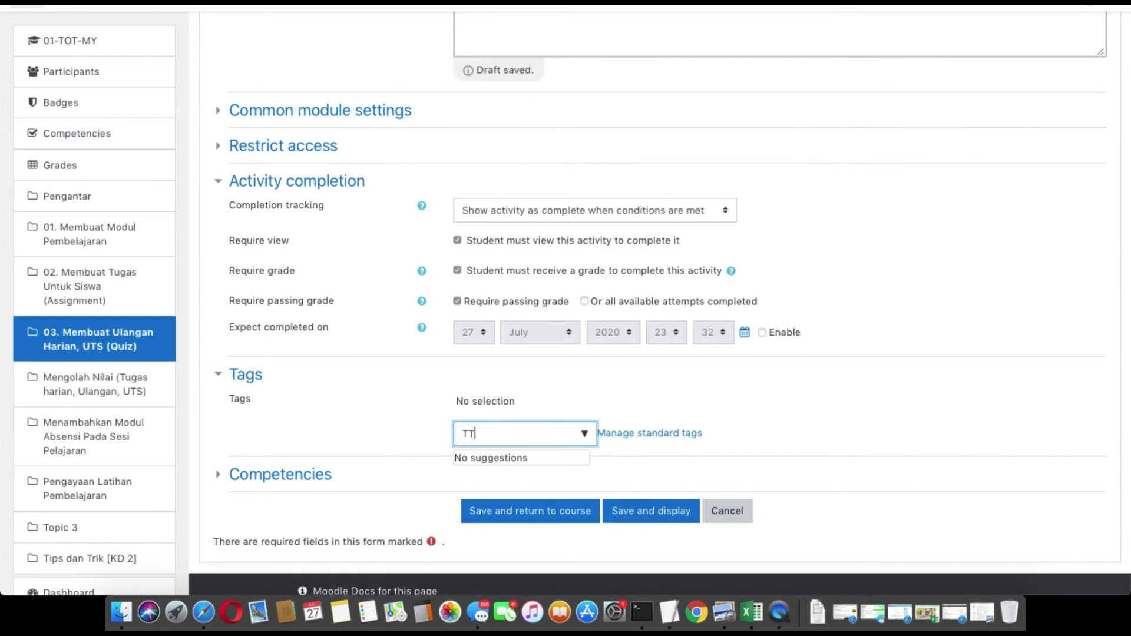
{"action": "type", "text": "S"}
{"action": "key", "text": "Return"}
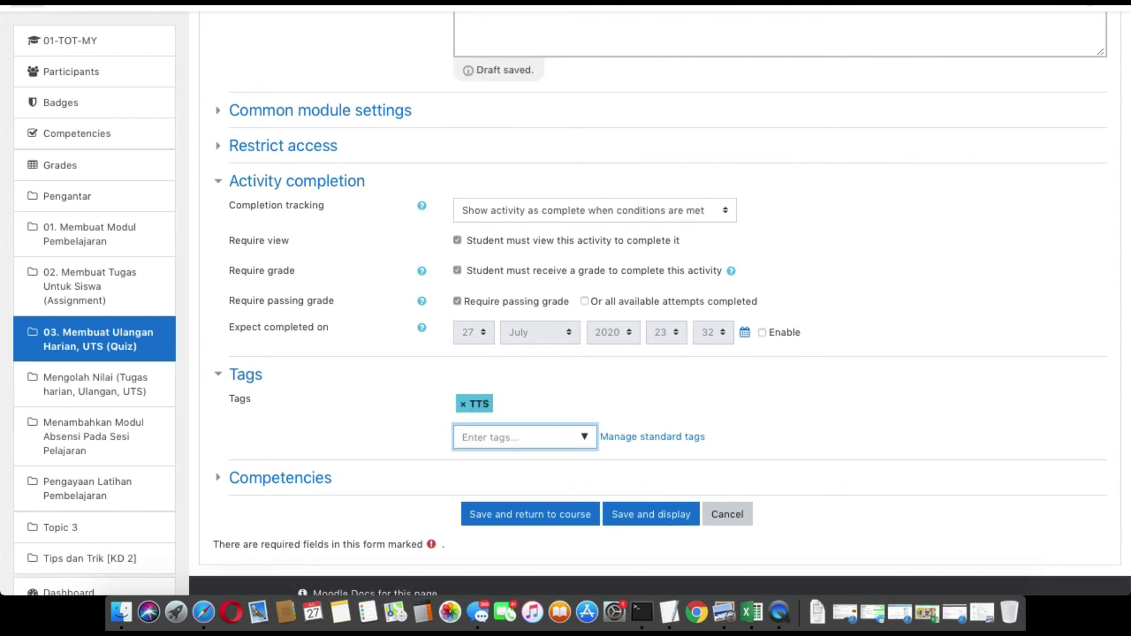
{"action": "type", "text": "Quiz"}
{"action": "key", "text": "Return"}
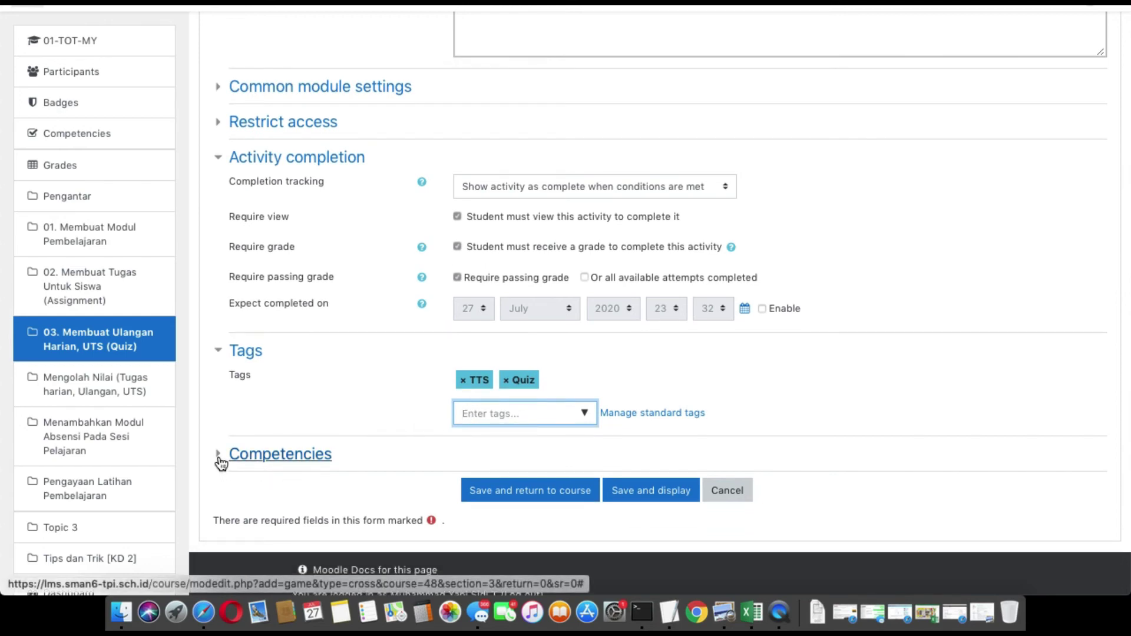
Step: Check the game's entered settings from the name and description through the question source, grading, opening date and crossword options
{"action": "scroll", "coordinate": [521, 260], "scroll_direction": "up", "scroll_amount": 10}
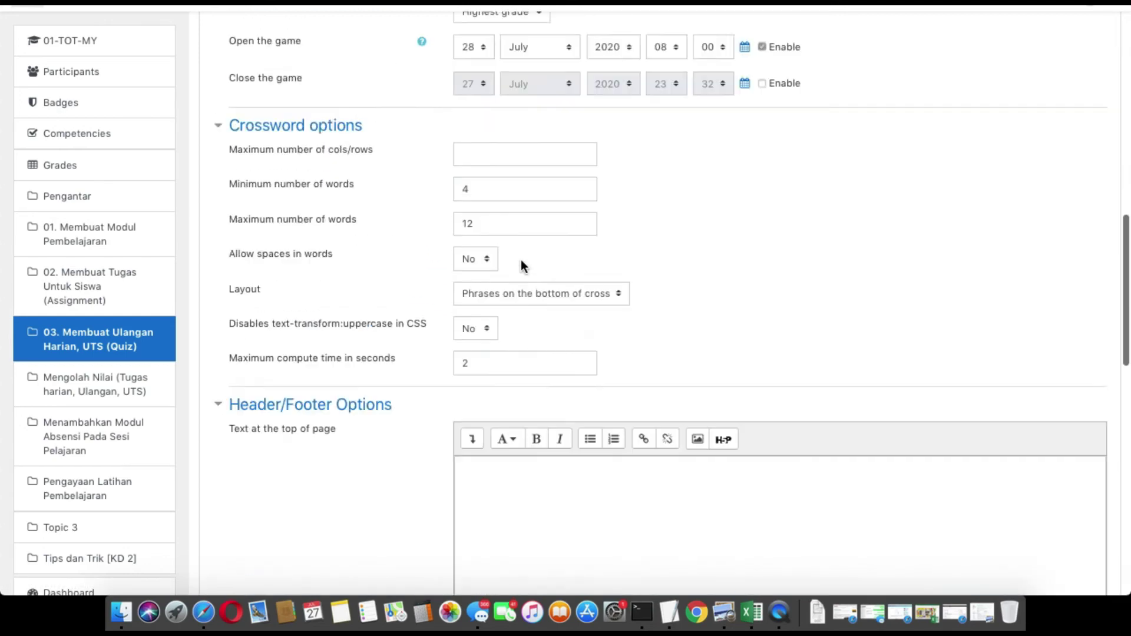
{"action": "scroll", "coordinate": [521, 260], "scroll_direction": "up", "scroll_amount": 15}
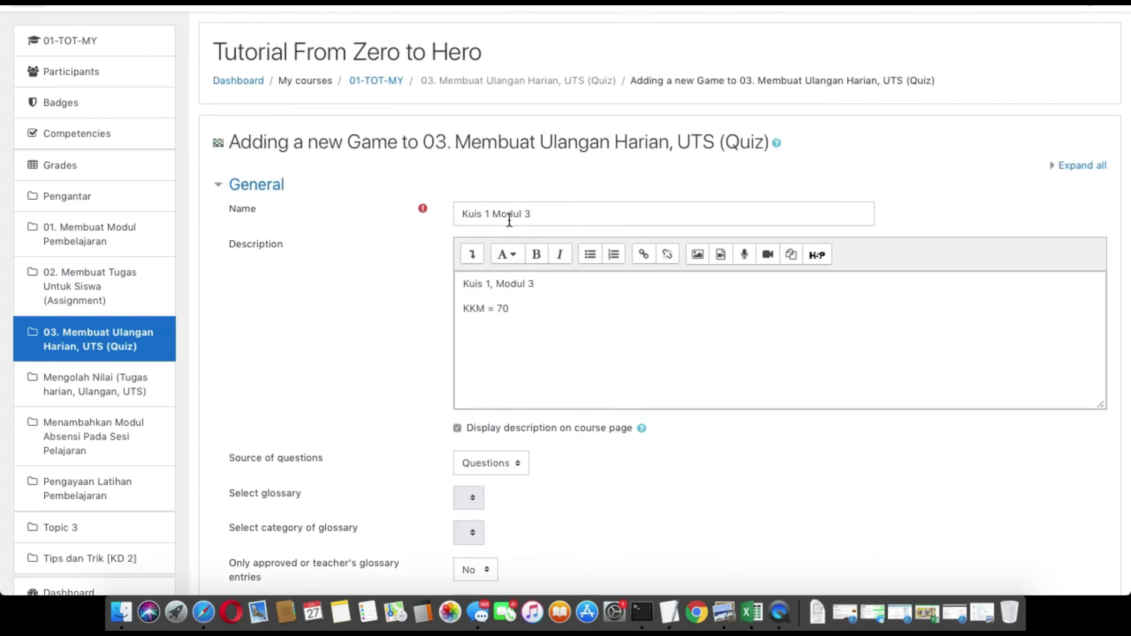
{"action": "scroll", "coordinate": [508, 221], "scroll_direction": "down", "scroll_amount": 3}
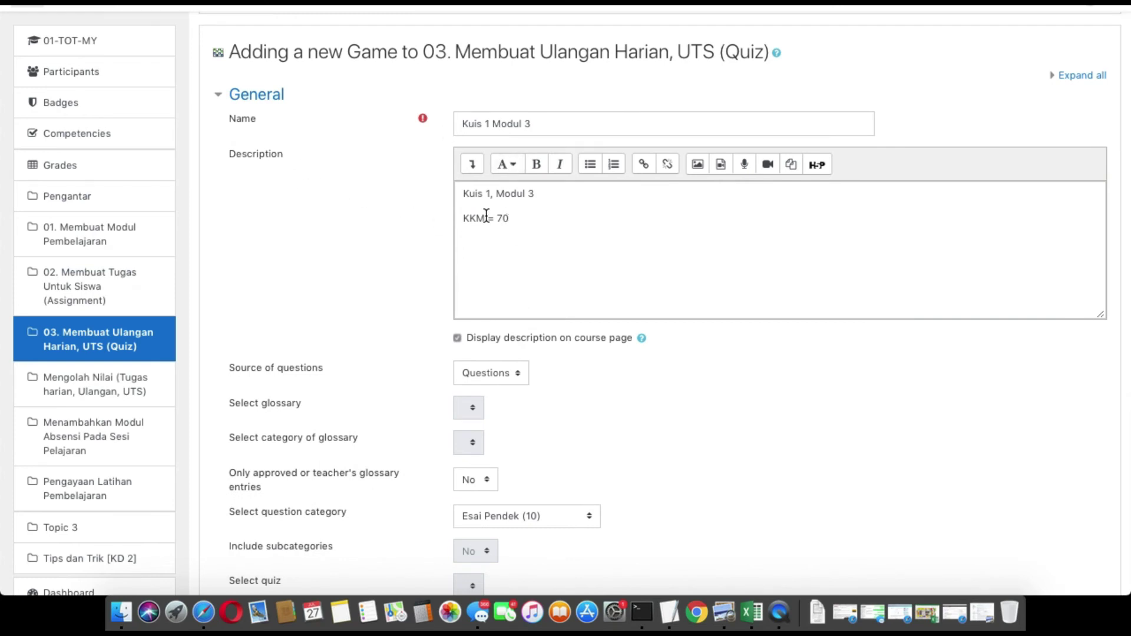
{"action": "scroll", "coordinate": [523, 221], "scroll_direction": "down", "scroll_amount": 3}
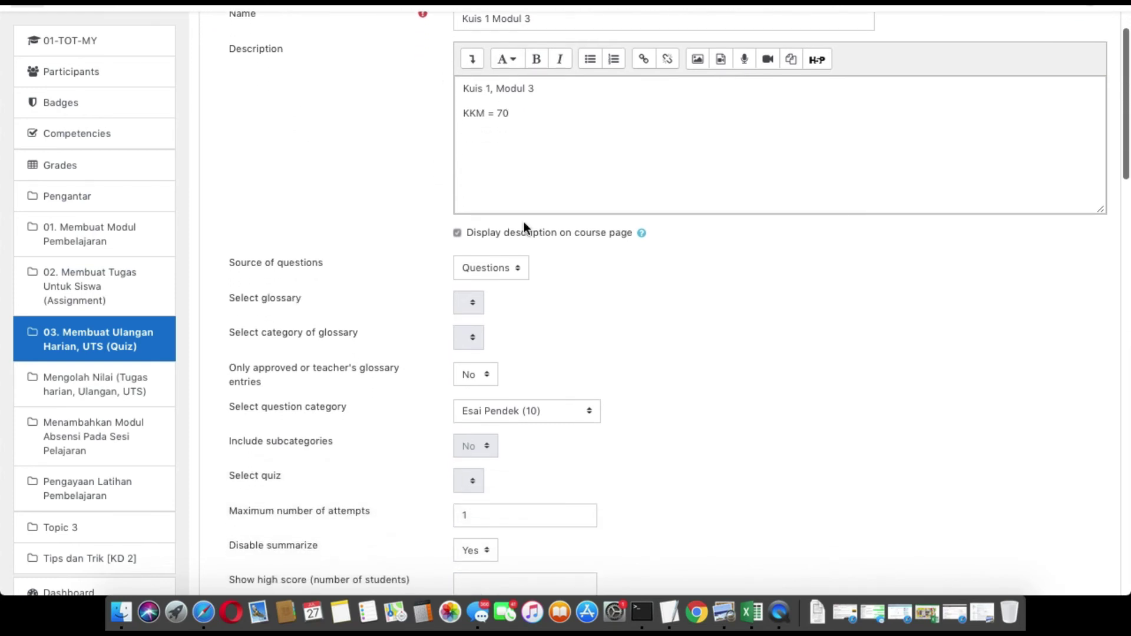
{"action": "scroll", "coordinate": [529, 254], "scroll_direction": "down", "scroll_amount": 2}
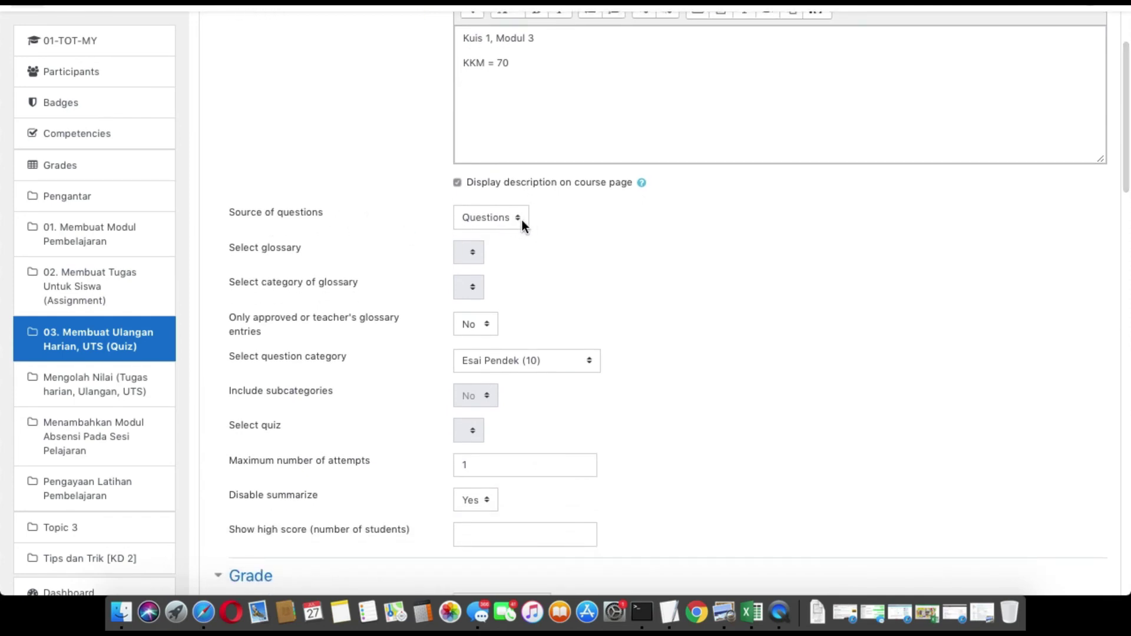
{"action": "scroll", "coordinate": [571, 245], "scroll_direction": "down", "scroll_amount": 2}
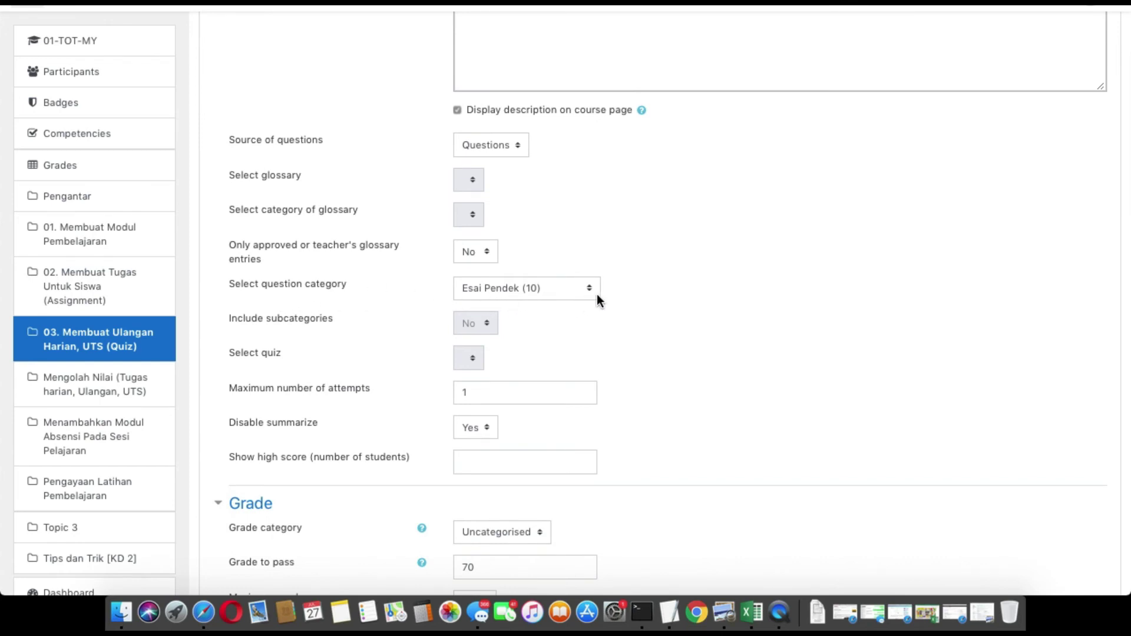
{"action": "scroll", "coordinate": [596, 295], "scroll_direction": "down", "scroll_amount": 2}
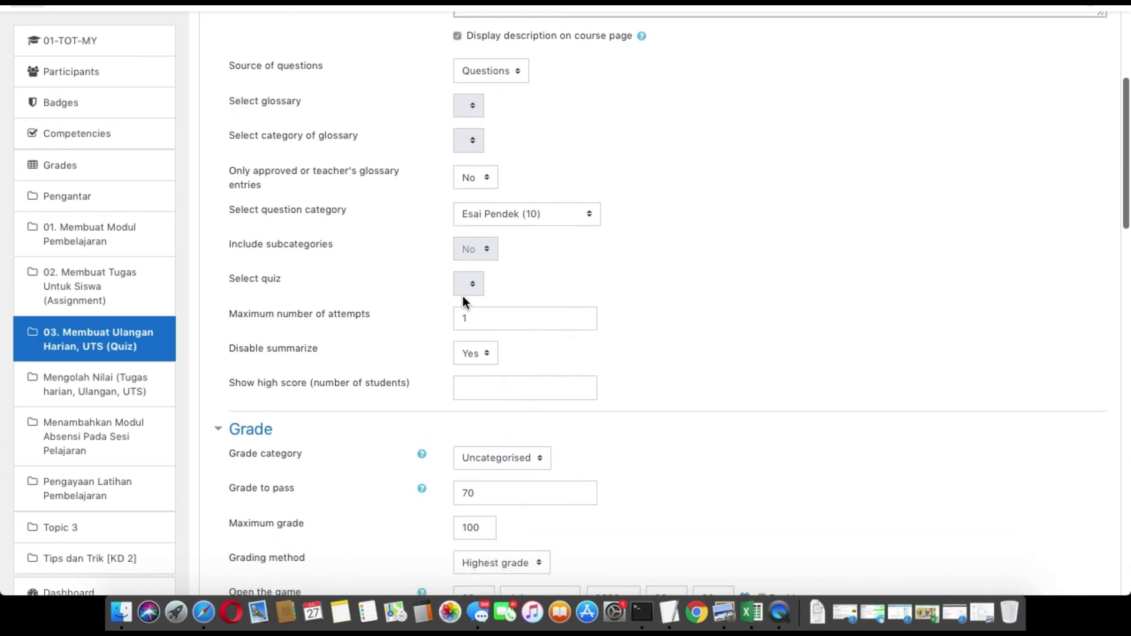
{"action": "scroll", "coordinate": [499, 352], "scroll_direction": "down", "scroll_amount": 5}
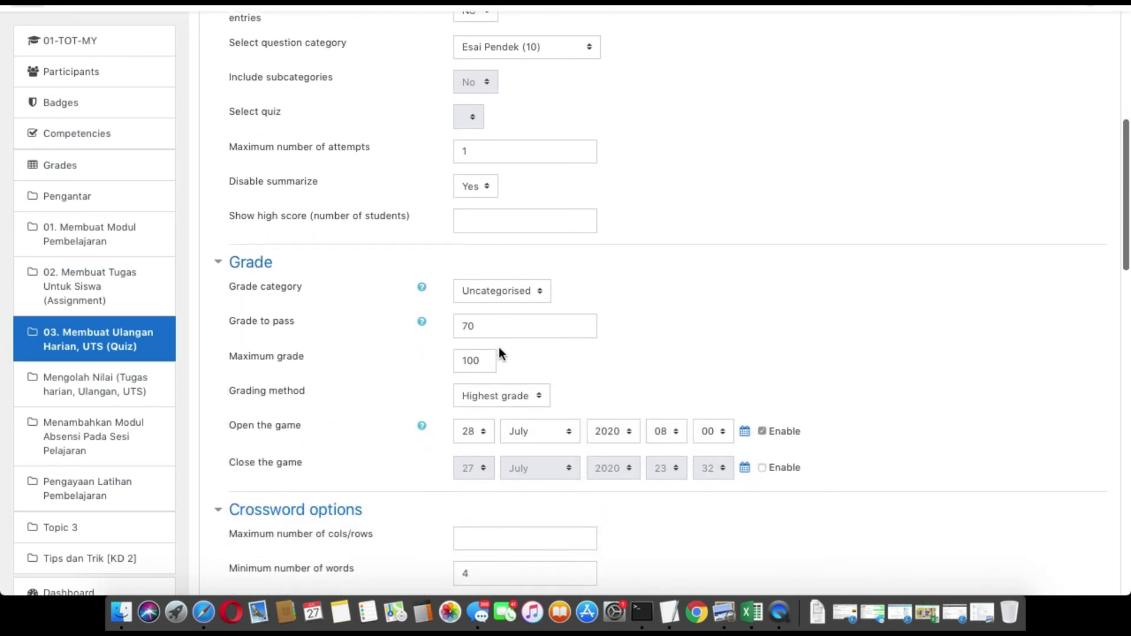
{"action": "scroll", "coordinate": [498, 353], "scroll_direction": "down", "scroll_amount": 3}
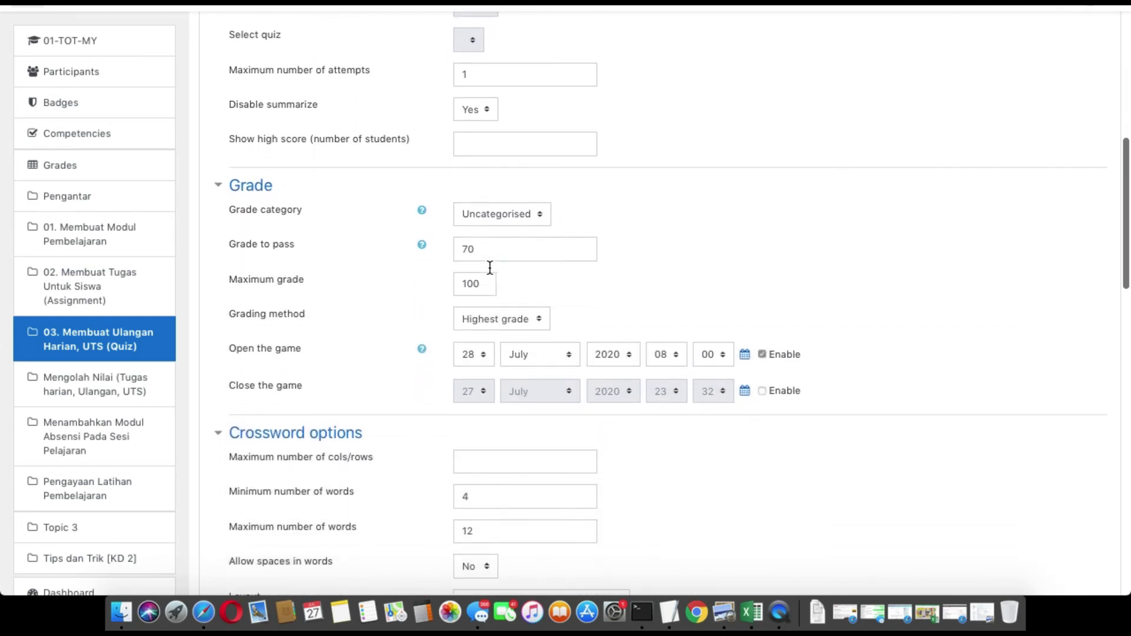
{"action": "scroll", "coordinate": [489, 266], "scroll_direction": "down", "scroll_amount": 4}
{"action": "scroll", "coordinate": [495, 365], "scroll_direction": "down", "scroll_amount": 2}
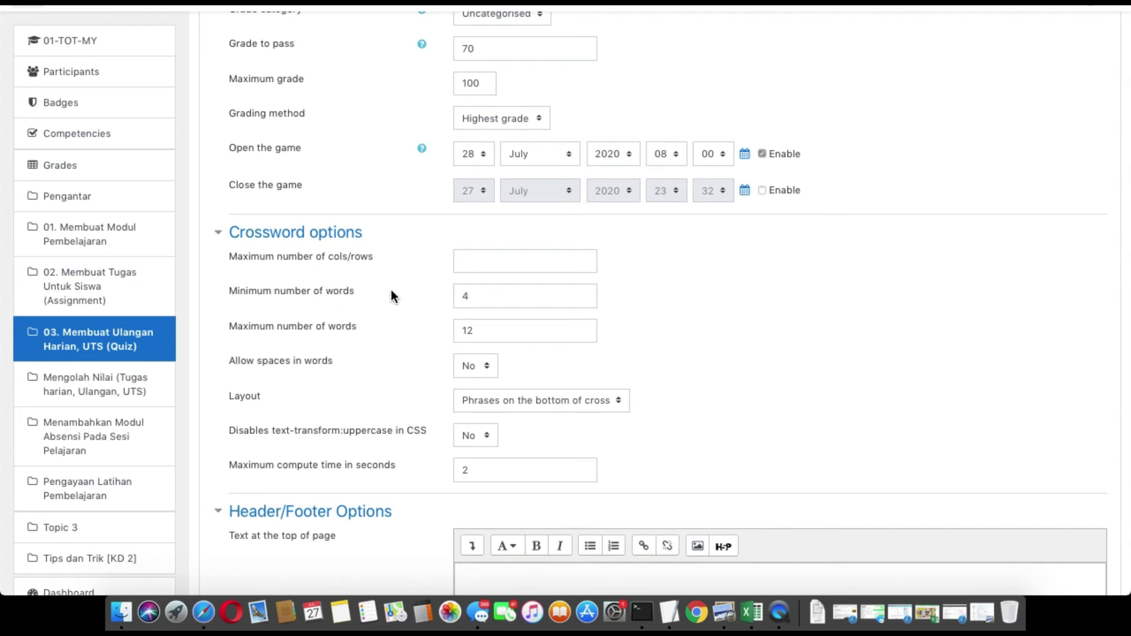
{"action": "scroll", "coordinate": [378, 297], "scroll_direction": "down", "scroll_amount": 2}
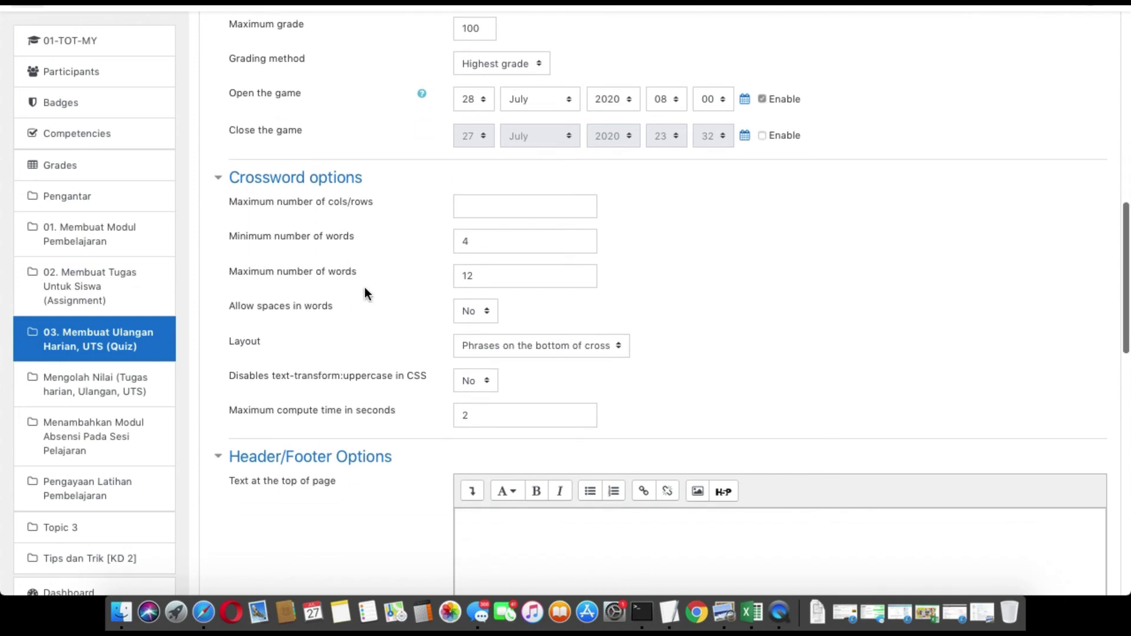
{"action": "scroll", "coordinate": [404, 293], "scroll_direction": "down", "scroll_amount": 2}
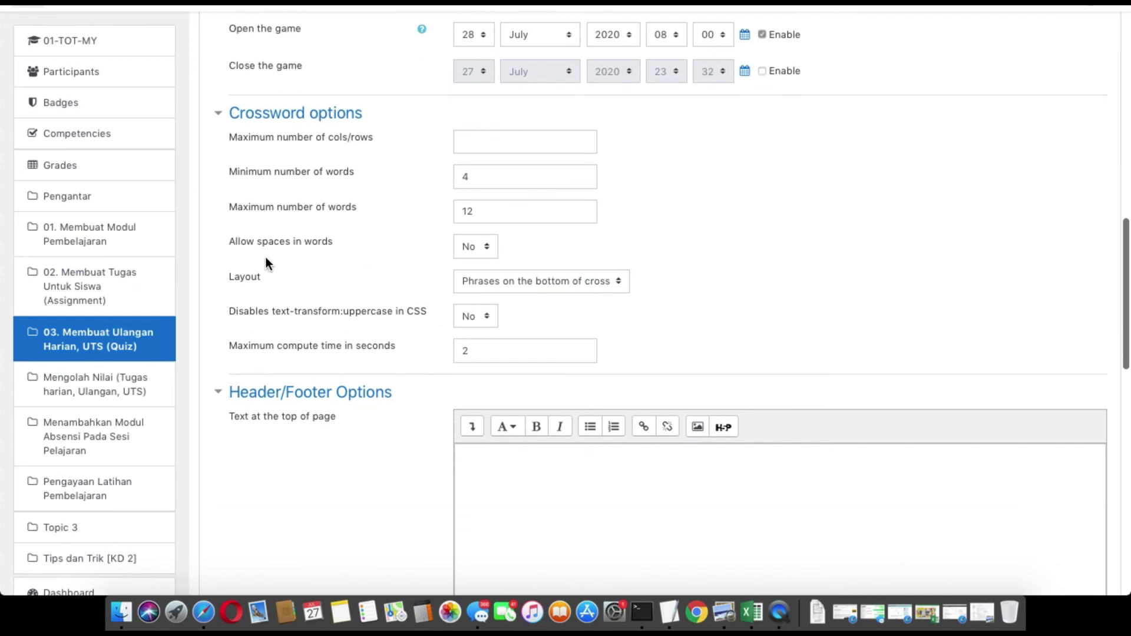
{"action": "scroll", "coordinate": [493, 245], "scroll_direction": "down", "scroll_amount": 6}
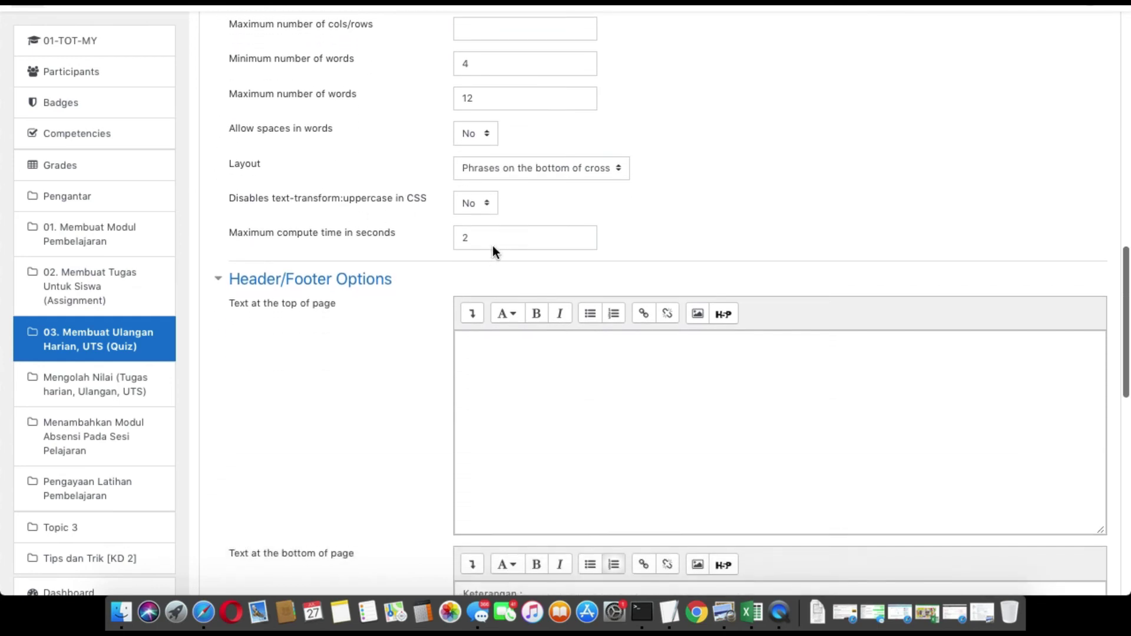
Step: Check the remaining footer, completion and tag settings of the game, then save it and display the crossword
{"action": "scroll", "coordinate": [493, 245], "scroll_direction": "down", "scroll_amount": 4}
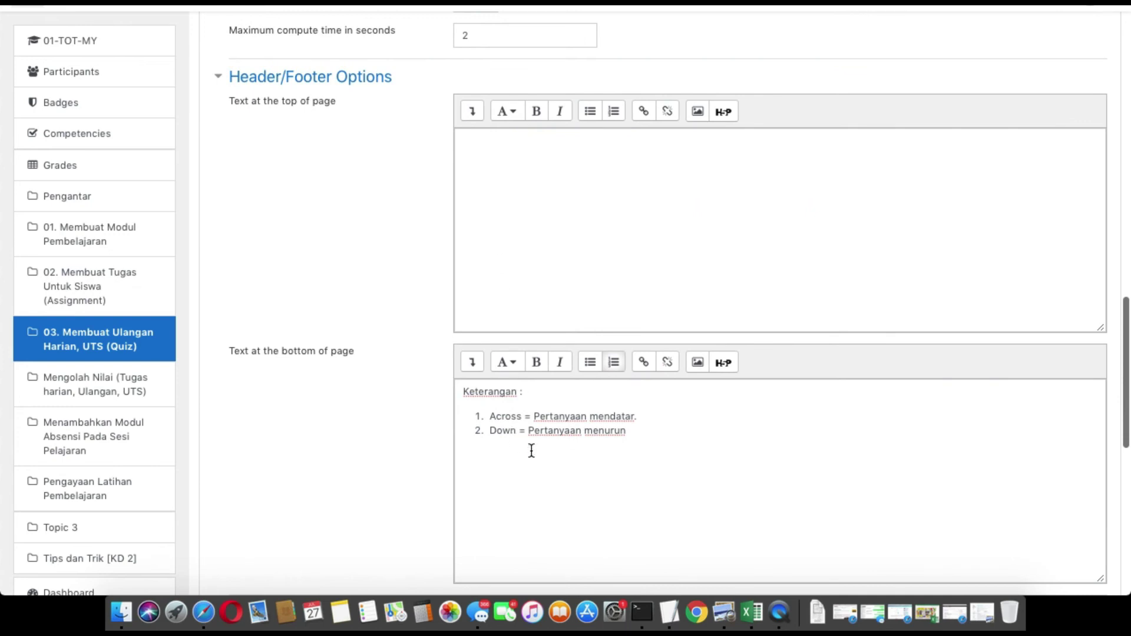
{"action": "scroll", "coordinate": [530, 450], "scroll_direction": "down", "scroll_amount": 2}
{"action": "scroll", "coordinate": [510, 380], "scroll_direction": "down", "scroll_amount": 10}
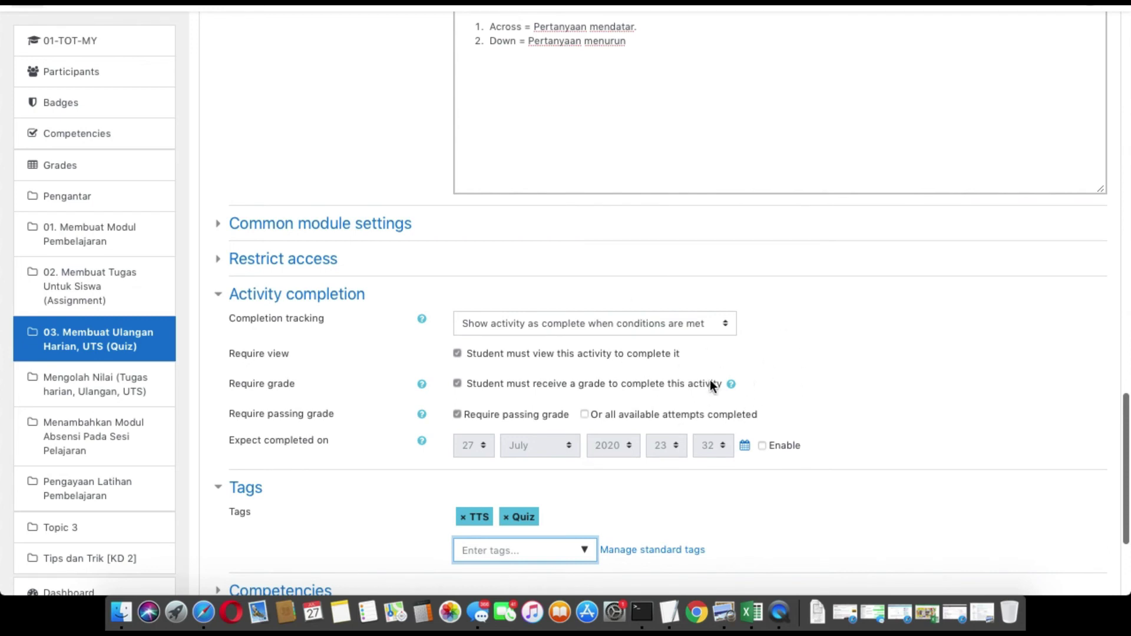
{"action": "scroll", "coordinate": [749, 370], "scroll_direction": "down", "scroll_amount": 6}
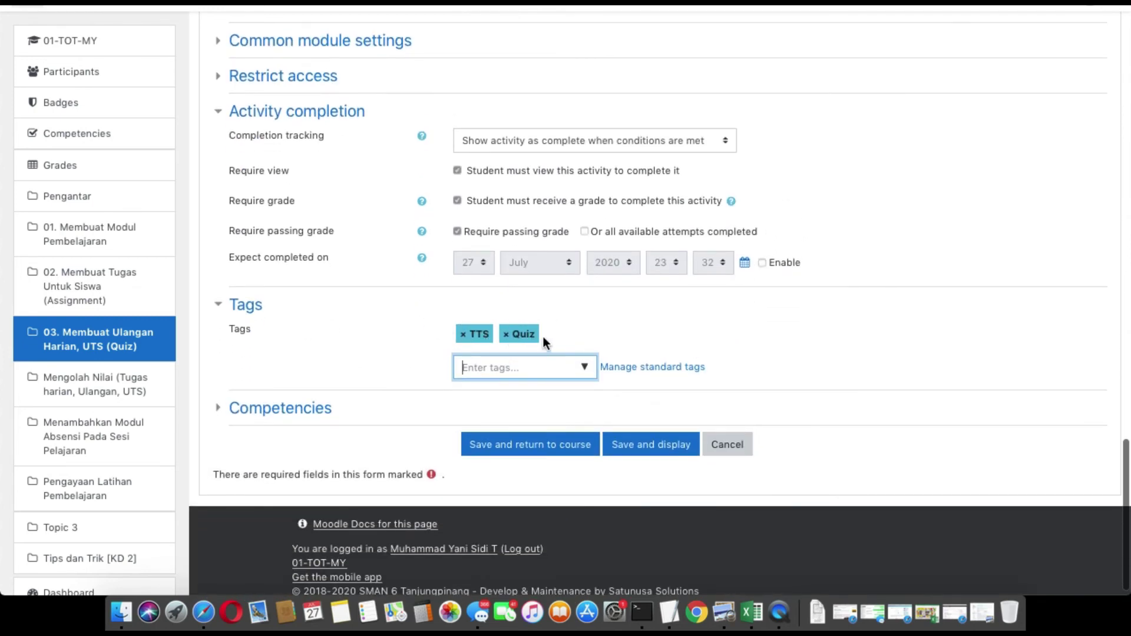
{"action": "scroll", "coordinate": [669, 401], "scroll_direction": "down", "scroll_amount": 1}
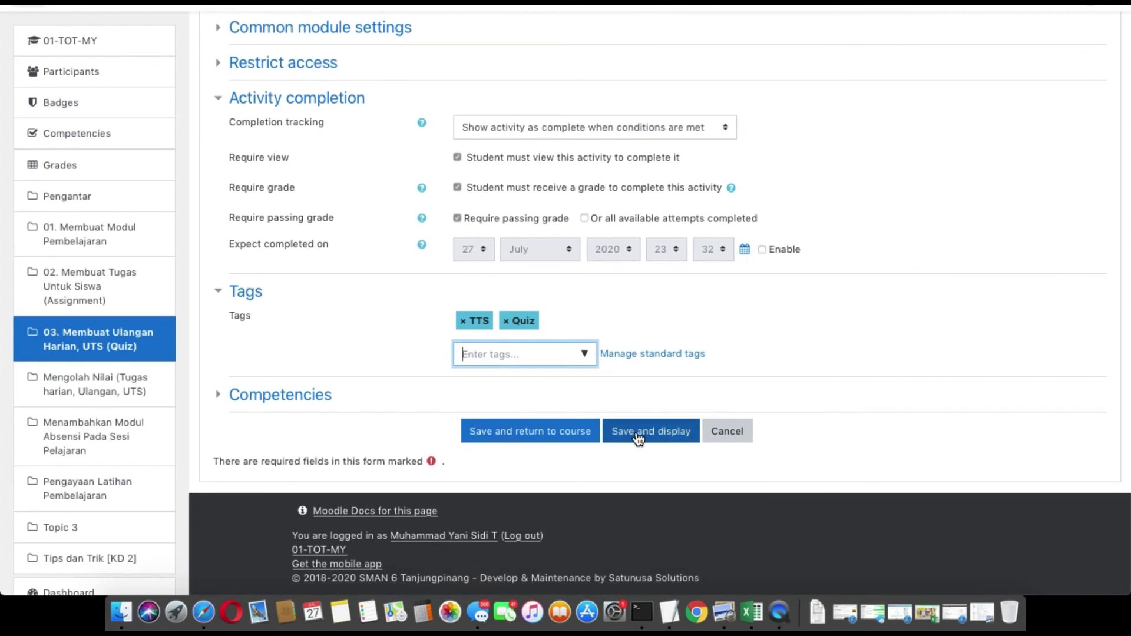
{"action": "left_click", "coordinate": [637, 436]}
{"action": "left_click", "coordinate": [635, 431]}
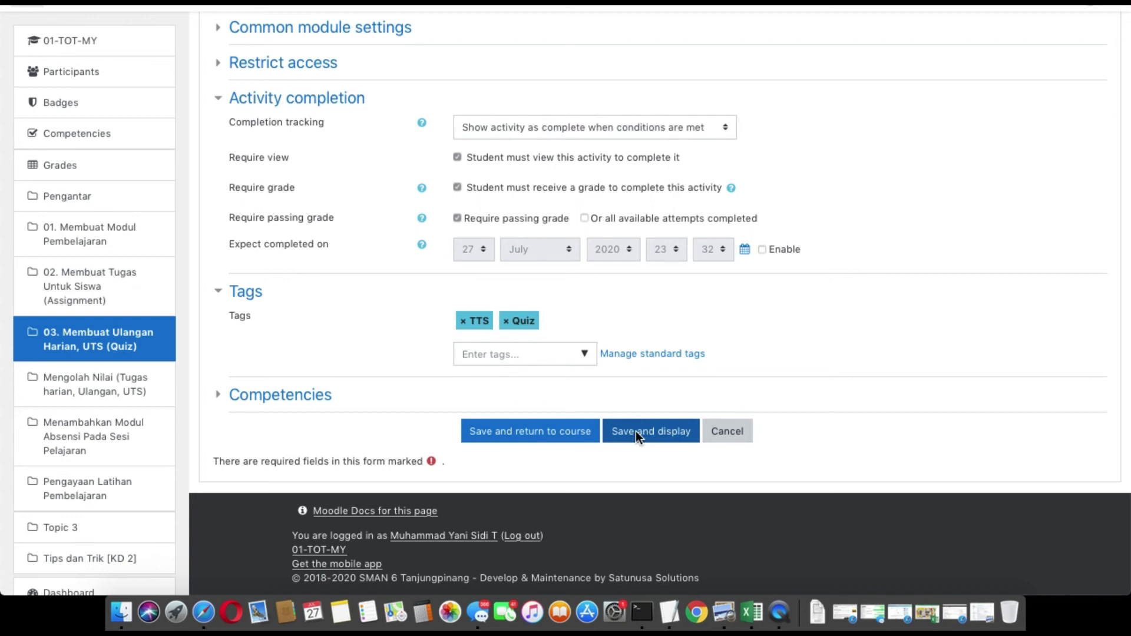
Step: Examine the generated crossword grid, its across and down clues, and the explanatory text beneath them
{"action": "scroll", "coordinate": [635, 437], "scroll_direction": "down", "scroll_amount": 2}
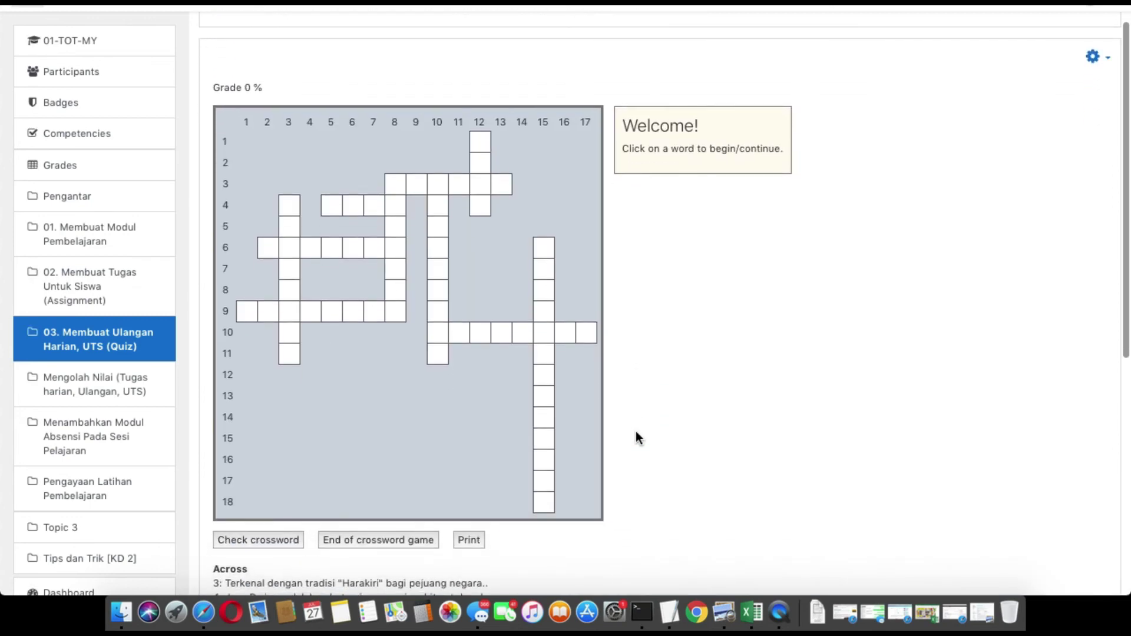
{"action": "scroll", "coordinate": [636, 437], "scroll_direction": "up", "scroll_amount": 2}
{"action": "scroll", "coordinate": [635, 433], "scroll_direction": "down", "scroll_amount": 2}
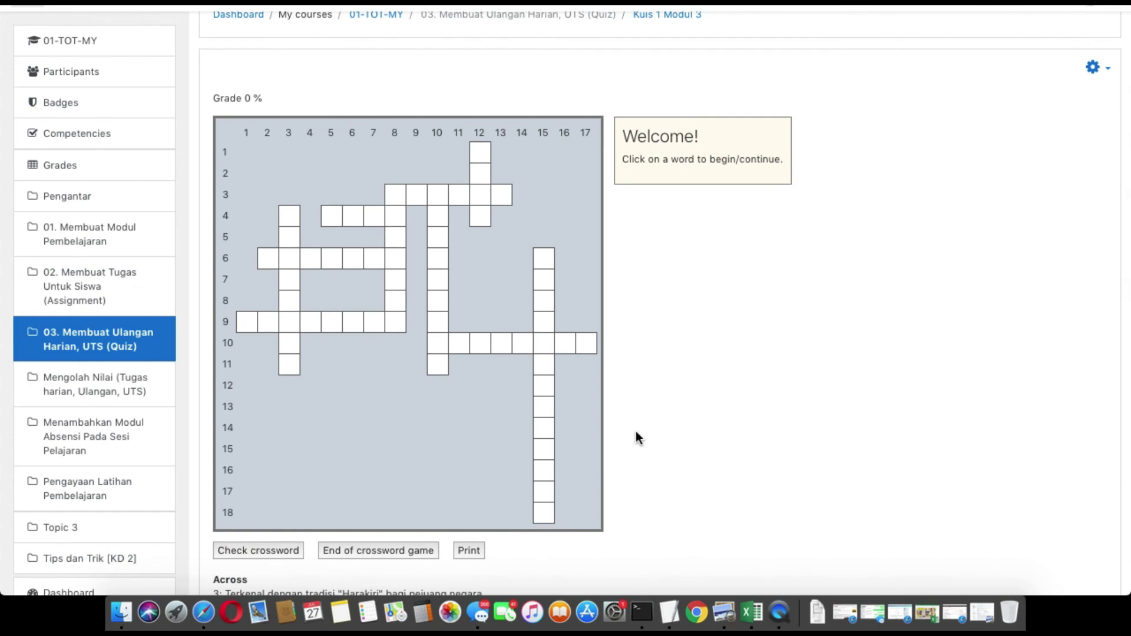
{"action": "scroll", "coordinate": [636, 437], "scroll_direction": "down", "scroll_amount": 1}
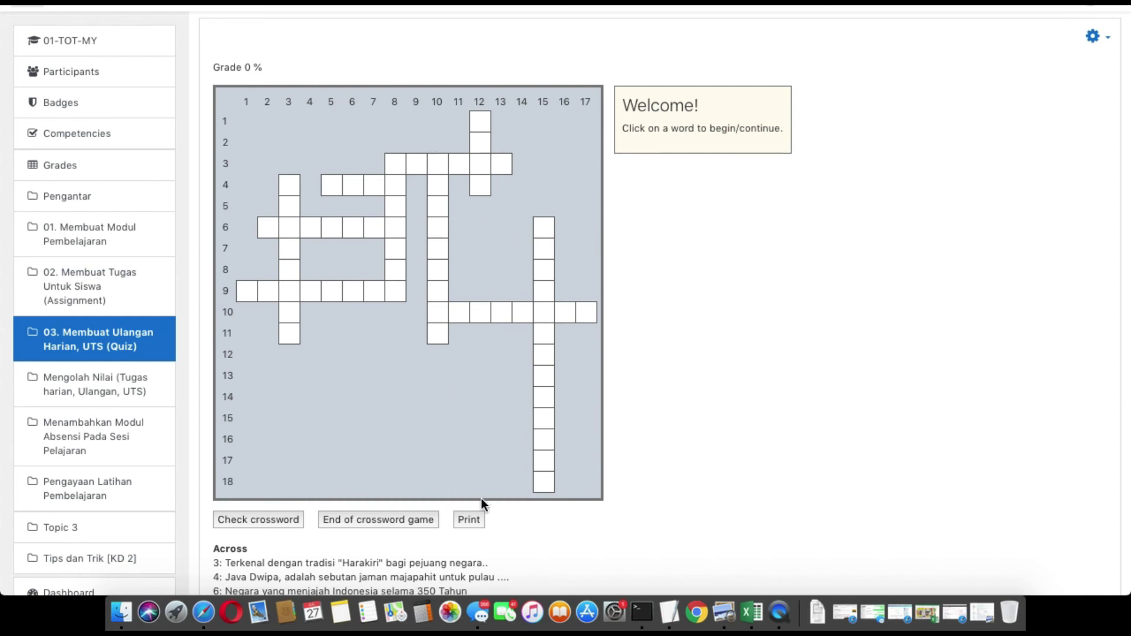
{"action": "scroll", "coordinate": [366, 254], "scroll_direction": "up", "scroll_amount": 3}
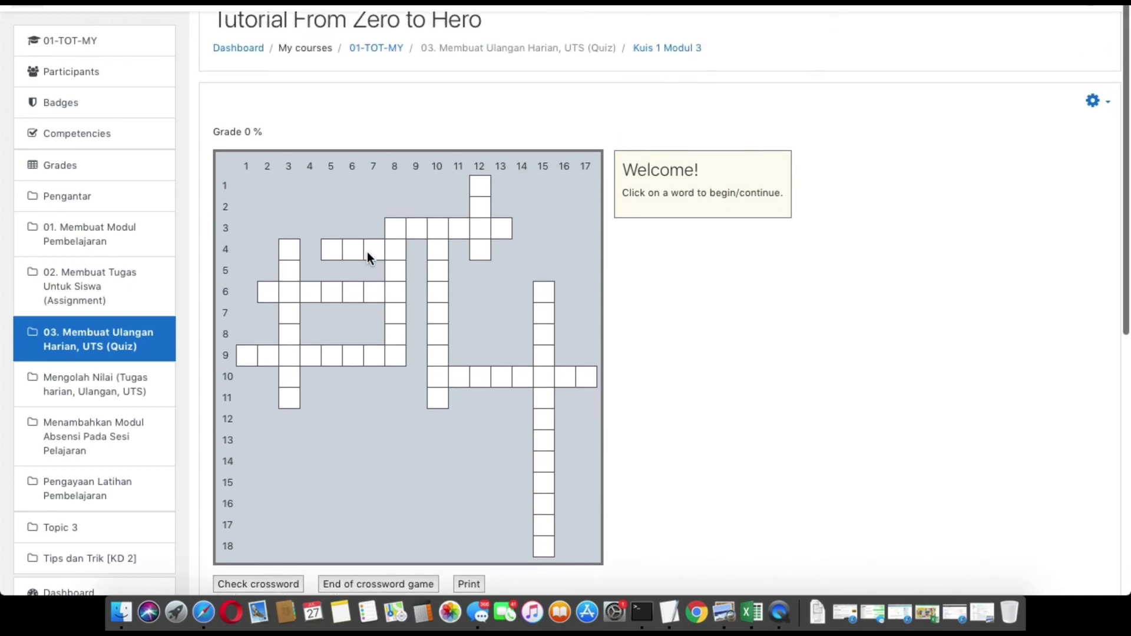
{"action": "scroll", "coordinate": [369, 259], "scroll_direction": "down", "scroll_amount": 5}
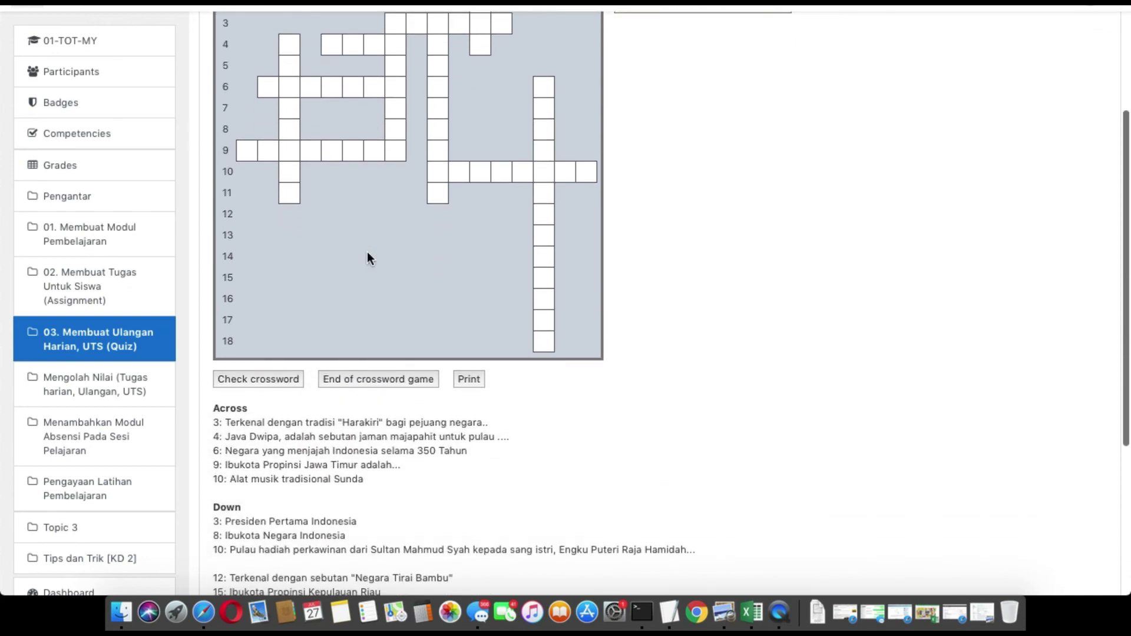
{"action": "scroll", "coordinate": [366, 259], "scroll_direction": "up", "scroll_amount": 3}
{"action": "scroll", "coordinate": [367, 260], "scroll_direction": "down", "scroll_amount": 2}
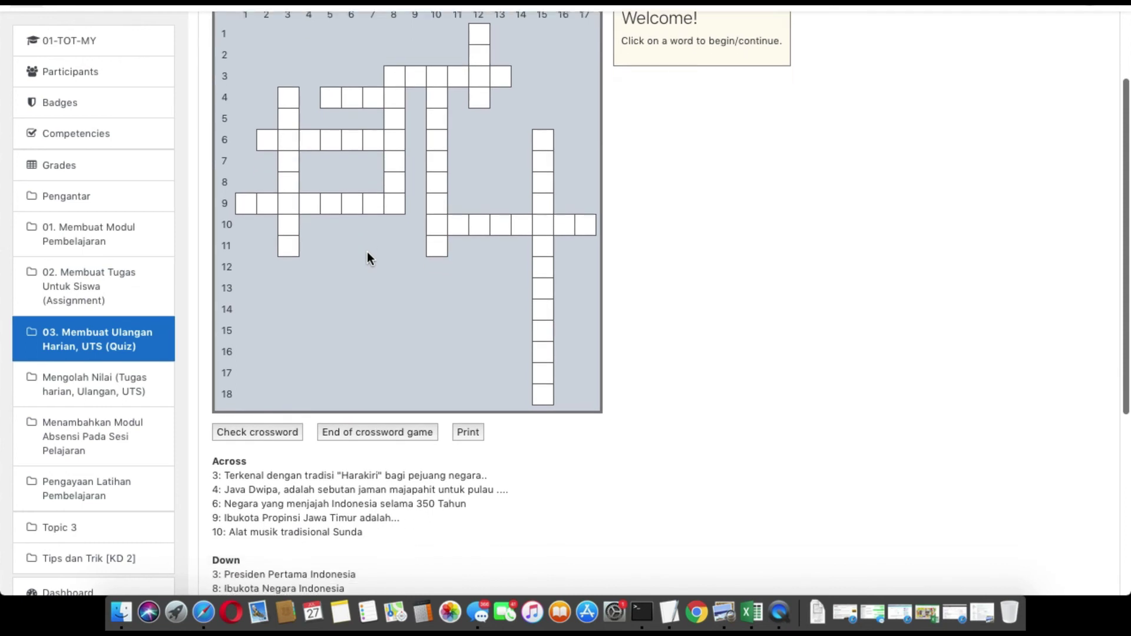
{"action": "scroll", "coordinate": [366, 252], "scroll_direction": "down", "scroll_amount": 3}
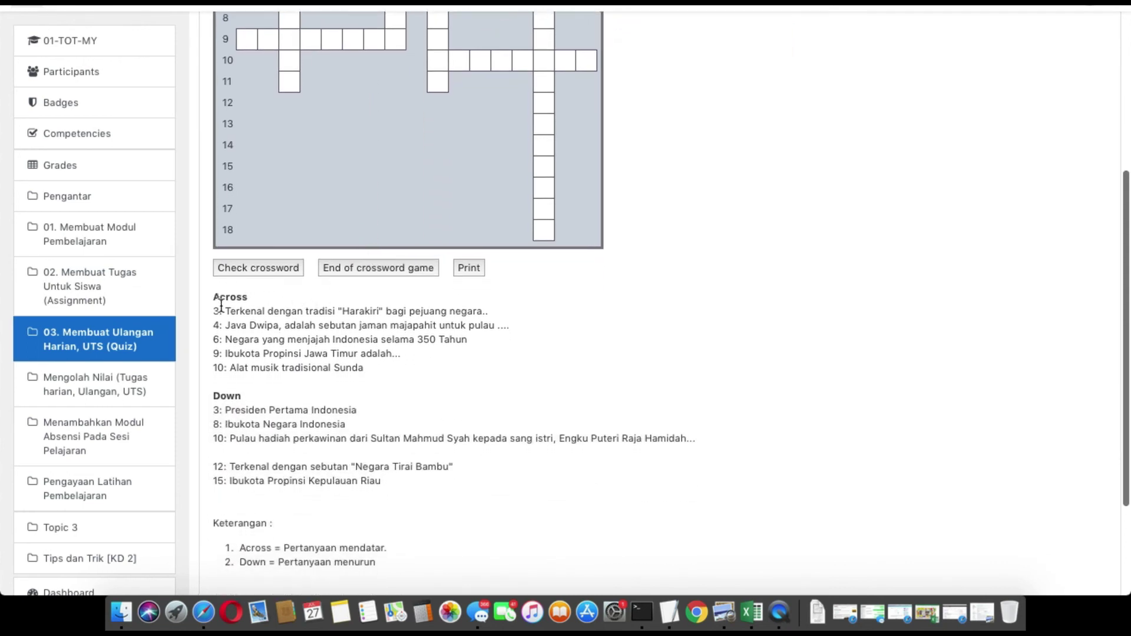
{"action": "scroll", "coordinate": [316, 331], "scroll_direction": "down", "scroll_amount": 2}
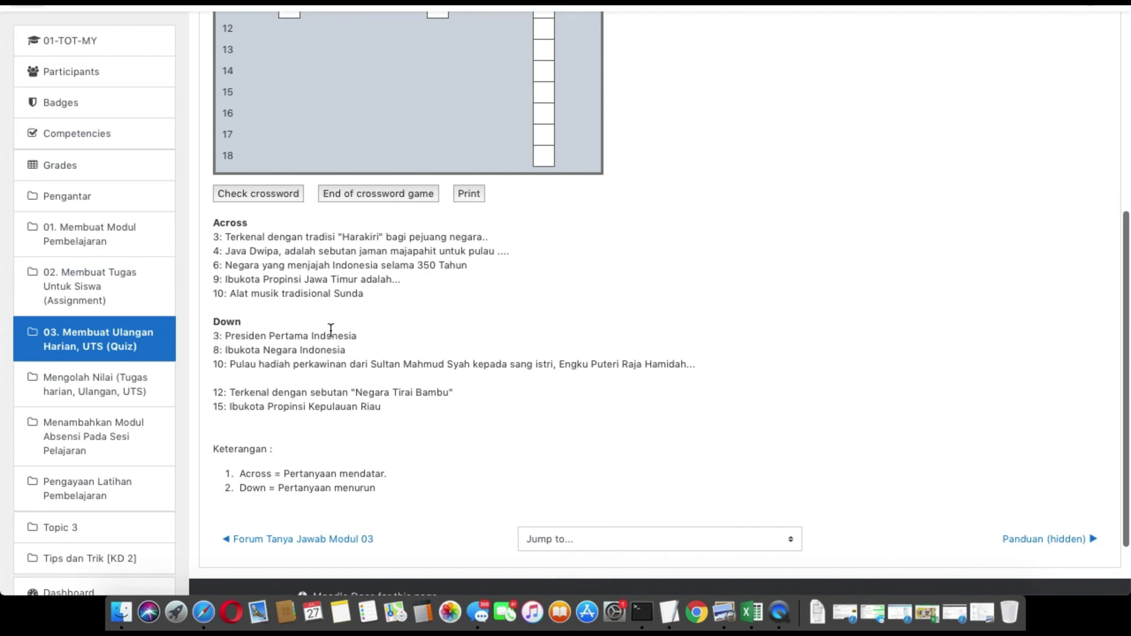
{"action": "scroll", "coordinate": [331, 329], "scroll_direction": "down", "scroll_amount": 1}
{"action": "scroll", "coordinate": [533, 328], "scroll_direction": "up", "scroll_amount": 8}
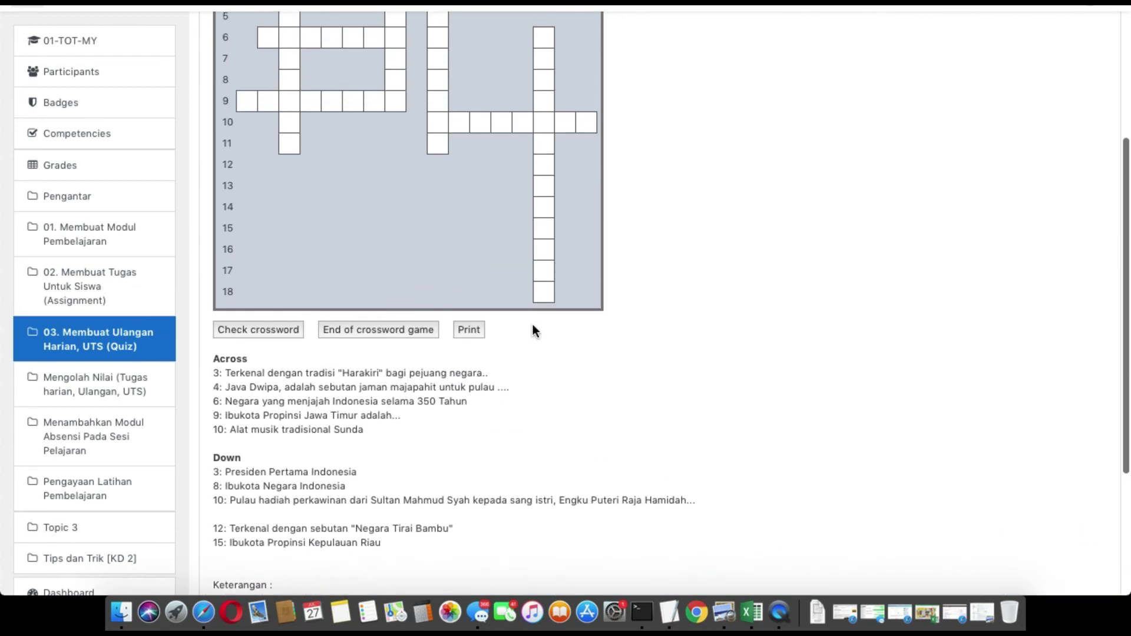
{"action": "scroll", "coordinate": [535, 331], "scroll_direction": "up", "scroll_amount": 1}
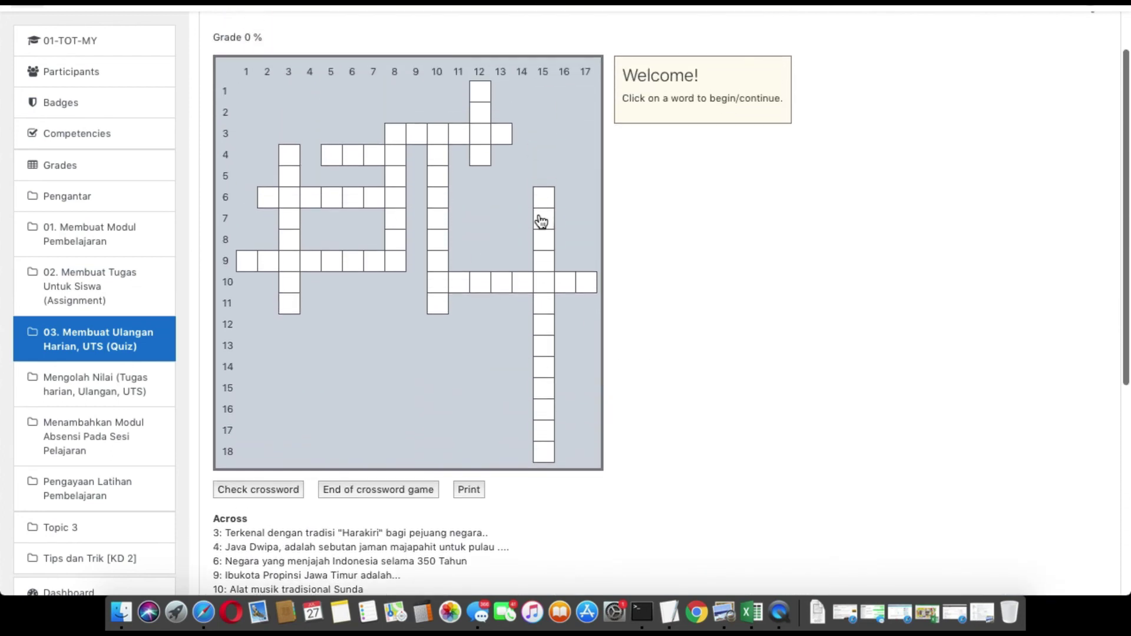
{"action": "scroll", "coordinate": [328, 561], "scroll_direction": "down", "scroll_amount": 1}
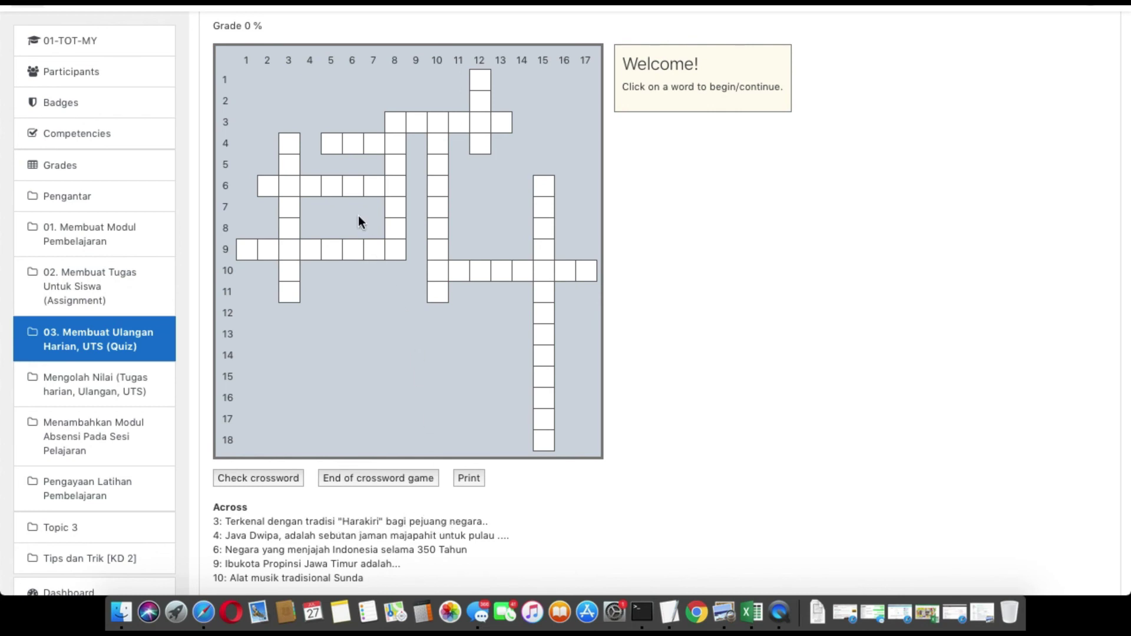
Step: Answer the row 3 across clue about "Harakiri" with "JEPAGN" and the column 12 down clue about "Negara Tirai Bambu" with "CINA"
{"action": "left_click", "coordinate": [394, 124]}
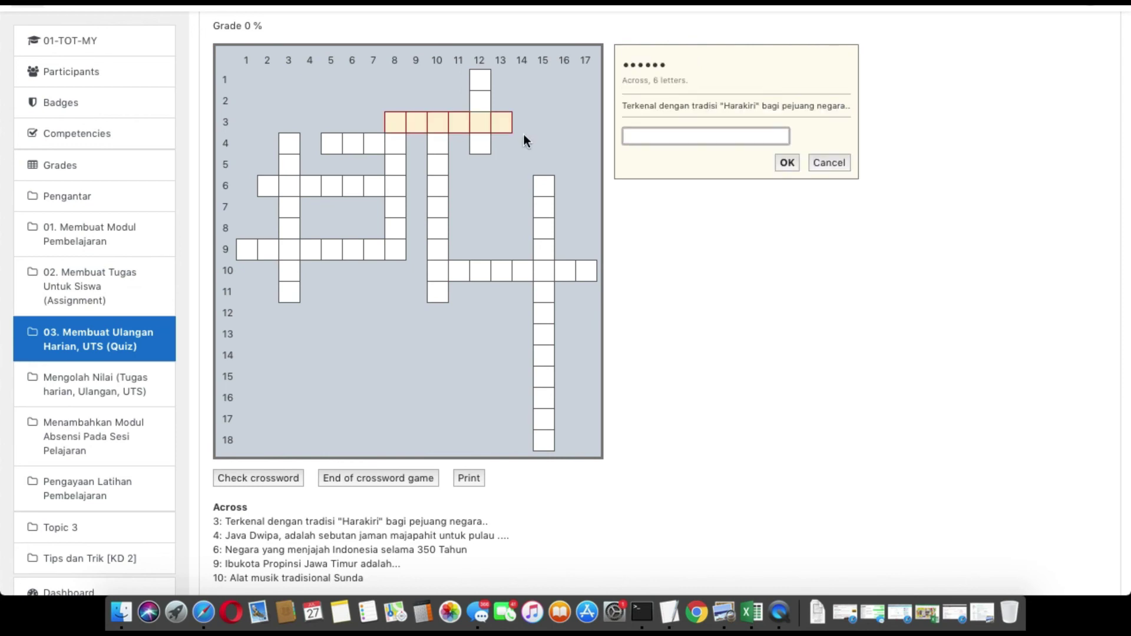
{"action": "type", "text": "JEPAGN"}
{"action": "key", "text": "Return"}
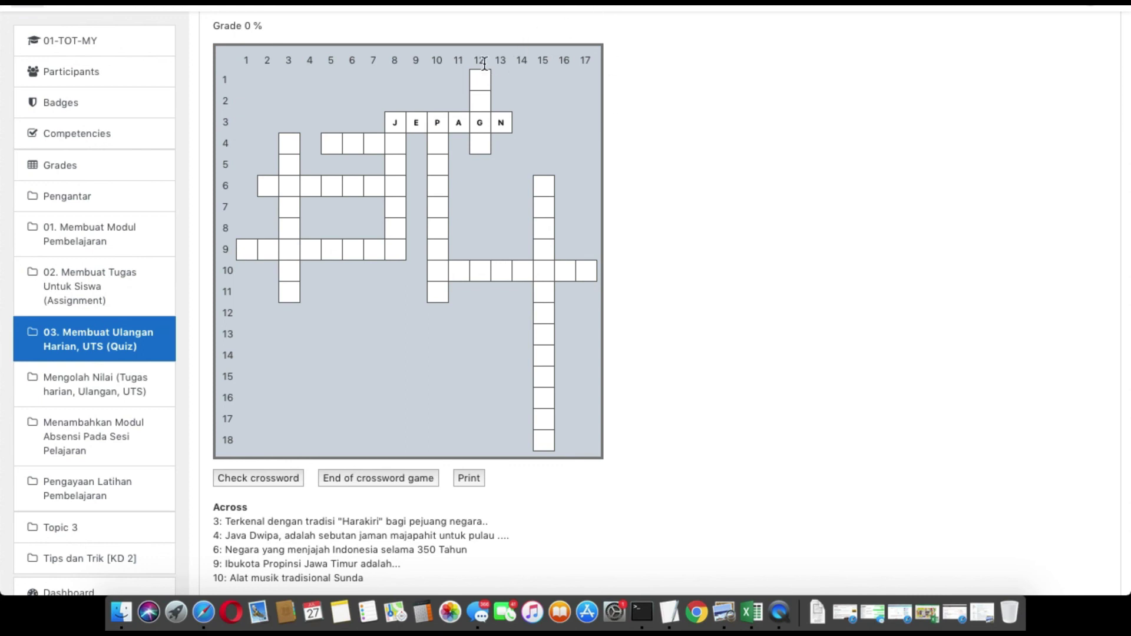
{"action": "left_click", "coordinate": [483, 85]}
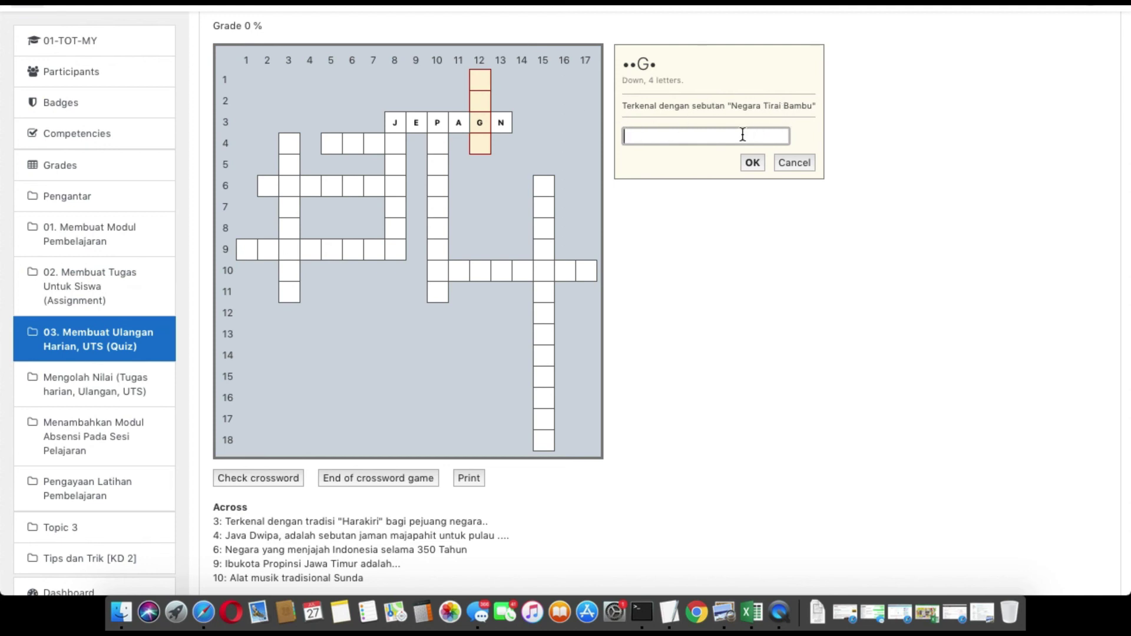
{"action": "type", "text": "CINA"}
{"action": "key", "text": "Return"}
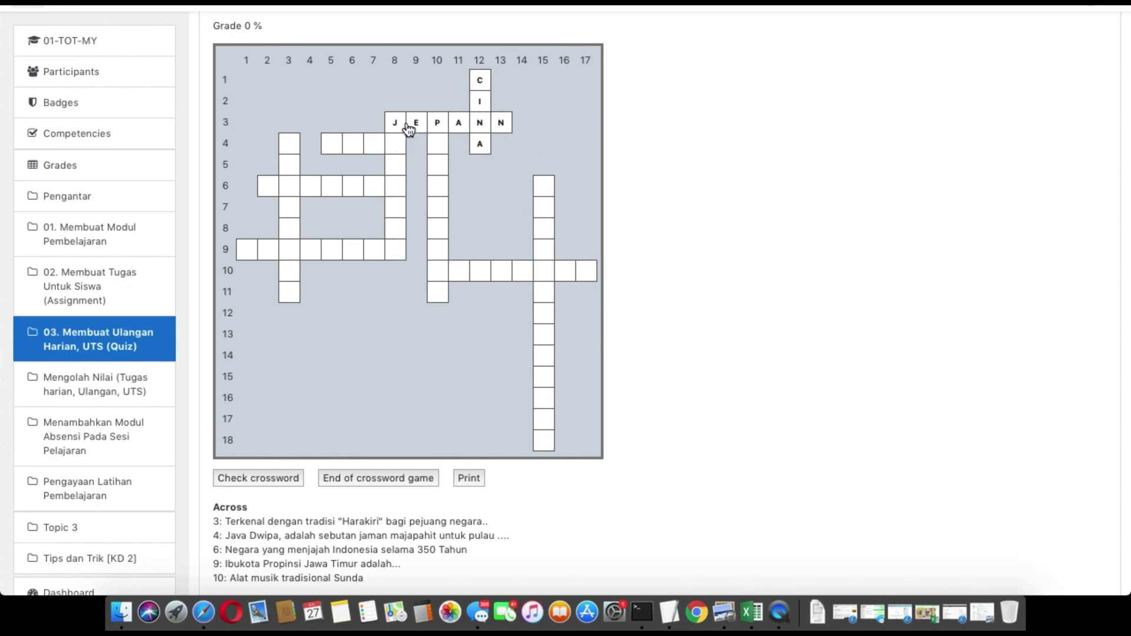
Step: Correct the row 3 across answer to "JEPANG"
{"action": "left_click", "coordinate": [505, 128]}
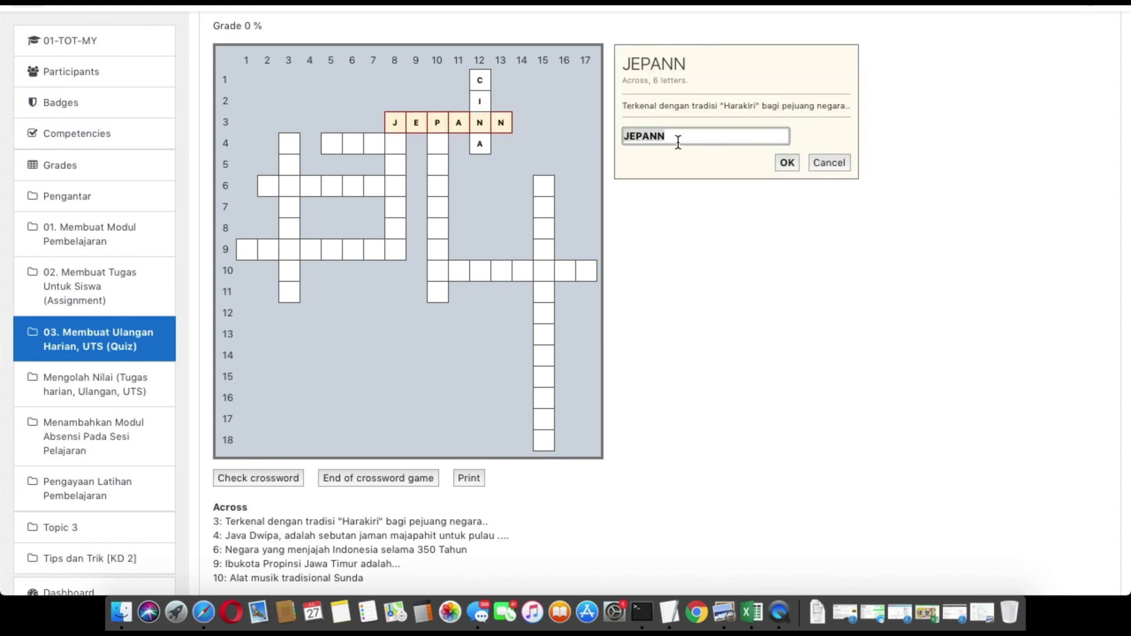
{"action": "key", "text": "Right"}
{"action": "key", "text": "BackSpace"}
{"action": "type", "text": "G"}
{"action": "key", "text": "Return"}
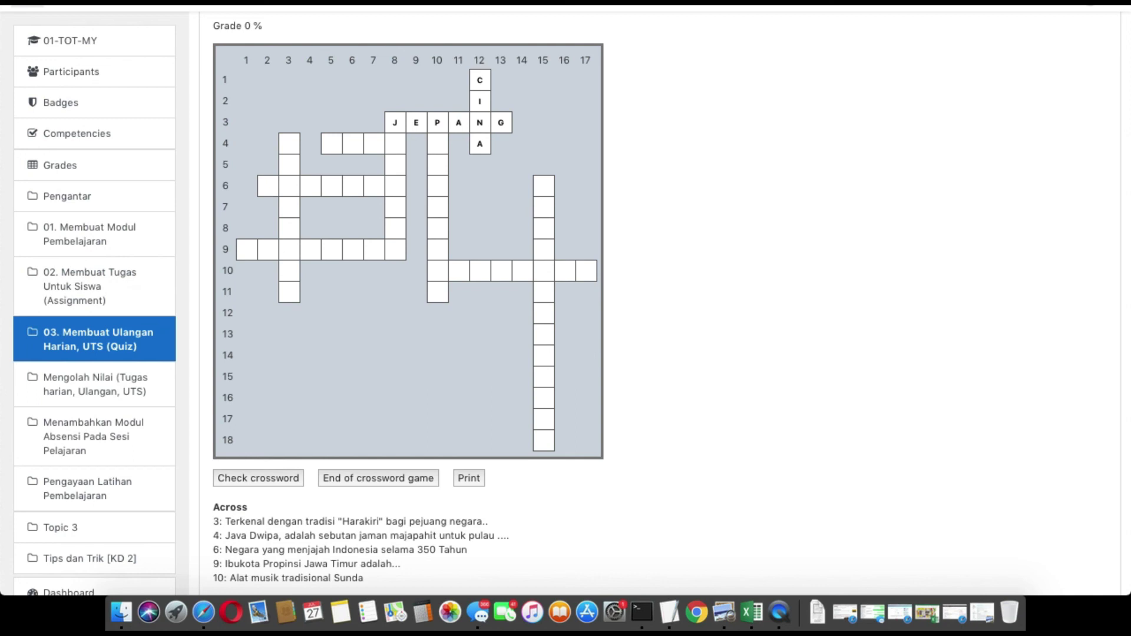
Step: End the crossword game and look over the finished grid
{"action": "scroll", "coordinate": [667, 272], "scroll_direction": "down", "scroll_amount": 2}
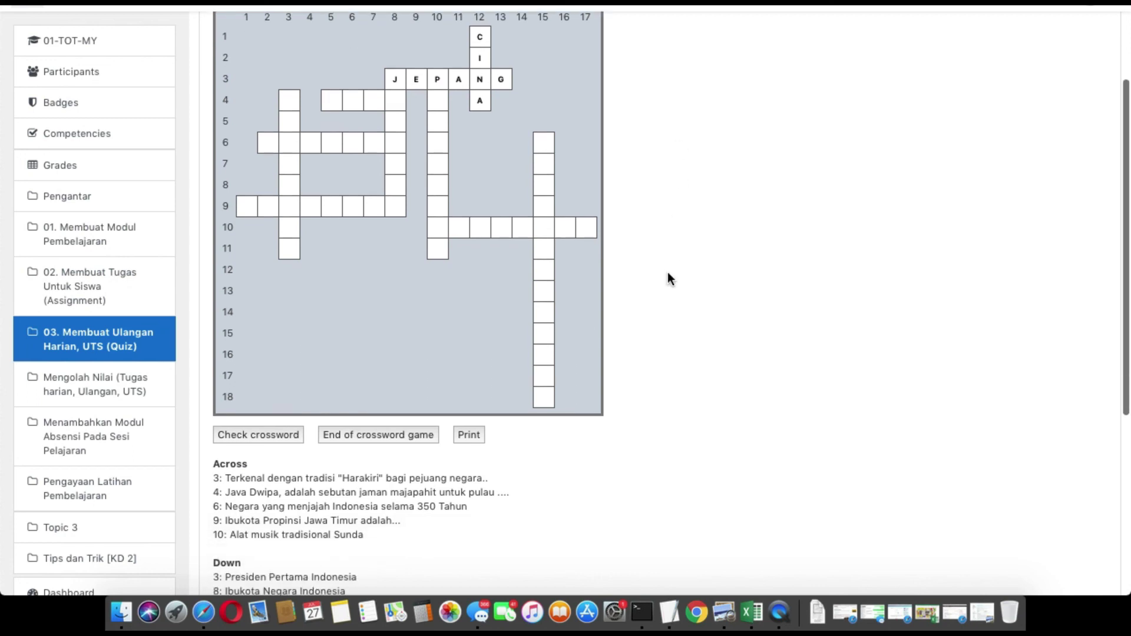
{"action": "left_click", "coordinate": [360, 438]}
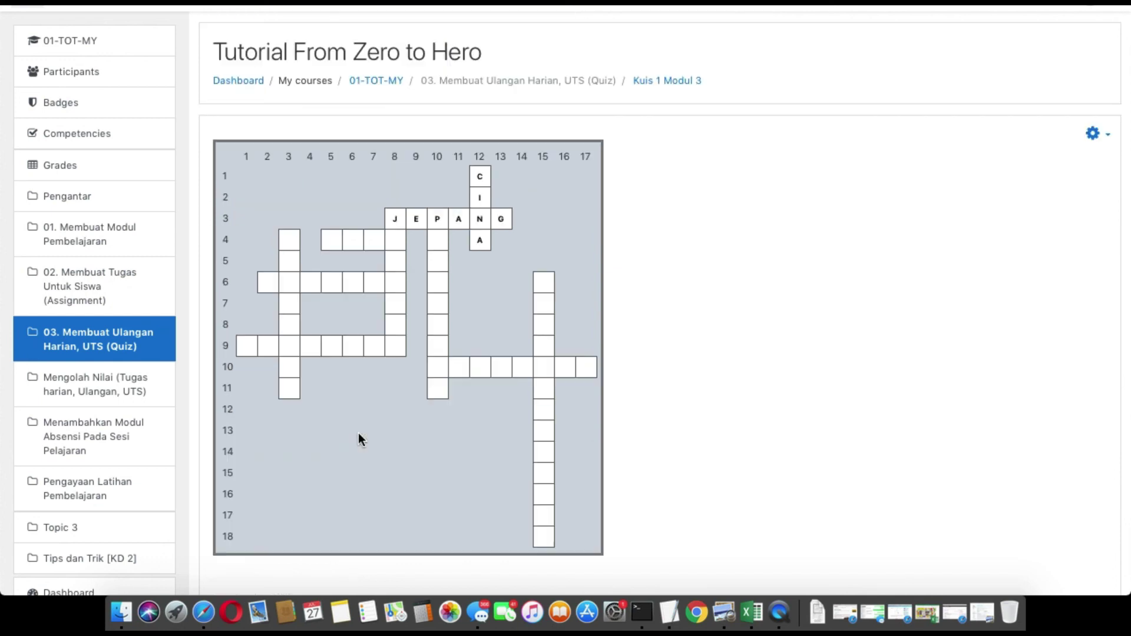
{"action": "scroll", "coordinate": [666, 327], "scroll_direction": "down", "scroll_amount": 5}
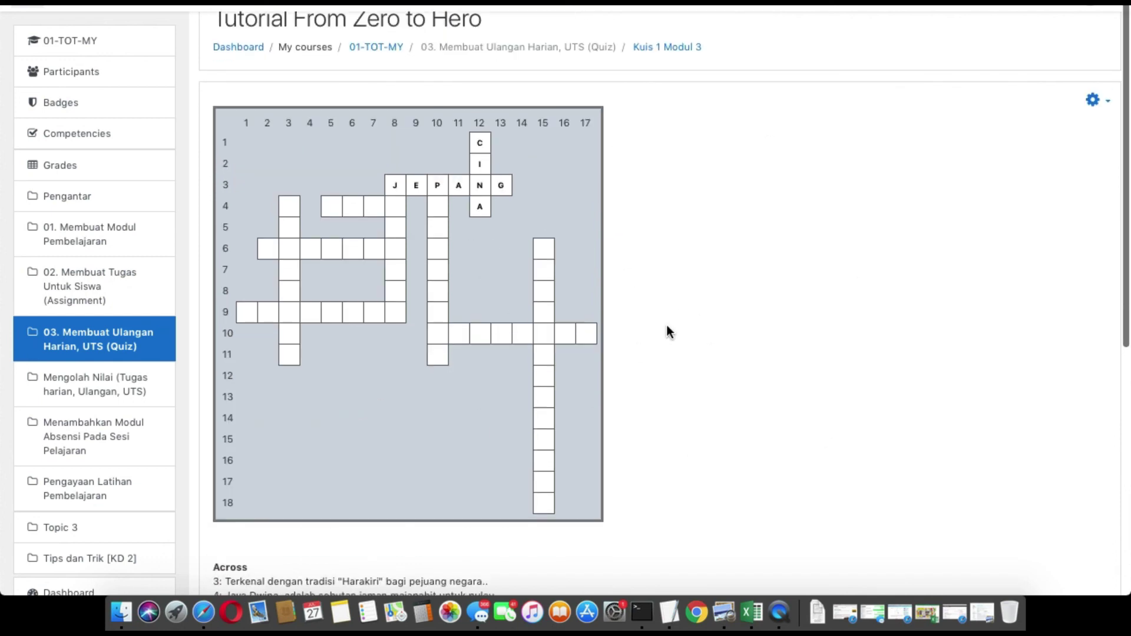
{"action": "scroll", "coordinate": [666, 327], "scroll_direction": "up", "scroll_amount": 2}
{"action": "scroll", "coordinate": [667, 326], "scroll_direction": "down", "scroll_amount": 1}
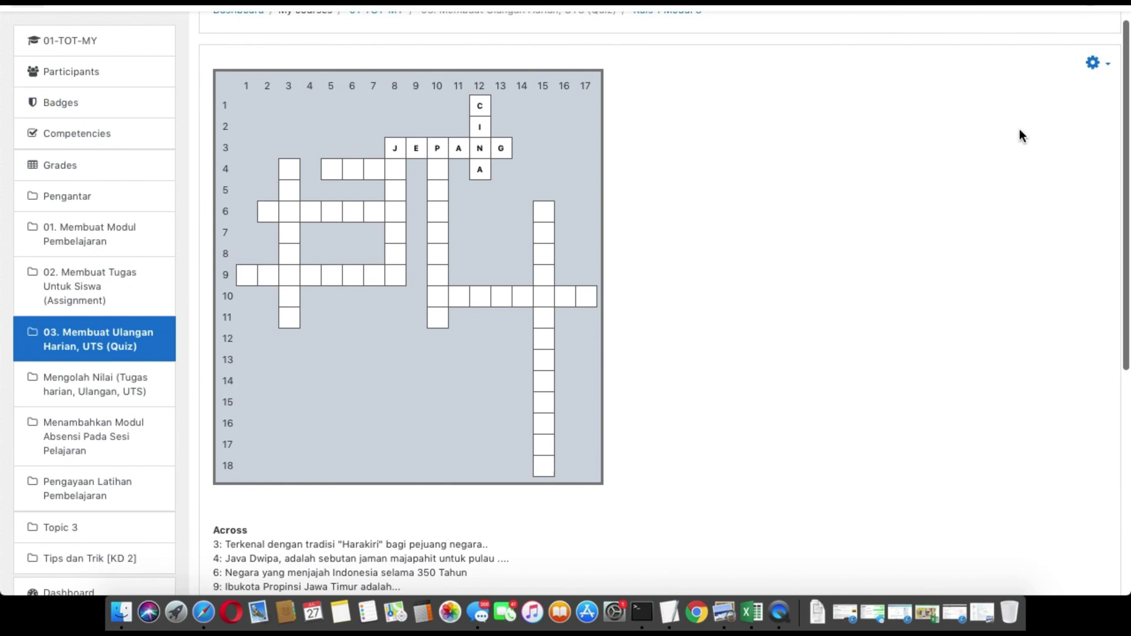
Step: Show the attempts made on the game and delete the listed test attempt
{"action": "left_click", "coordinate": [1094, 63]}
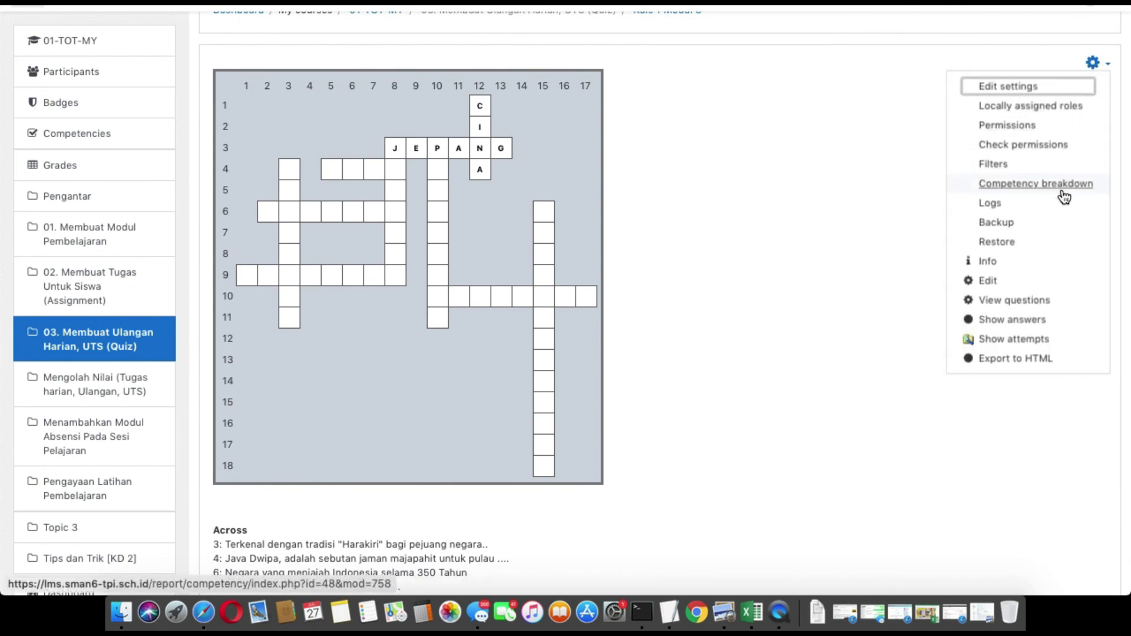
{"action": "left_click", "coordinate": [1028, 341]}
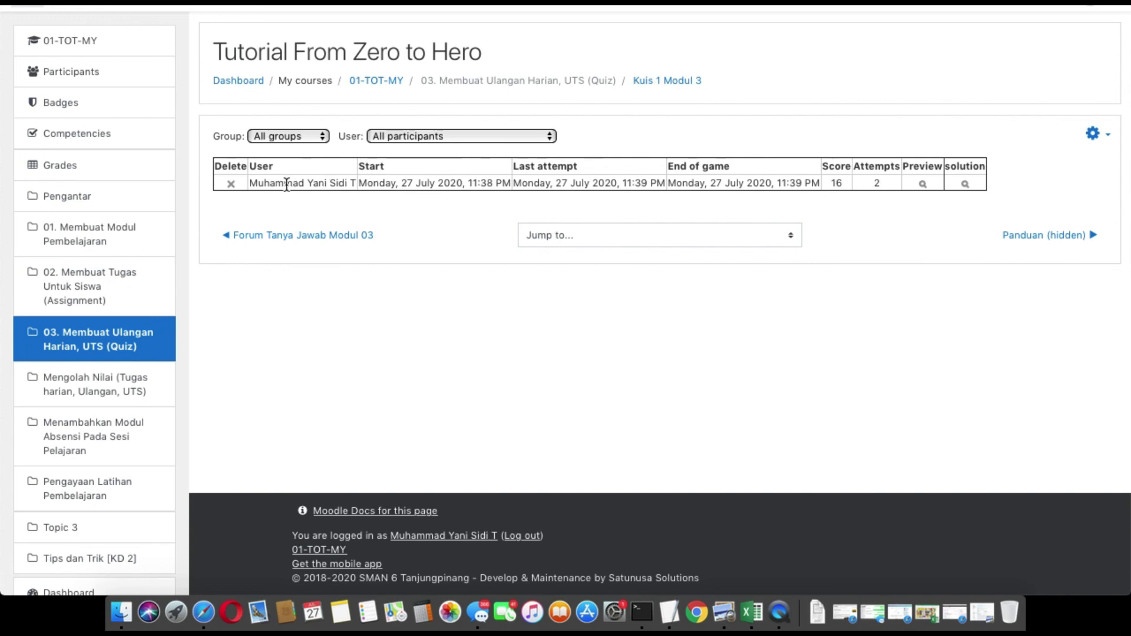
{"action": "left_click", "coordinate": [231, 184]}
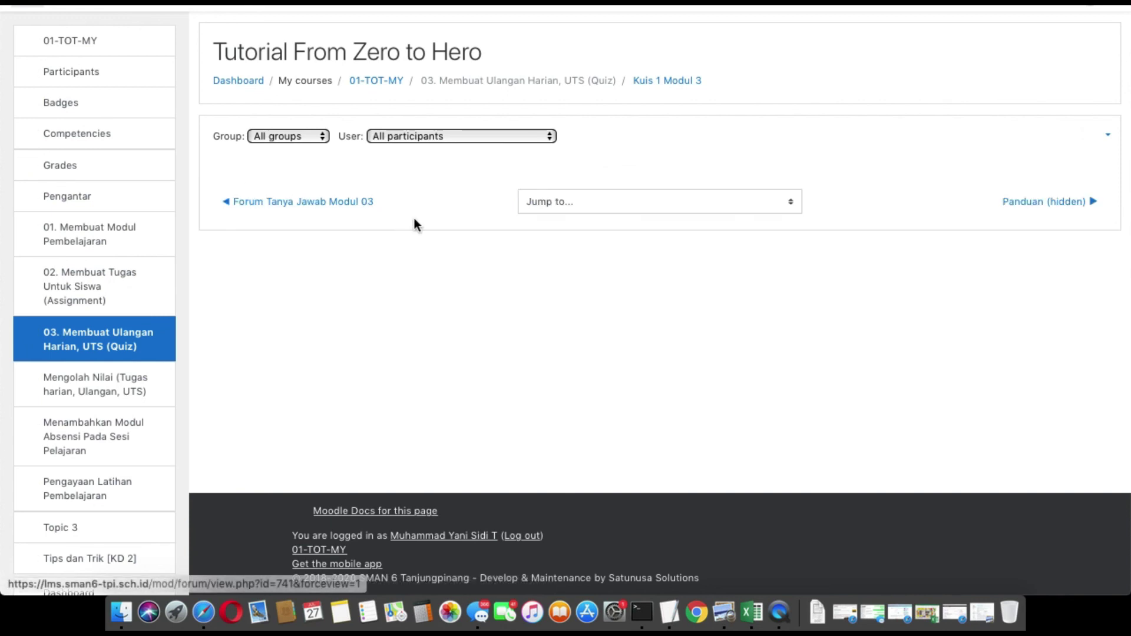
Step: Show the game's questions with their answers and clear the repetition statistics
{"action": "left_click", "coordinate": [1093, 134]}
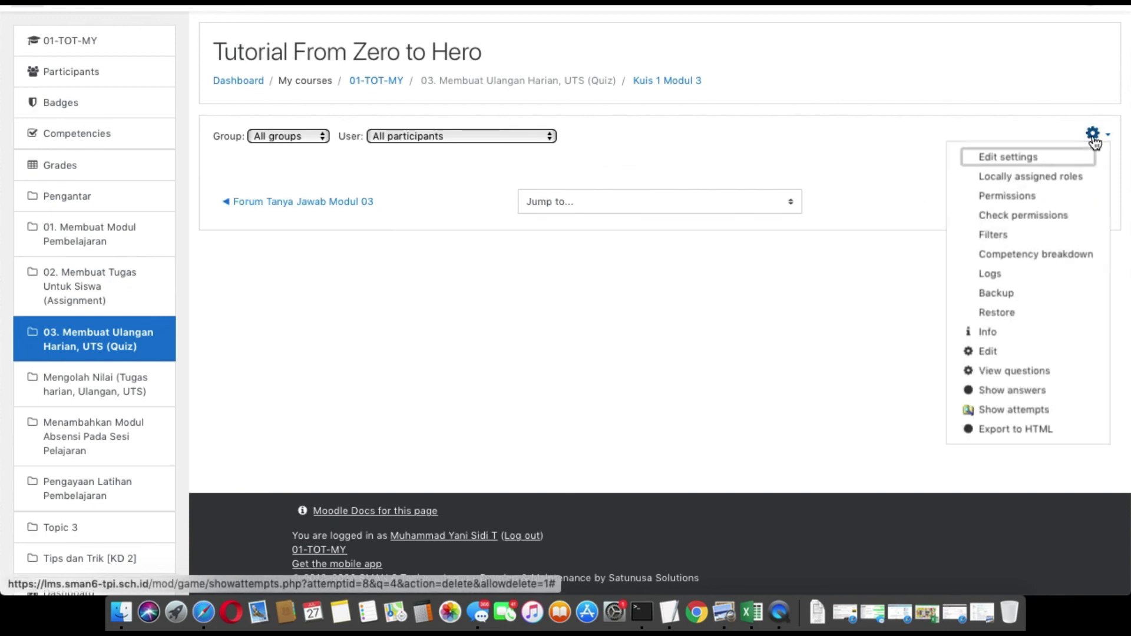
{"action": "left_click", "coordinate": [1022, 392]}
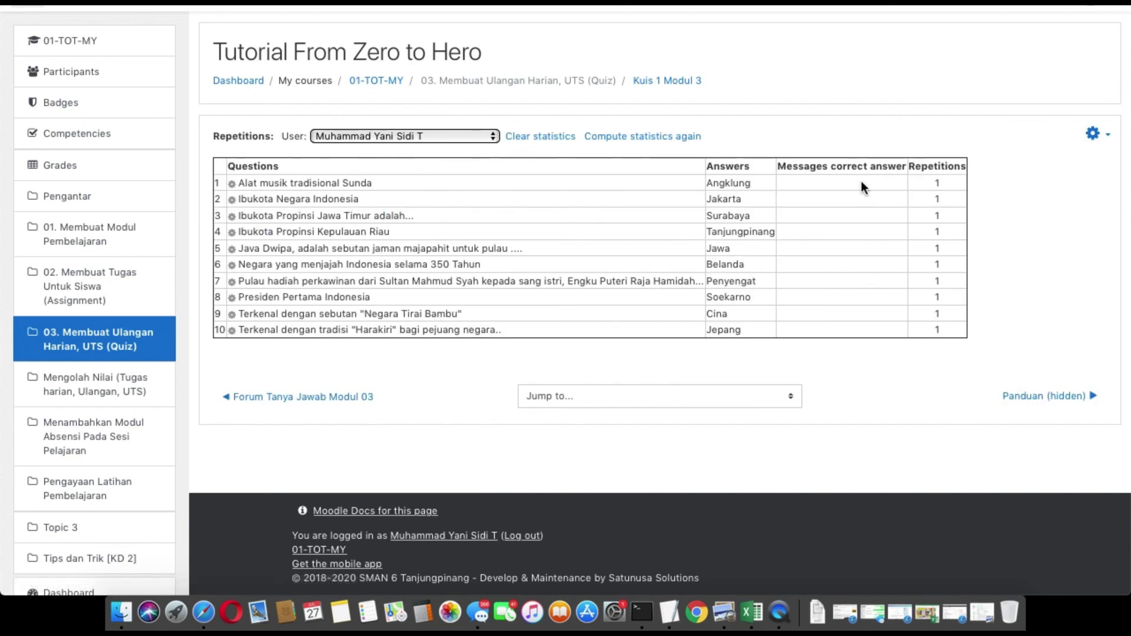
{"action": "left_click", "coordinate": [539, 136]}
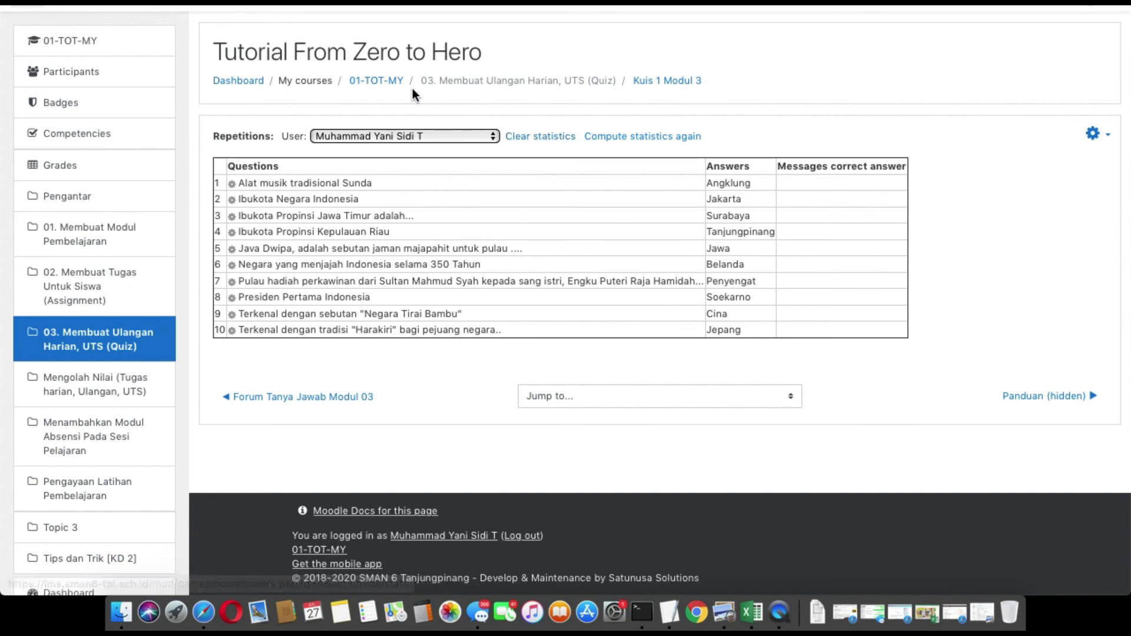
Step: Return to the "Kuis 1 Modul 3" game and view the newly generated crossword
{"action": "left_click", "coordinate": [644, 85]}
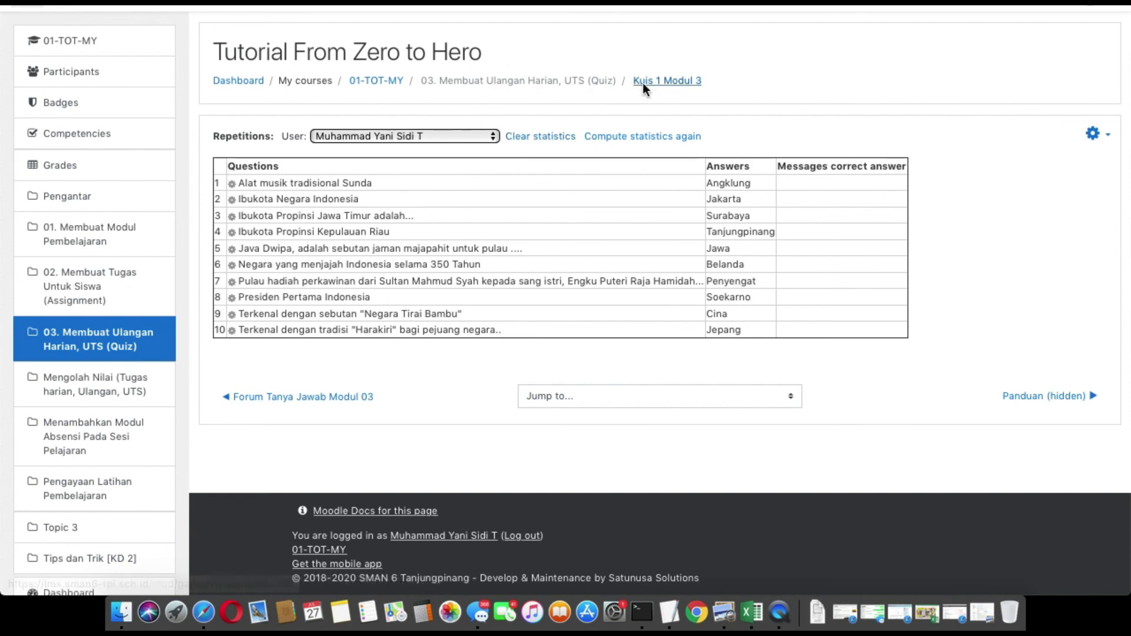
{"action": "scroll", "coordinate": [412, 388], "scroll_direction": "down", "scroll_amount": 2}
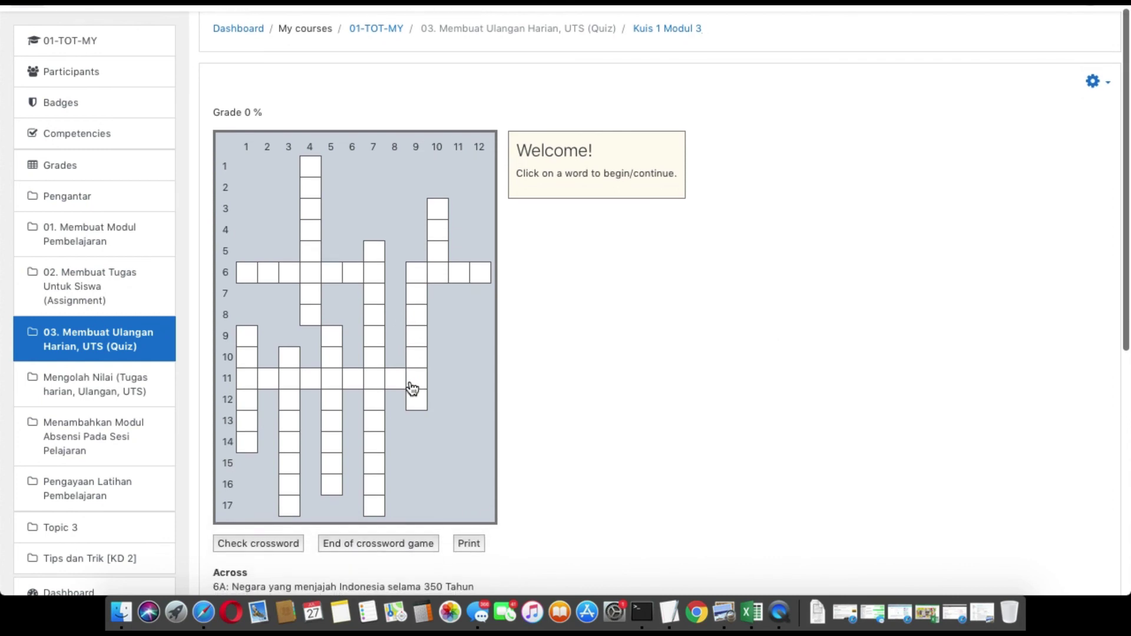
{"action": "scroll", "coordinate": [413, 389], "scroll_direction": "up", "scroll_amount": 1}
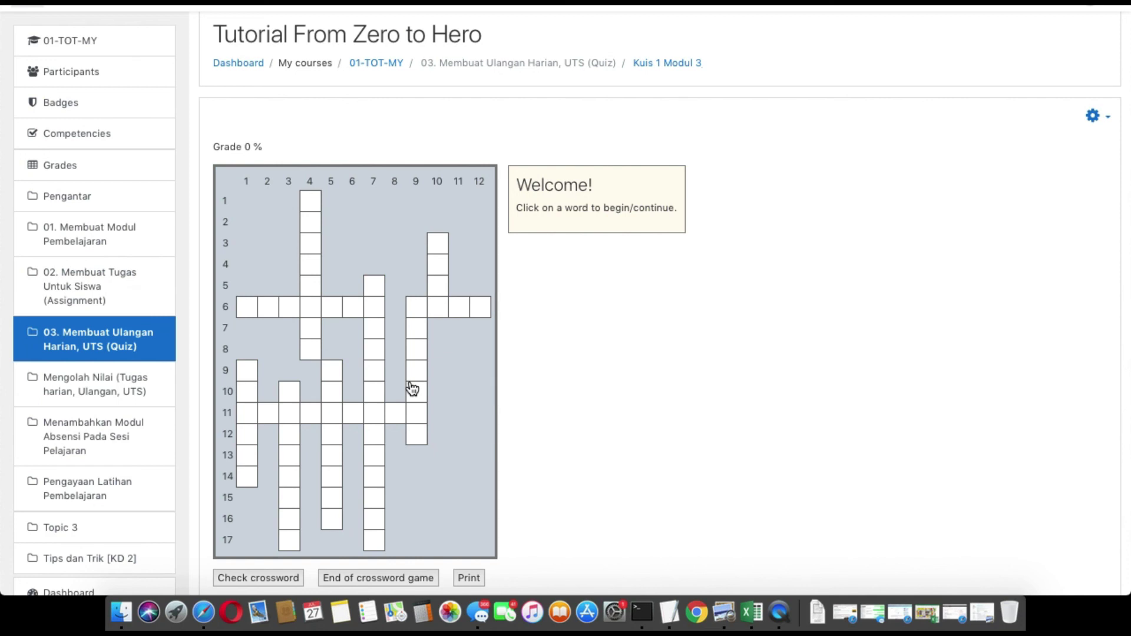
Step: Look over the new crossword's empty grid, its Across and Down clues, and the Keterangan notes below them
{"action": "scroll", "coordinate": [412, 387], "scroll_direction": "down", "scroll_amount": 2}
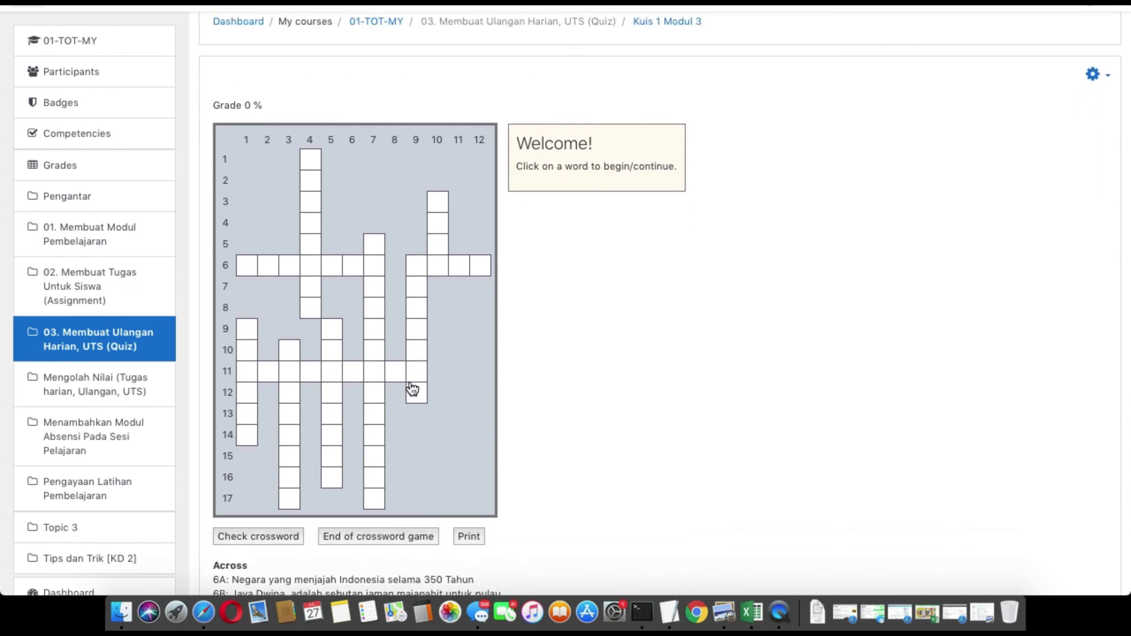
{"action": "scroll", "coordinate": [413, 389], "scroll_direction": "down", "scroll_amount": 2}
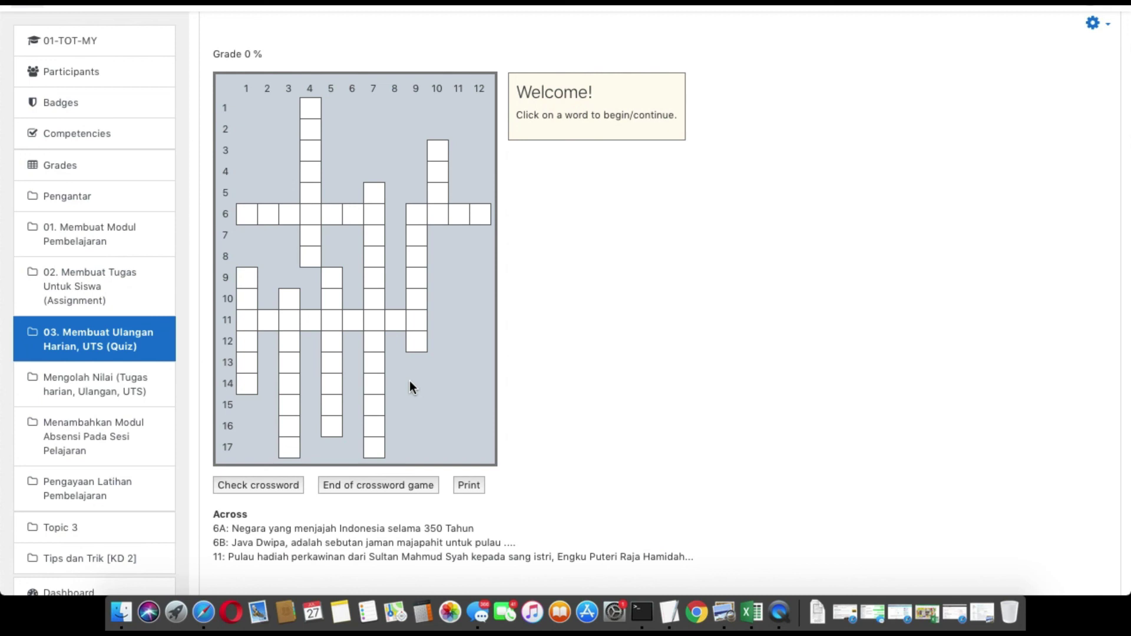
{"action": "scroll", "coordinate": [411, 383], "scroll_direction": "up", "scroll_amount": 2}
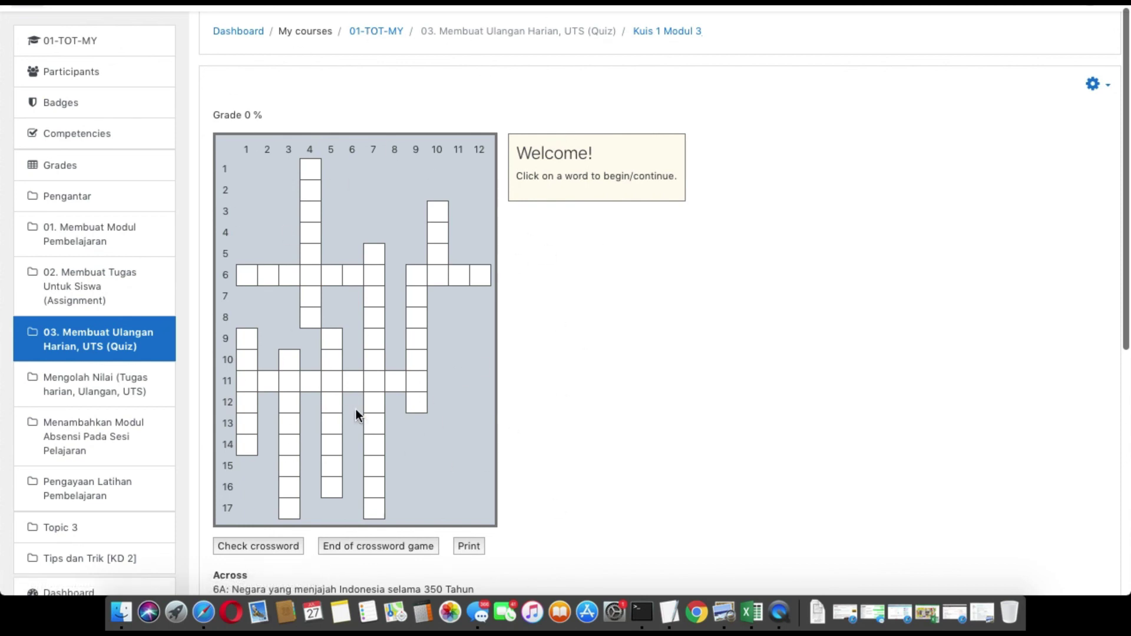
{"action": "scroll", "coordinate": [356, 411], "scroll_direction": "down", "scroll_amount": 1}
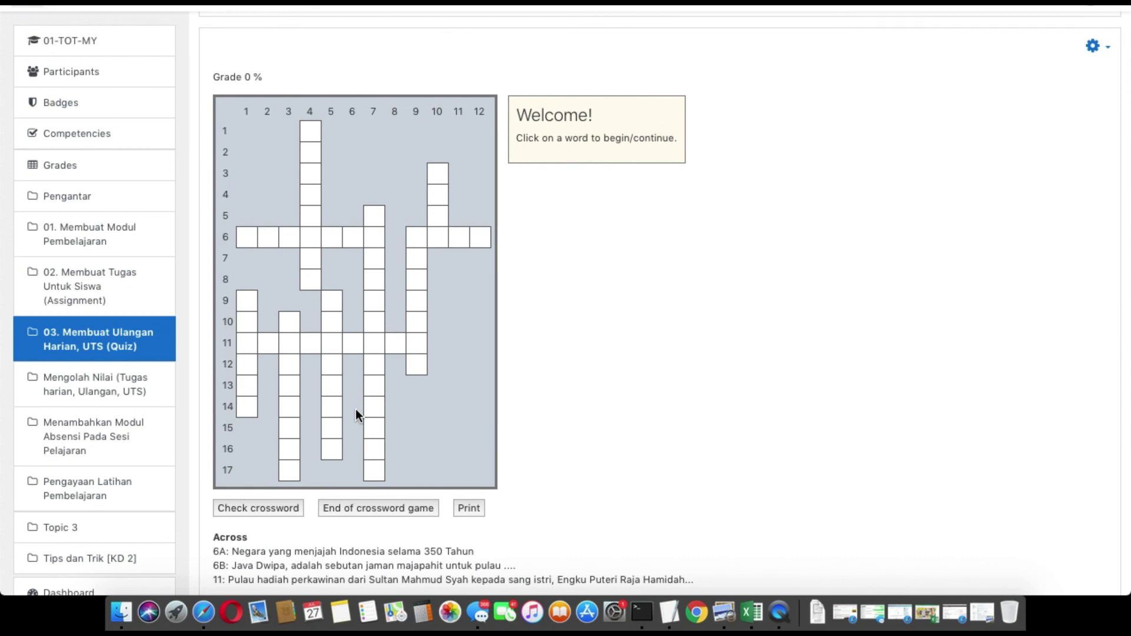
{"action": "scroll", "coordinate": [366, 370], "scroll_direction": "down", "scroll_amount": 4}
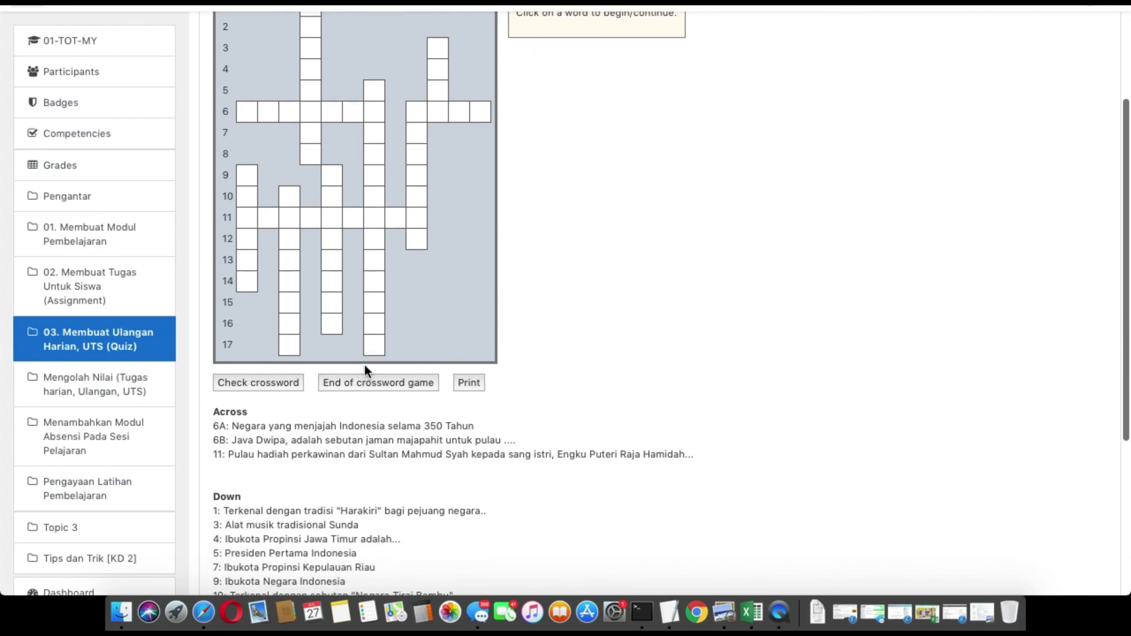
{"action": "scroll", "coordinate": [365, 369], "scroll_direction": "down", "scroll_amount": 7}
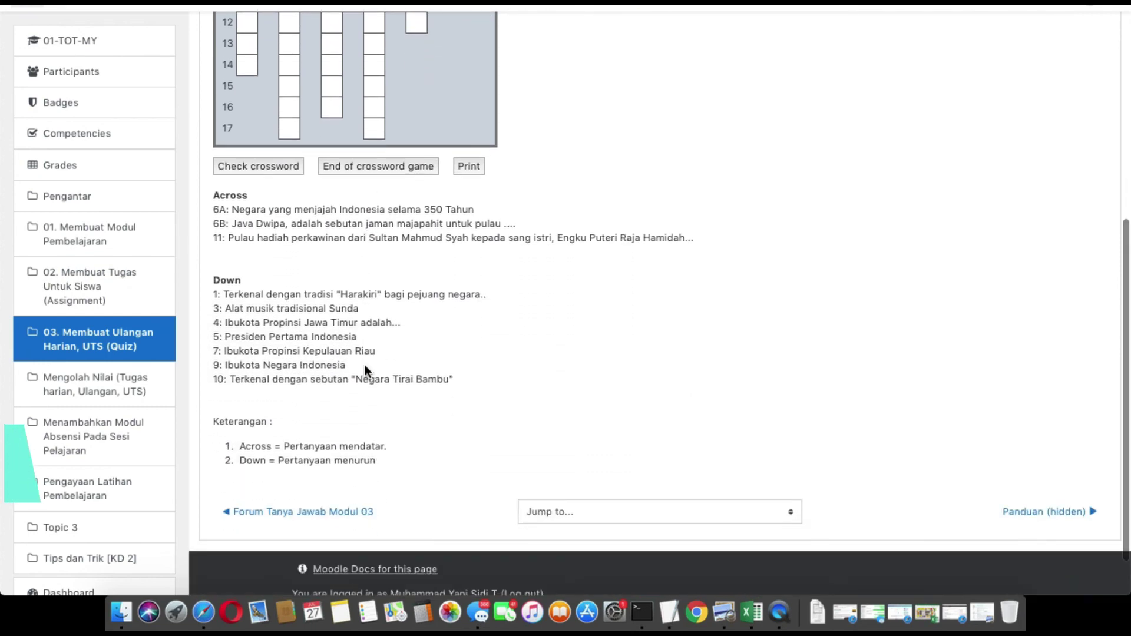
{"action": "scroll", "coordinate": [365, 365], "scroll_direction": "up", "scroll_amount": 10}
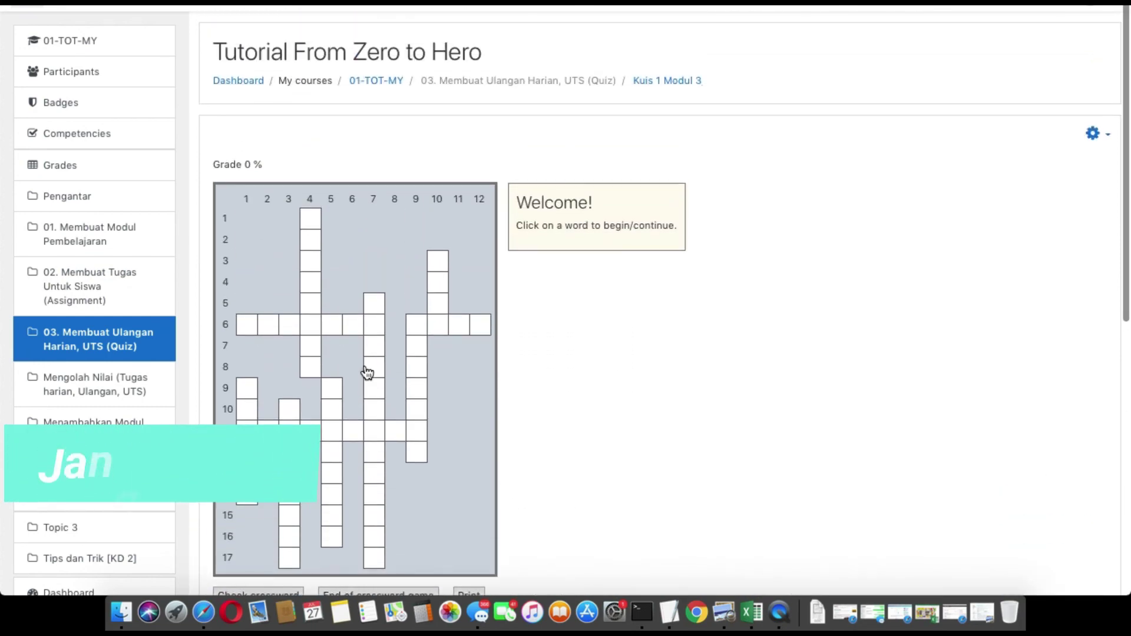